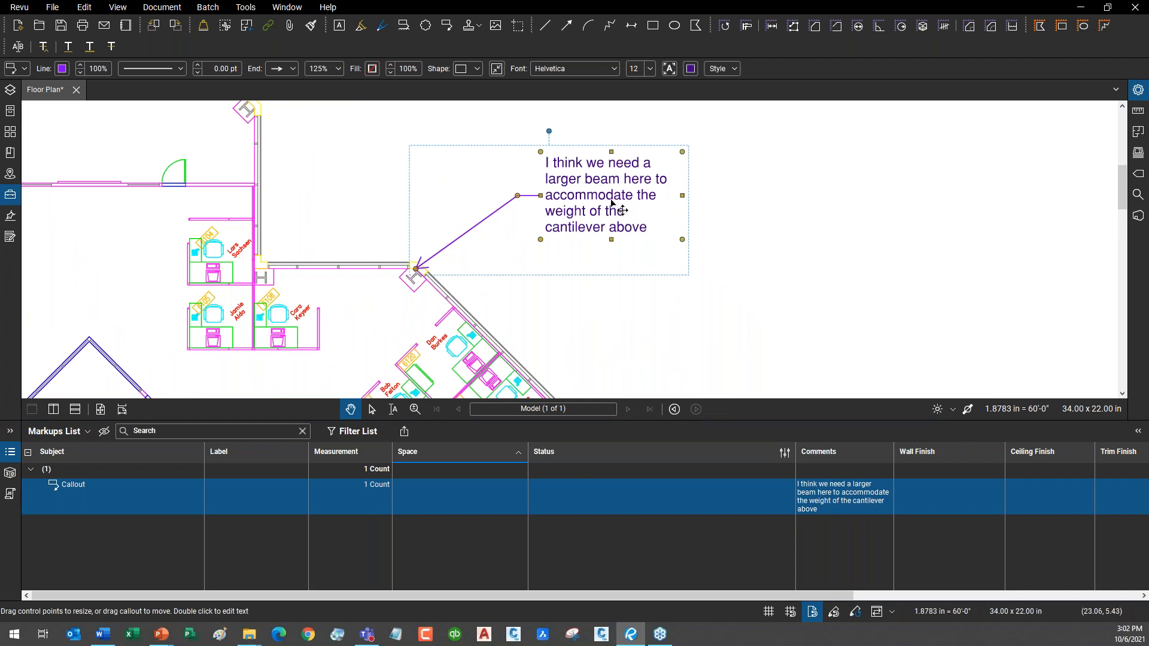
{"action": "right_click", "coordinate": [610, 202]}
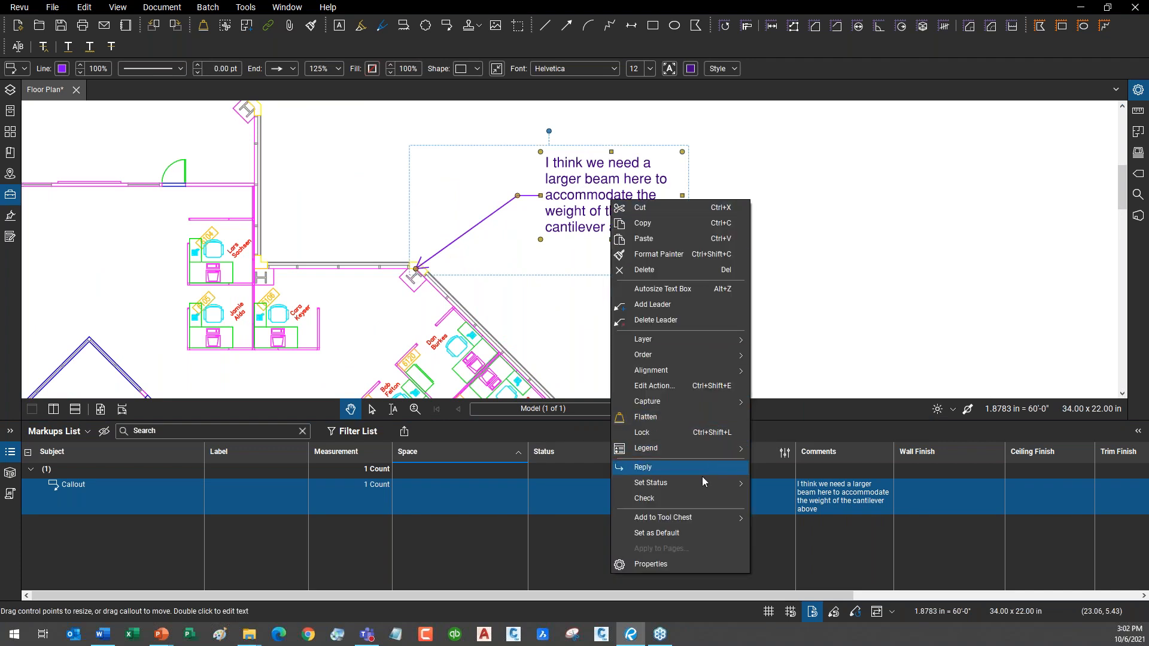
{"action": "mouse_move", "coordinate": [701, 482]}
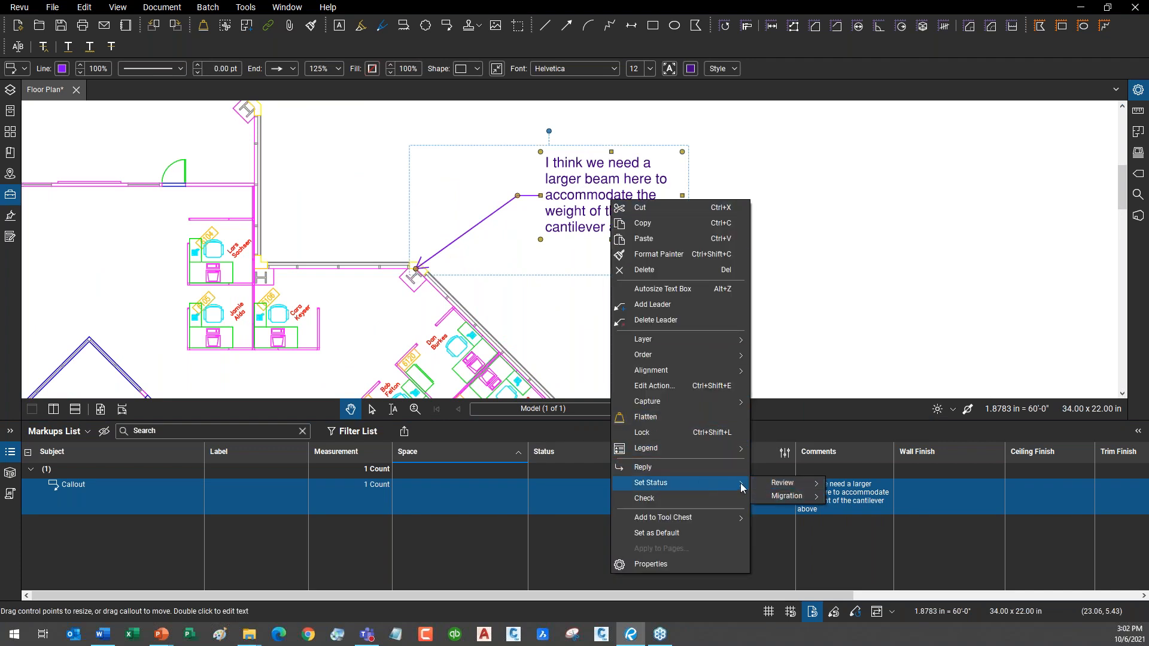
{"action": "mouse_move", "coordinate": [779, 488]}
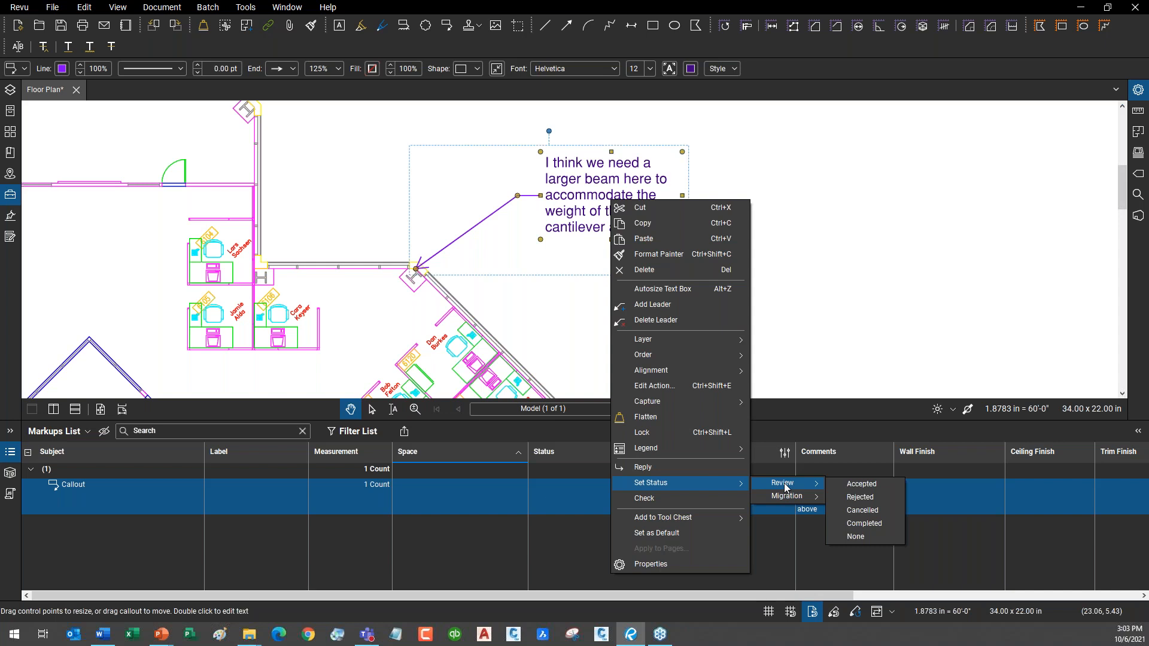
{"action": "left_click", "coordinate": [832, 302]}
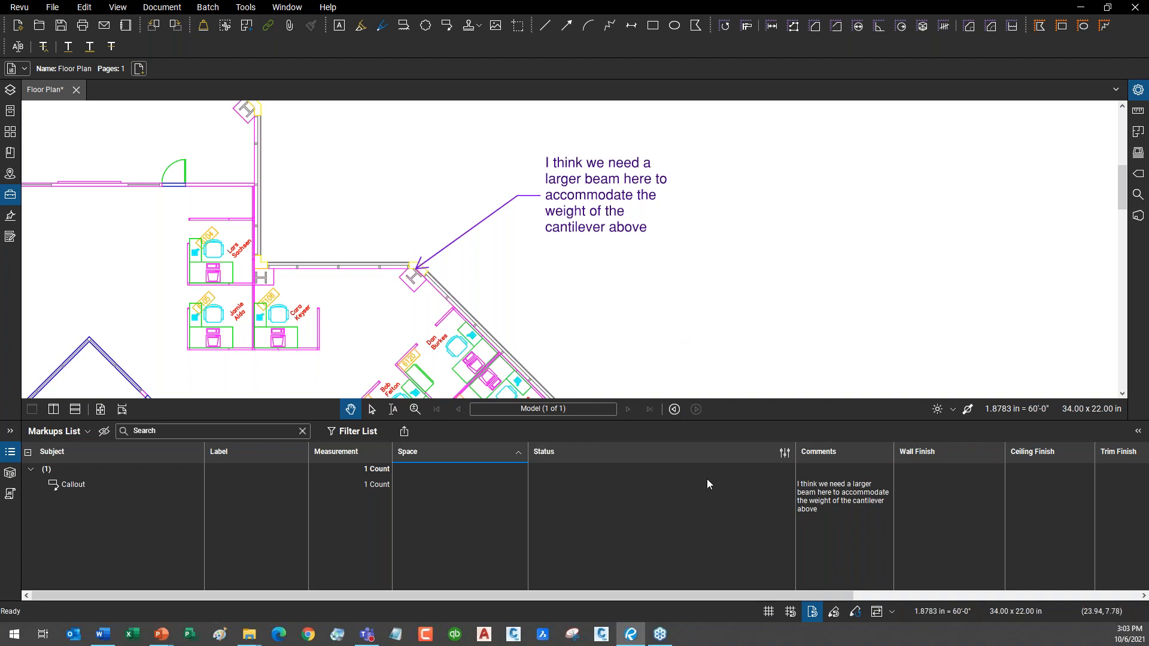
Open the Manage Status window and switch off the built-in Review status model.
{"action": "left_click", "coordinate": [785, 455]}
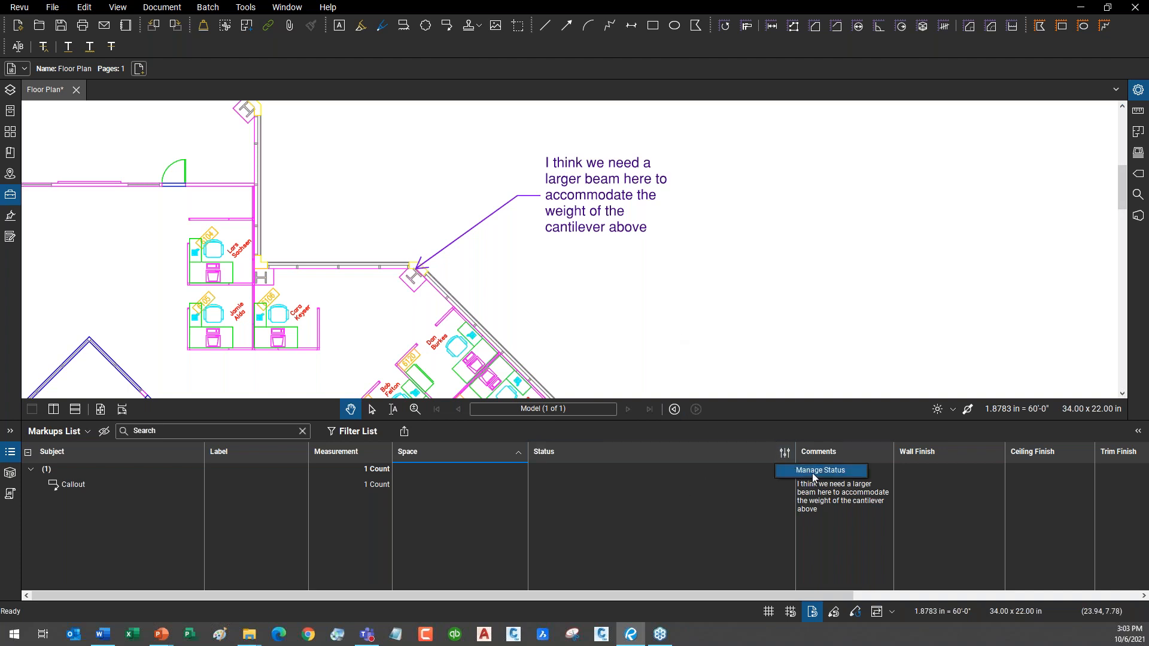
{"action": "left_click", "coordinate": [813, 472]}
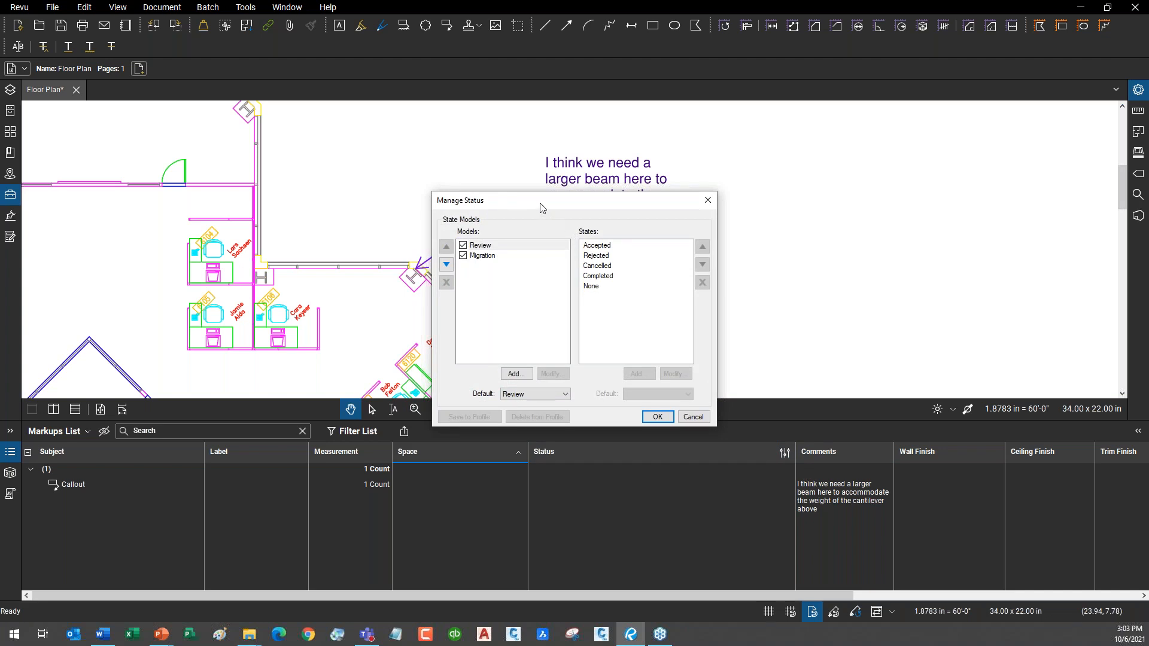
{"action": "left_click_drag", "start_coordinate": [542, 209], "coordinate": [530, 190]}
{"action": "left_click", "coordinate": [450, 228]}
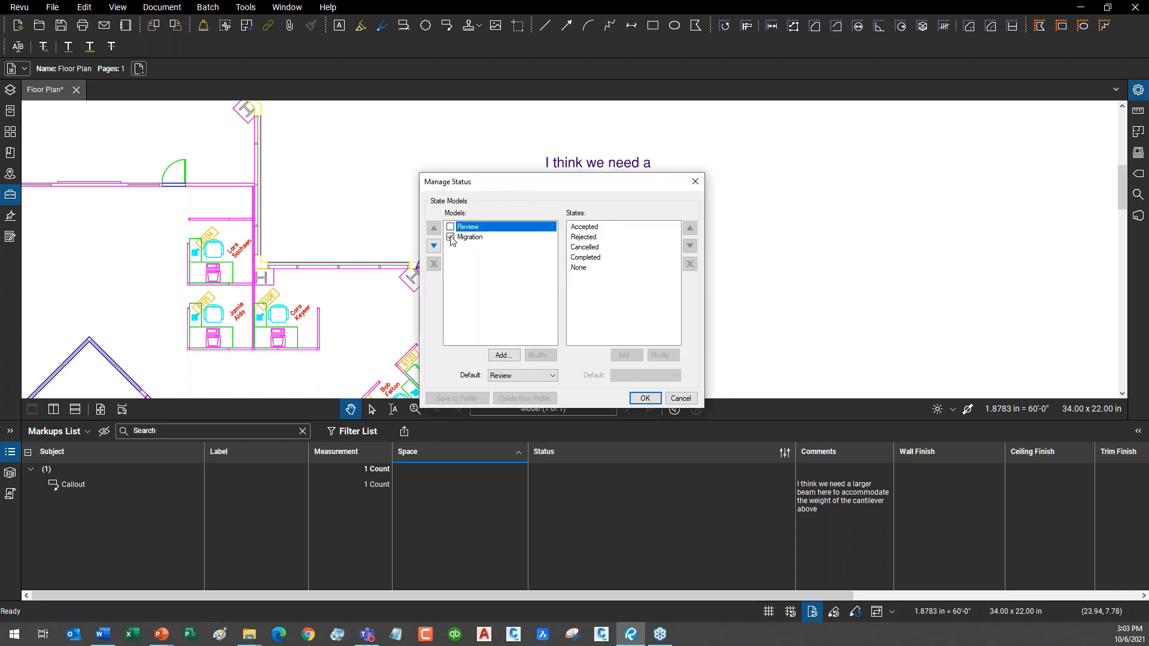
Add a new status model named PRESENTATION EXAMPLE.
{"action": "left_click", "coordinate": [506, 357]}
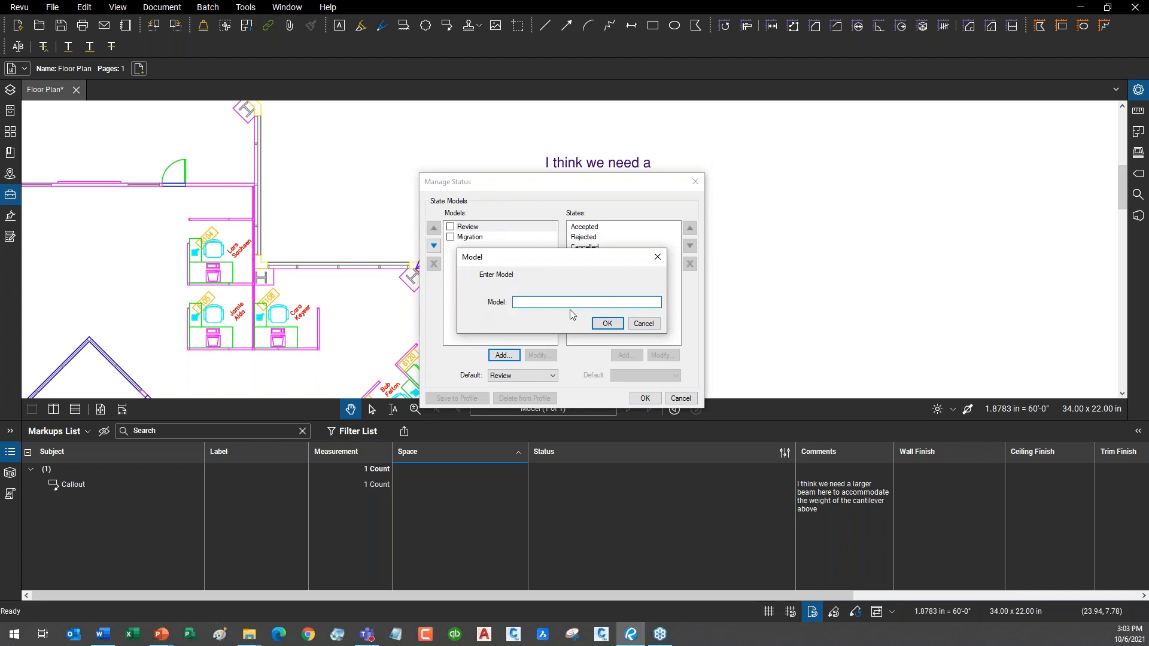
{"action": "type", "text": "PRESENTSTION EXAMPLE"}
{"action": "left_click_drag", "start_coordinate": [566, 299], "coordinate": [488, 311]}
{"action": "type", "text": "PRESENTATION"}
{"action": "left_click", "coordinate": [607, 323]}
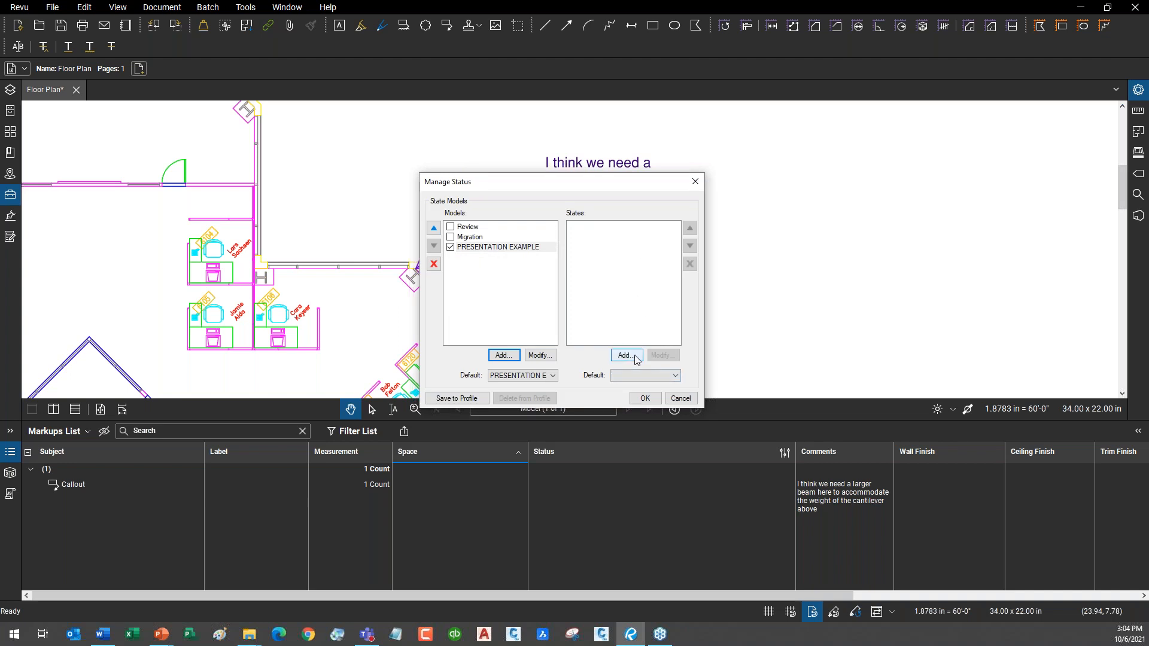
Add the status 'Ready for PM Review' to the PRESENTATION EXAMPLE model.
{"action": "left_click_drag", "start_coordinate": [612, 187], "coordinate": [473, 233]}
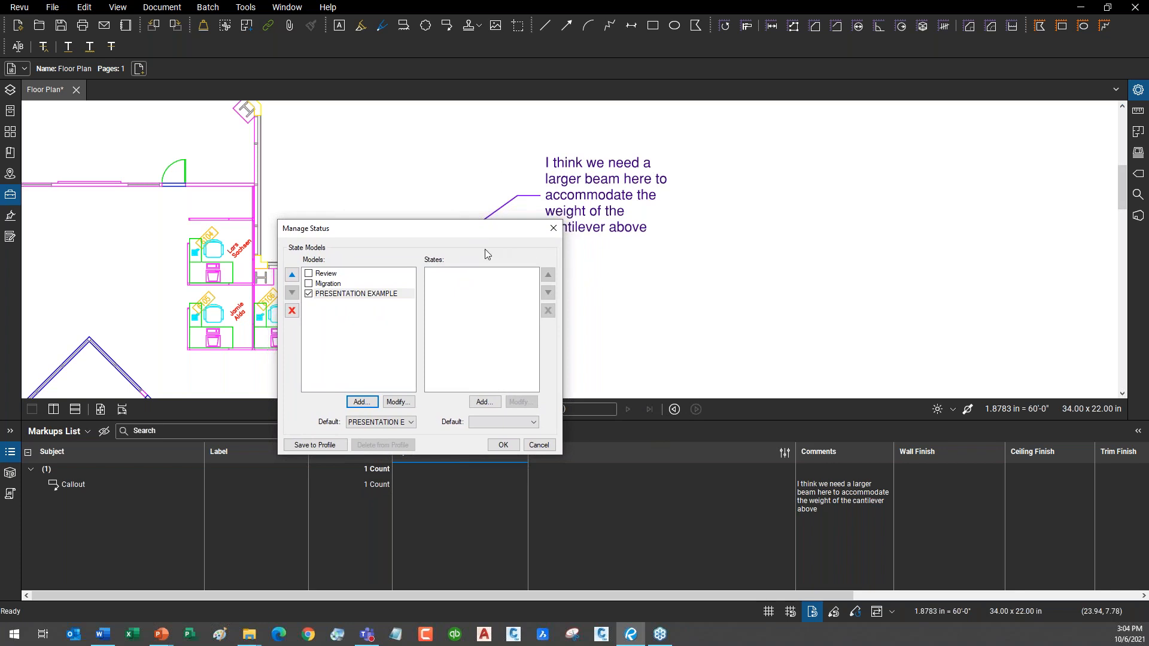
{"action": "left_click_drag", "start_coordinate": [493, 233], "coordinate": [606, 262]}
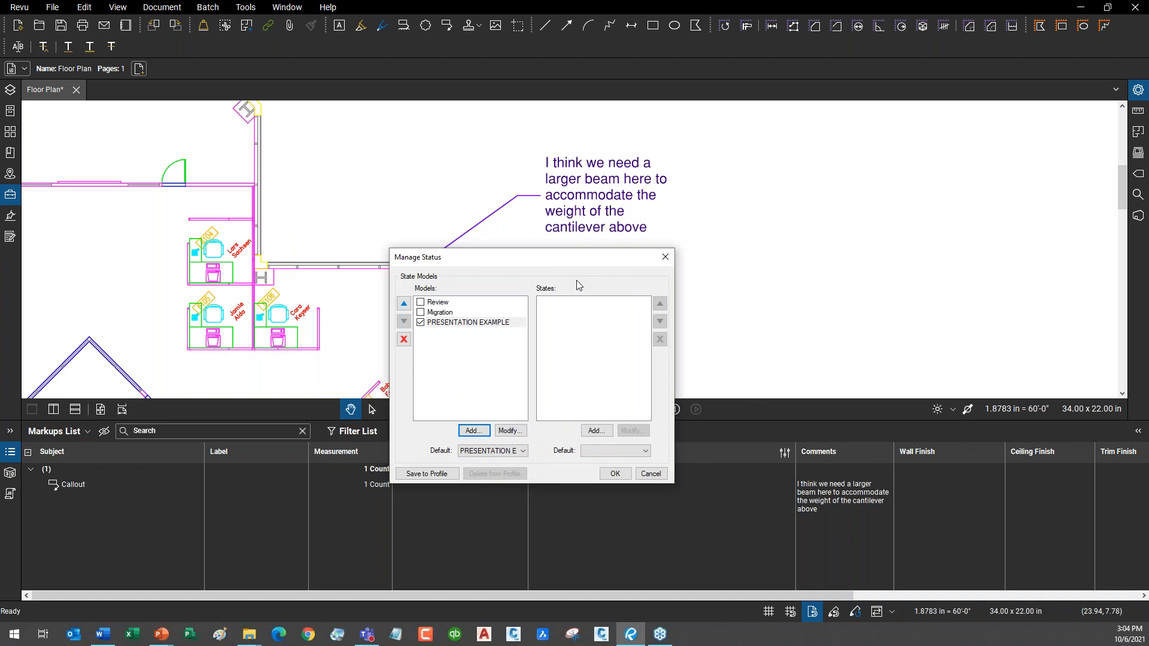
{"action": "left_click", "coordinate": [610, 436]}
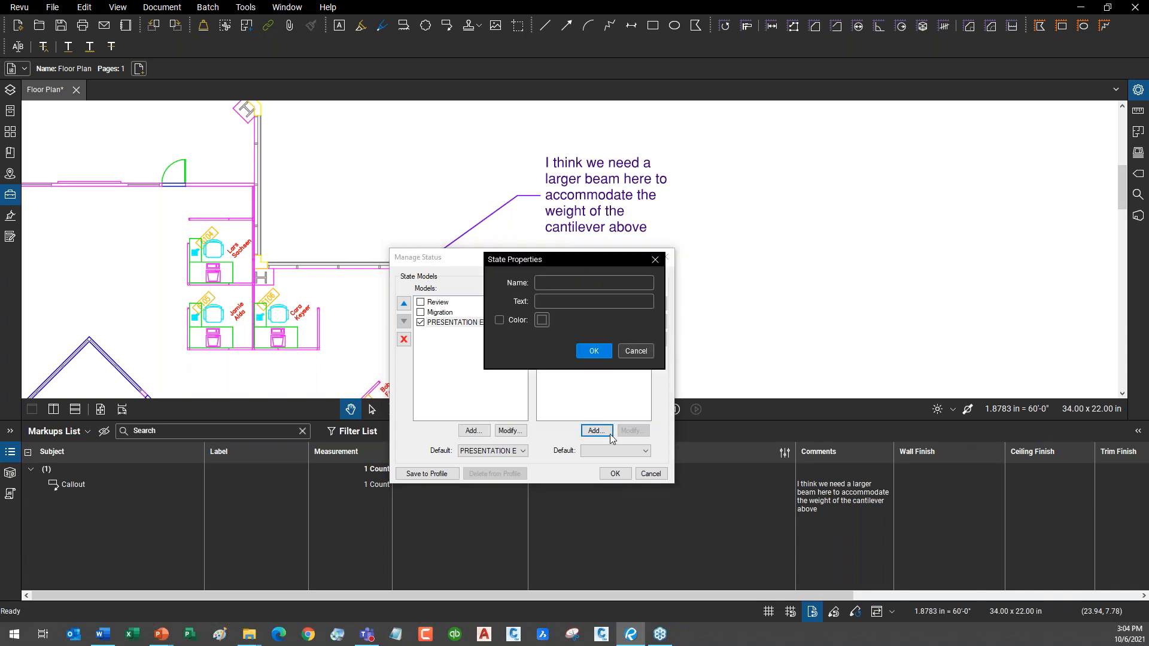
{"action": "left_click", "coordinate": [582, 288]}
{"action": "type", "text": "rEADY FOR pm aPPROVAL"}
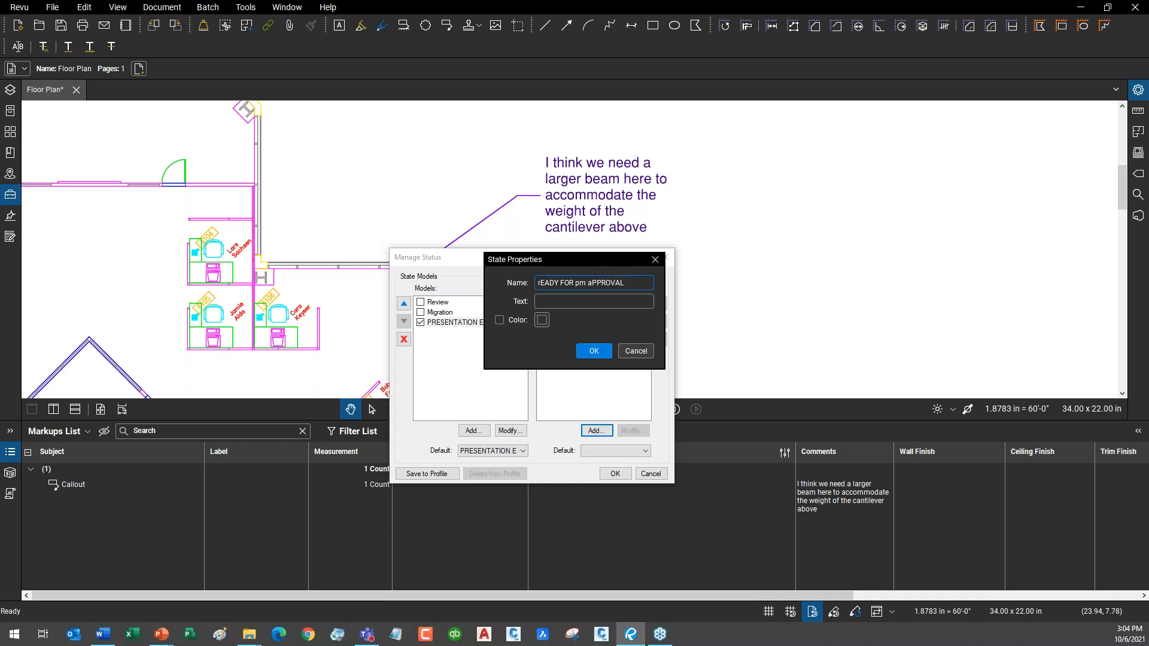
{"action": "key", "text": "BackSpace"}
{"action": "key", "text": "BackSpace"}
{"action": "key", "text": "BackSpace"}
{"action": "key", "text": "BackSpace"}
{"action": "key", "text": "BackSpace"}
{"action": "key", "text": "BackSpace"}
{"action": "key", "text": "BackSpace"}
{"action": "key", "text": "BackSpace"}
{"action": "key", "text": "BackSpace"}
{"action": "key", "text": "BackSpace"}
{"action": "key", "text": "BackSpace"}
{"action": "key", "text": "BackSpace"}
{"action": "key", "text": "BackSpace"}
{"action": "key", "text": "BackSpace"}
{"action": "key", "text": "BackSpace"}
{"action": "key", "text": "BackSpace"}
{"action": "key", "text": "BackSpace"}
{"action": "key", "text": "BackSpace"}
{"action": "key", "text": "BackSpace"}
{"action": "key", "text": "BackSpace"}
{"action": "type", "text": "Ready for PM Review"}
{"action": "left_click", "coordinate": [592, 351]}
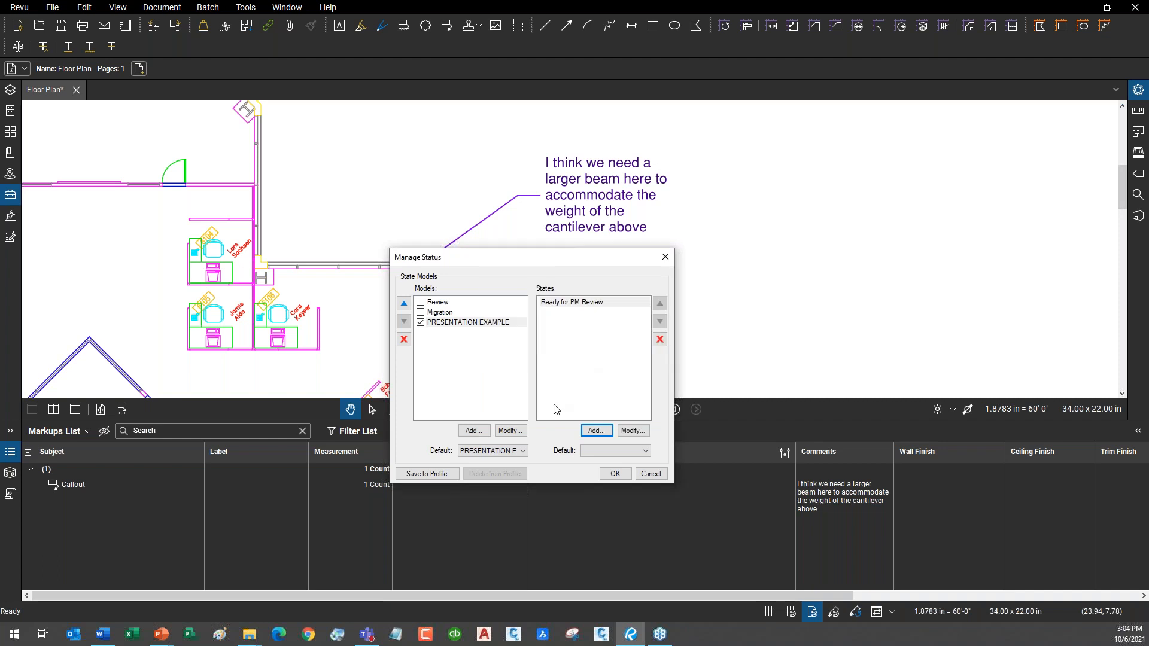
Add the statuses 'PM Approves' and 'PM Denies'.
{"action": "left_click", "coordinate": [604, 431]}
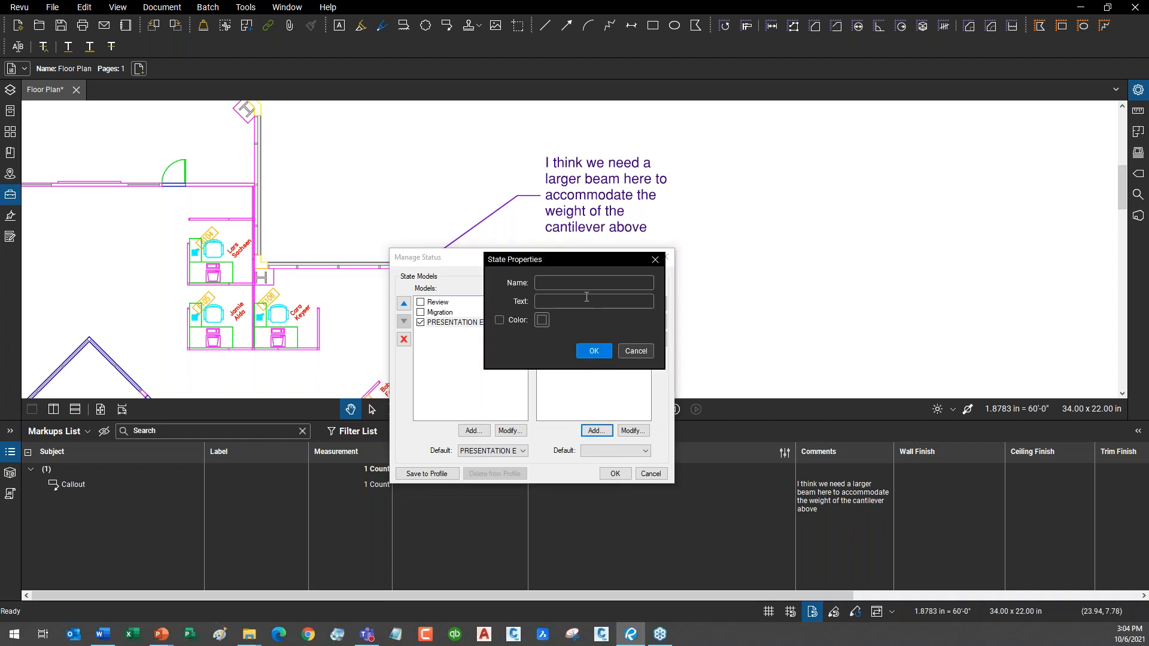
{"action": "type", "text": "PM Approves"}
{"action": "left_click", "coordinate": [588, 353]}
{"action": "left_click", "coordinate": [596, 431]}
{"action": "left_click", "coordinate": [574, 281]}
{"action": "type", "text": "PM Denies"}
{"action": "left_click", "coordinate": [593, 351]}
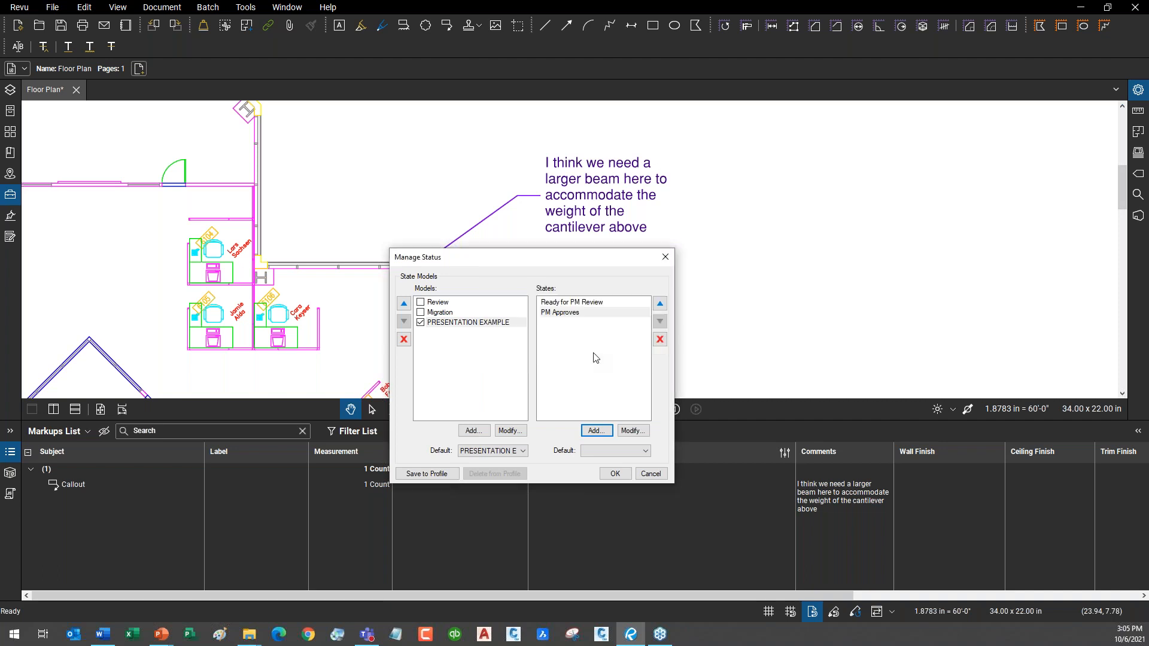
Add the statuses Hold for RFI, Order the Material and On Back Order.
{"action": "left_click", "coordinate": [603, 435]}
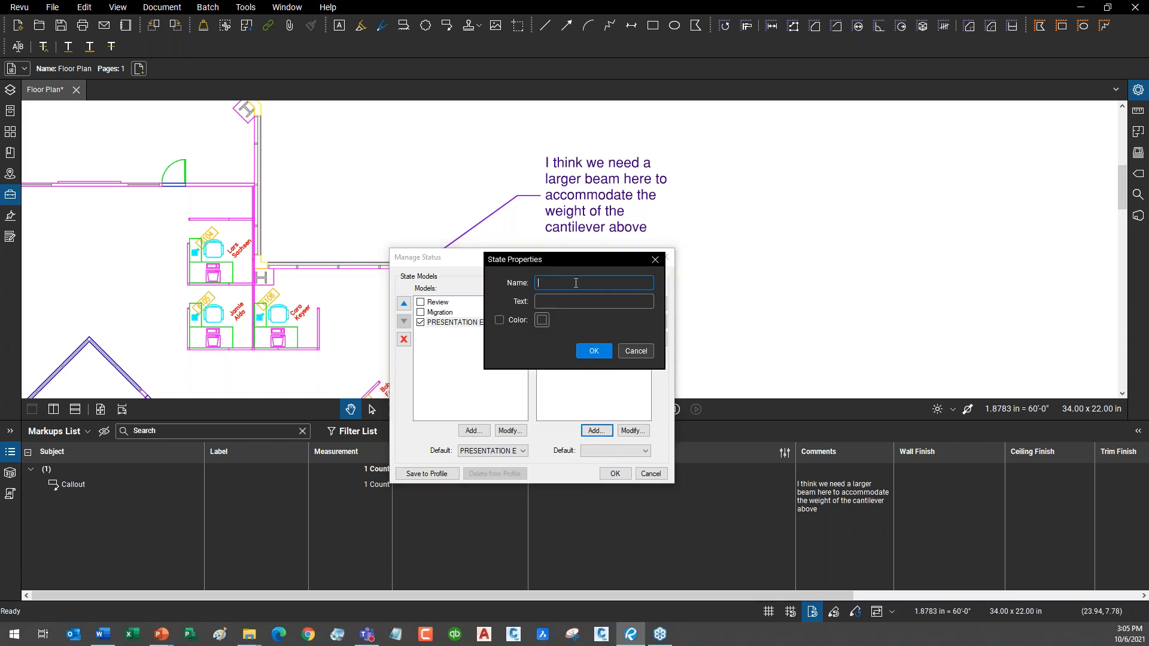
{"action": "type", "text": "Hold for RFI"}
{"action": "left_click", "coordinate": [595, 351]}
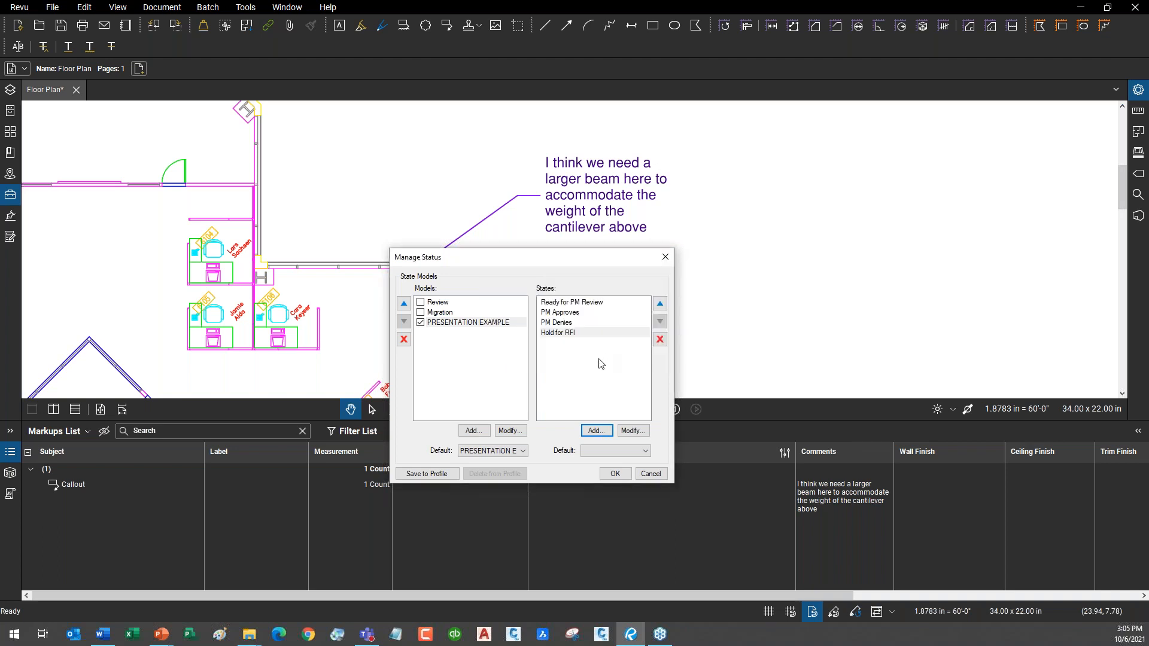
{"action": "left_click", "coordinate": [608, 434]}
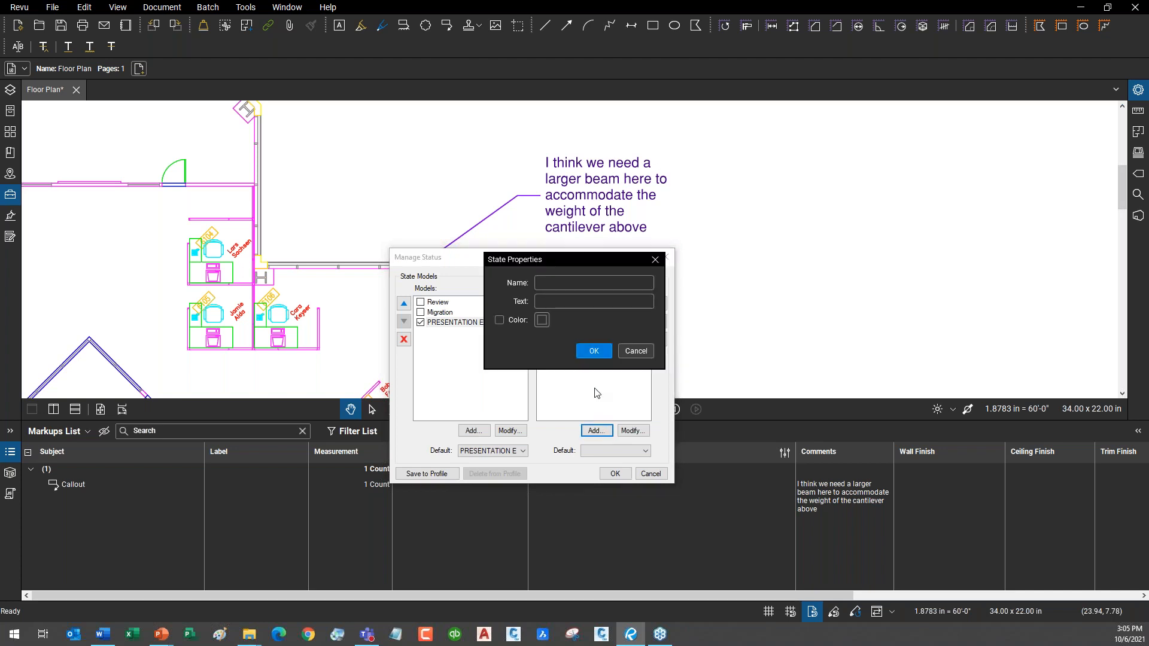
{"action": "left_click", "coordinate": [576, 280]}
{"action": "type", "text": "Order the Material"}
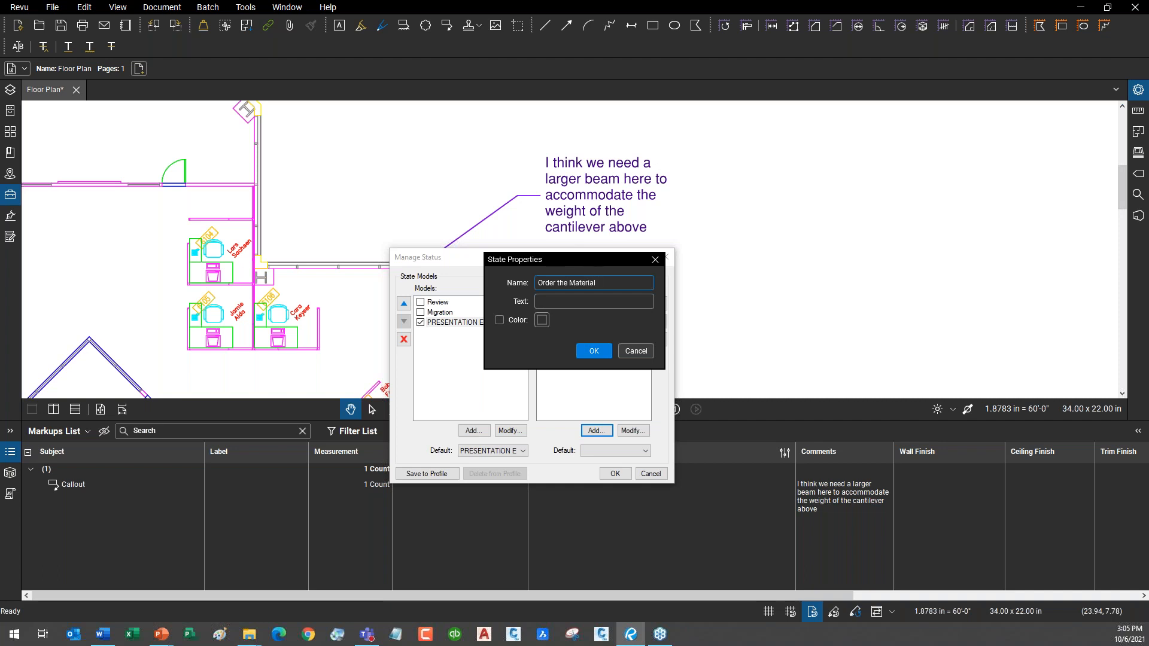
{"action": "left_click", "coordinate": [603, 353]}
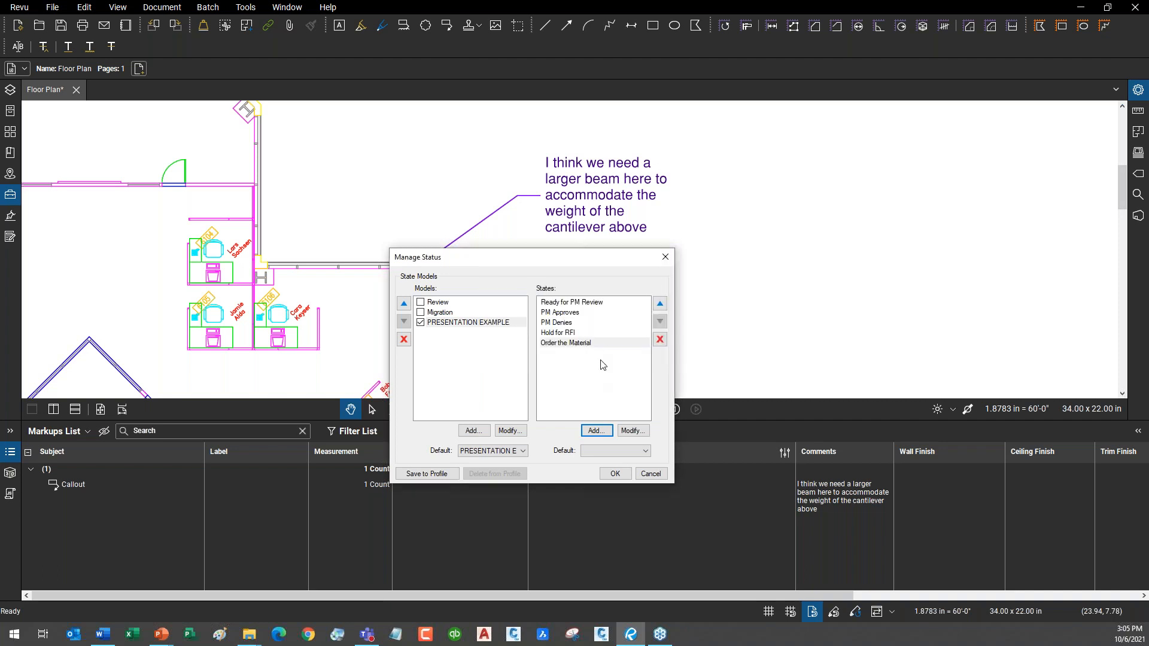
{"action": "left_click", "coordinate": [606, 434]}
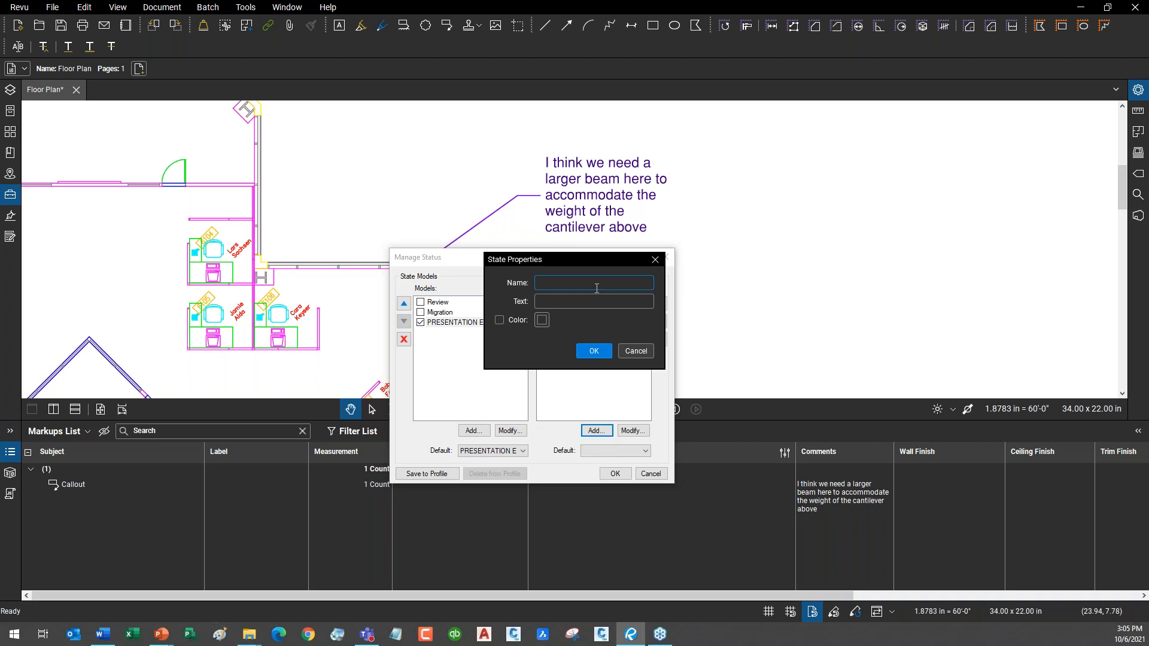
{"action": "type", "text": "On Back Order"}
{"action": "left_click", "coordinate": [594, 351]}
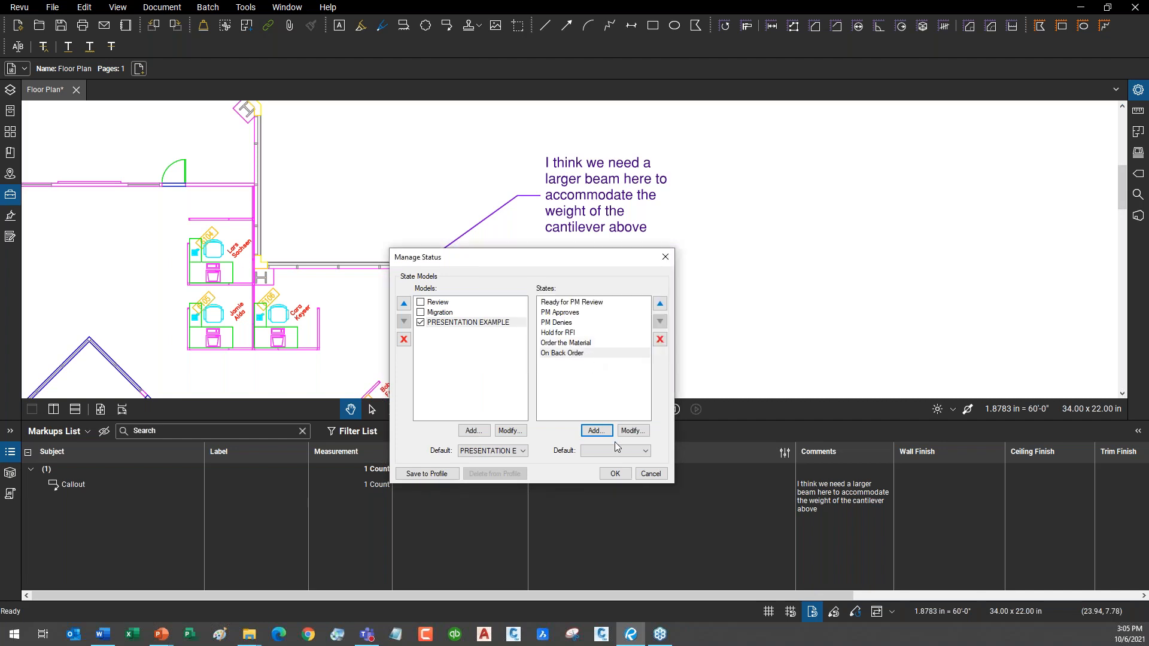
Add the statuses Delivered to site and Installation Complete.
{"action": "left_click", "coordinate": [596, 431]}
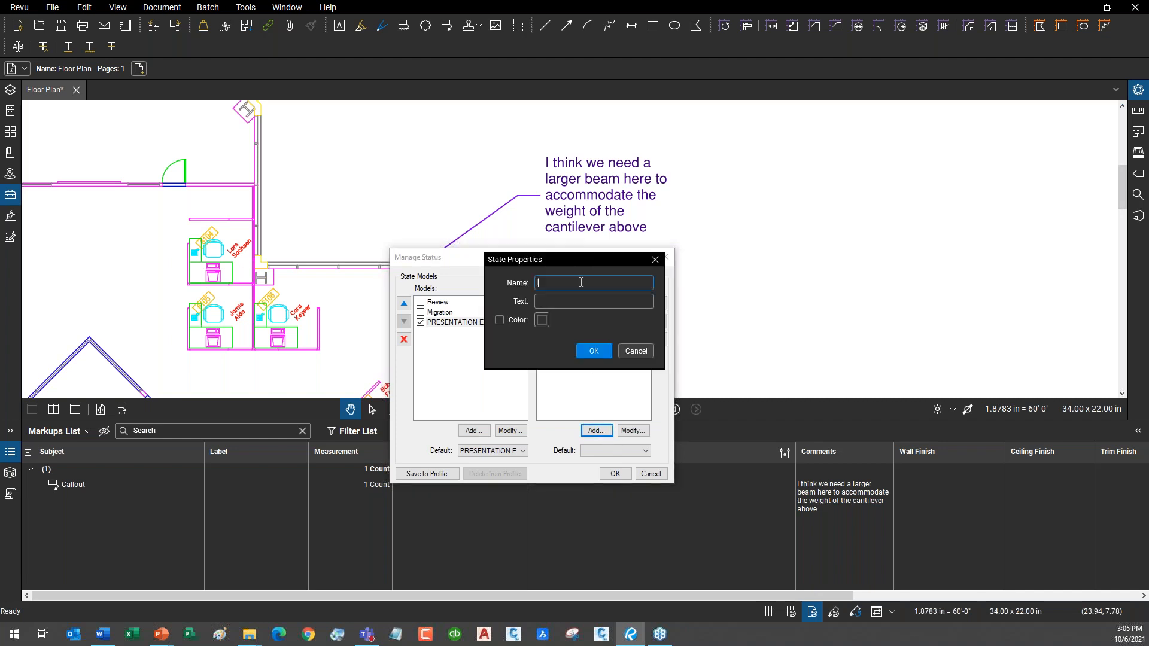
{"action": "type", "text": "Delivered to site"}
{"action": "key", "text": "Return"}
{"action": "left_click", "coordinate": [596, 430]}
{"action": "left_click", "coordinate": [584, 283]}
{"action": "type", "text": "Installation Complete"}
{"action": "left_click", "coordinate": [593, 351]}
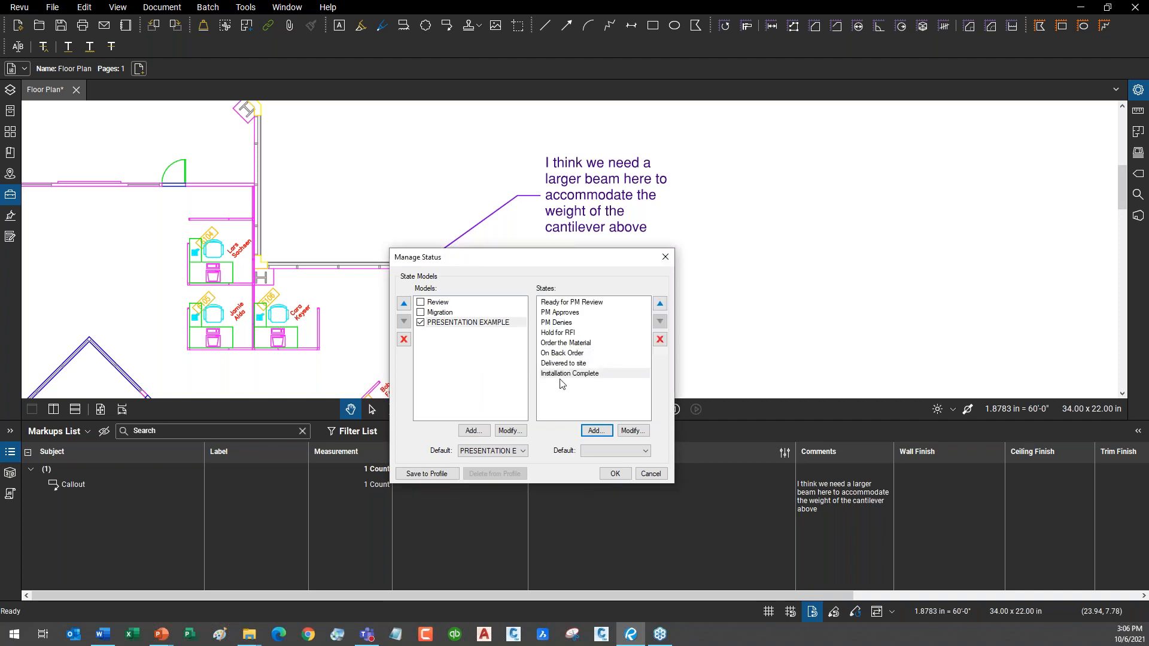
{"action": "left_click_drag", "start_coordinate": [531, 256], "coordinate": [446, 319]}
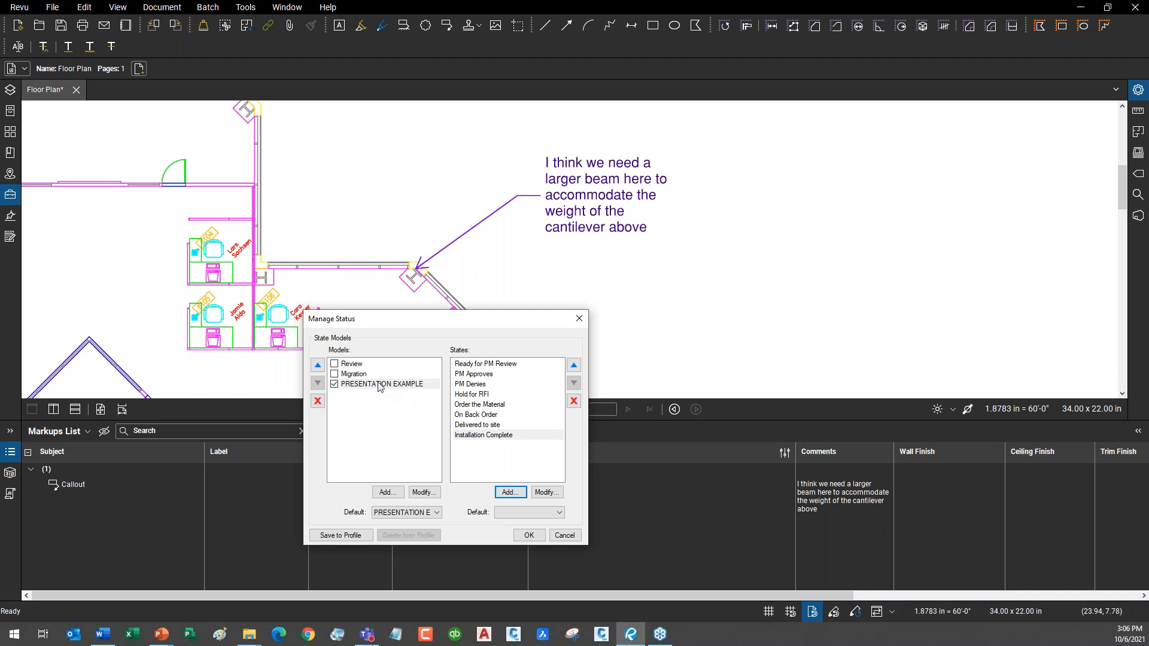
Confirm Manage Status with OK and select the beam Callout row in the Markups List.
{"action": "left_click_drag", "start_coordinate": [441, 319], "coordinate": [474, 306]}
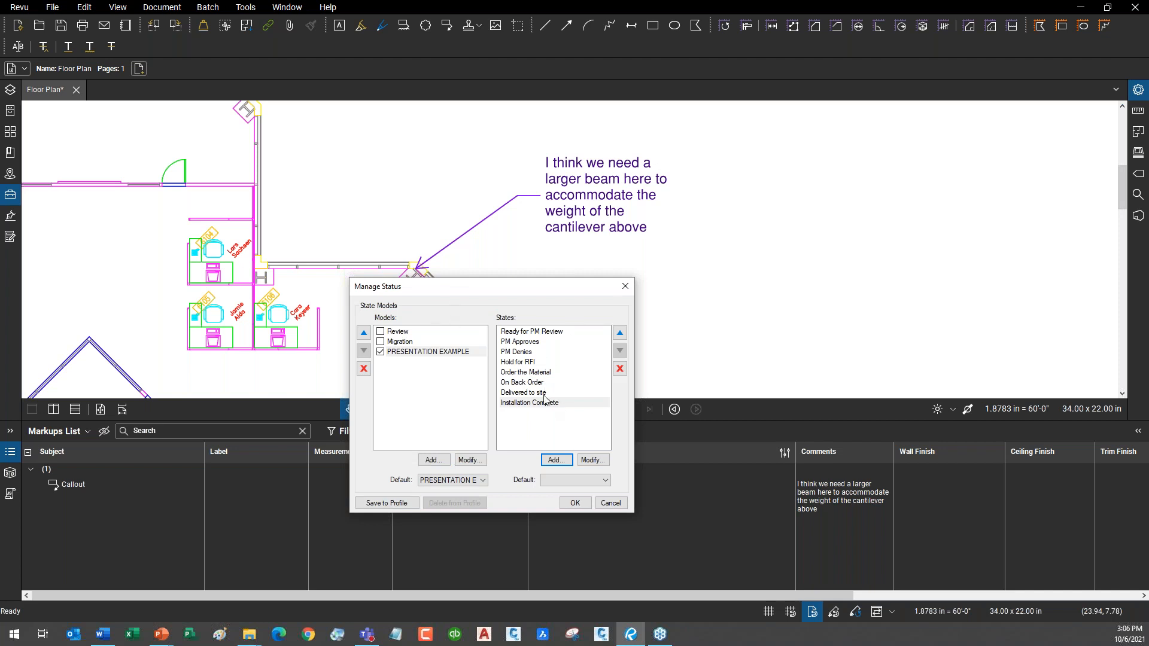
{"action": "left_click", "coordinate": [585, 504]}
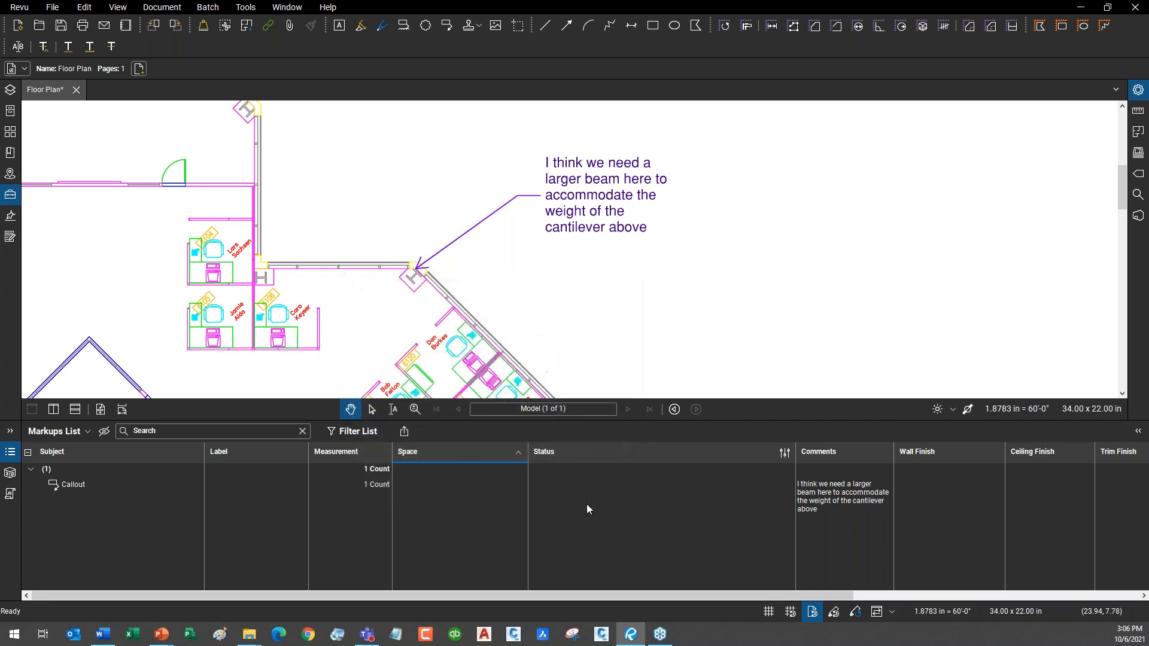
{"action": "left_click", "coordinate": [385, 487]}
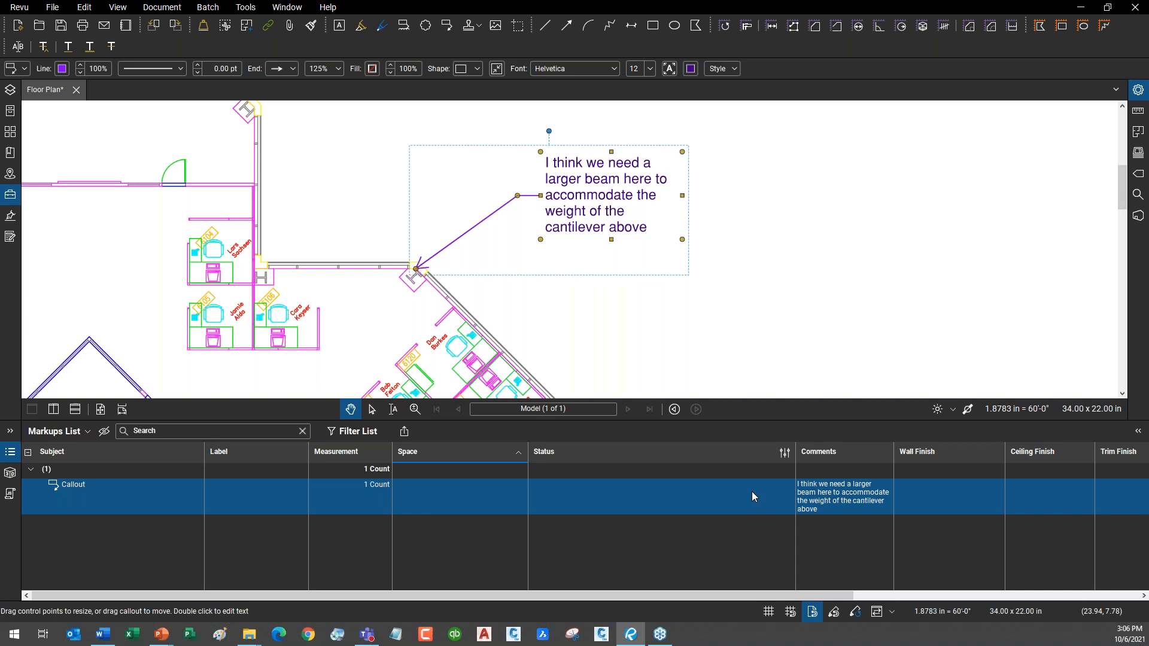
Set the beam callout's status to On Back Order from its context menu.
{"action": "right_click", "coordinate": [590, 200]}
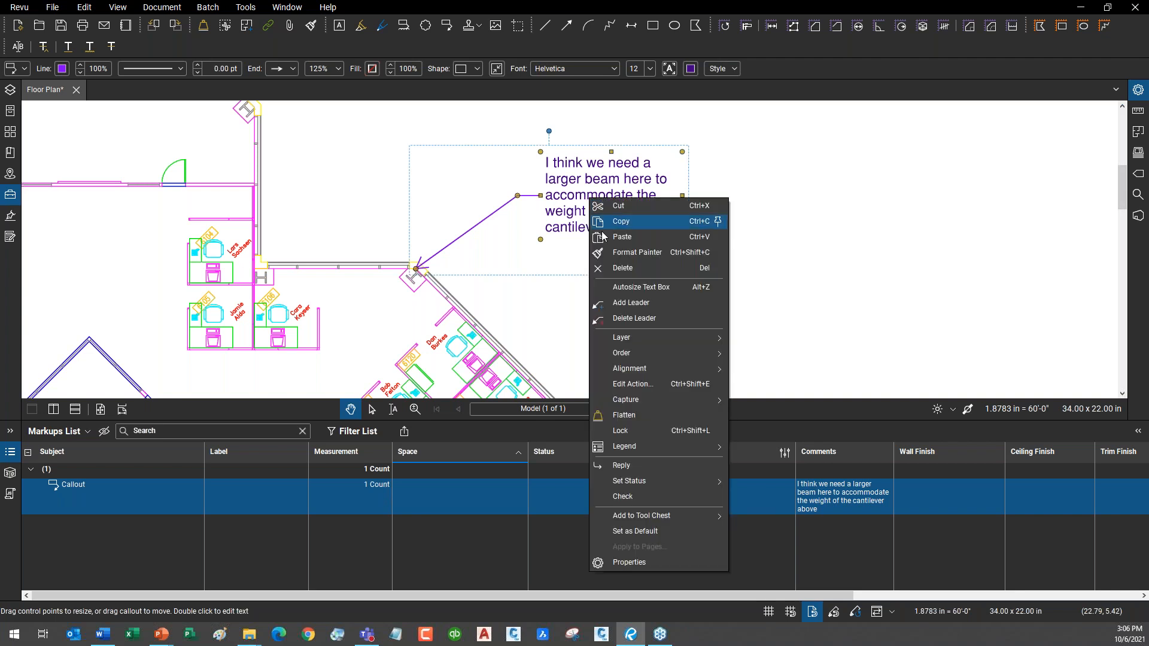
{"action": "mouse_move", "coordinate": [678, 478]}
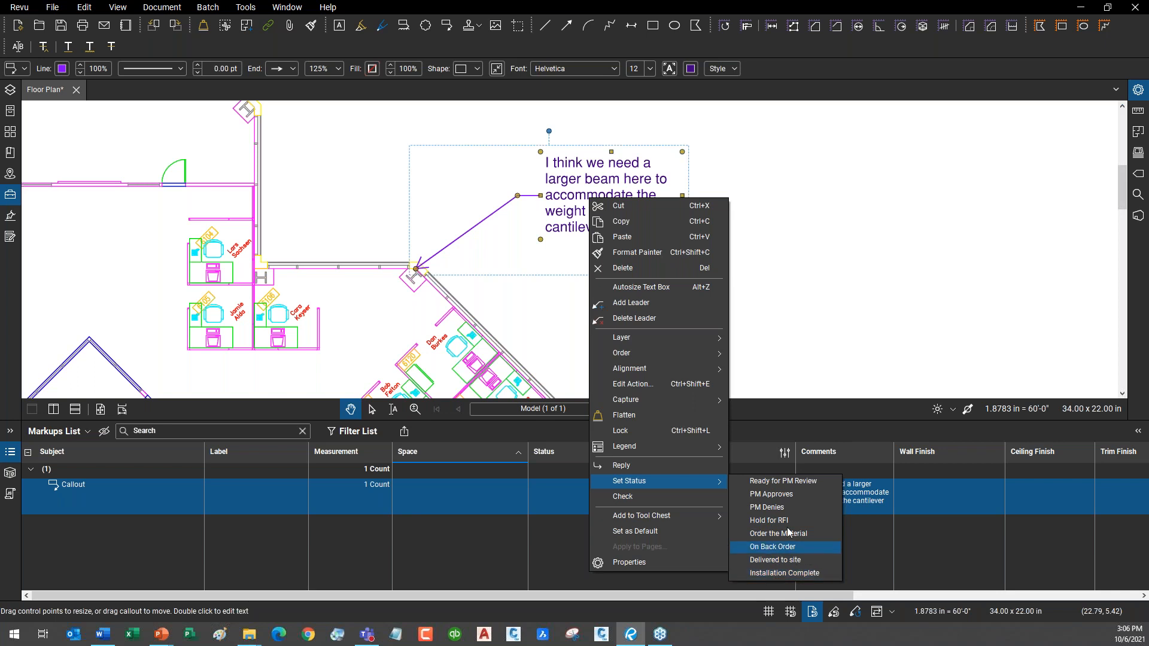
{"action": "left_click", "coordinate": [778, 325]}
Mark the callout Ready for PM Review, then record PM Approves on it.
{"action": "left_click", "coordinate": [628, 486]}
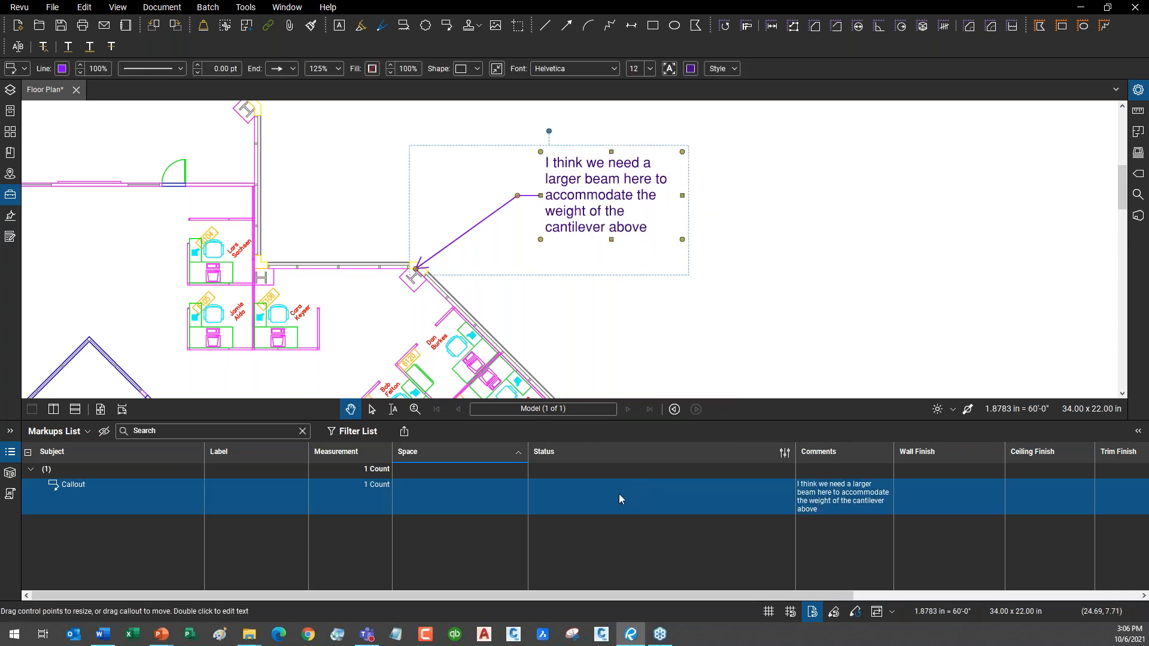
{"action": "left_click", "coordinate": [665, 494]}
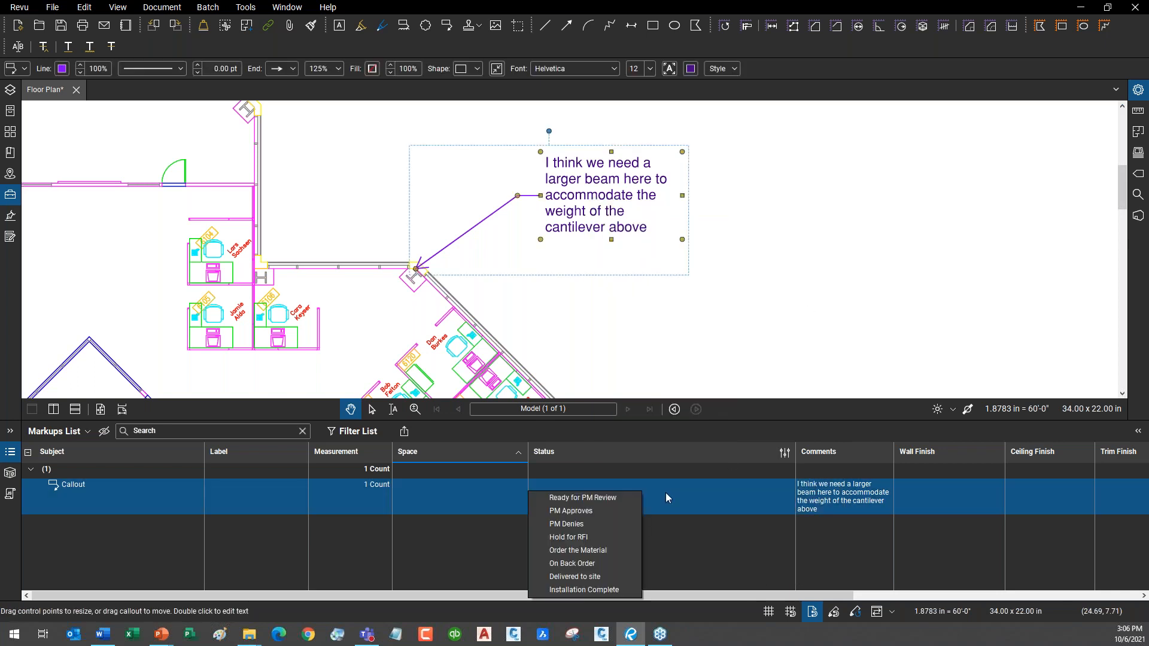
{"action": "left_click", "coordinate": [594, 499]}
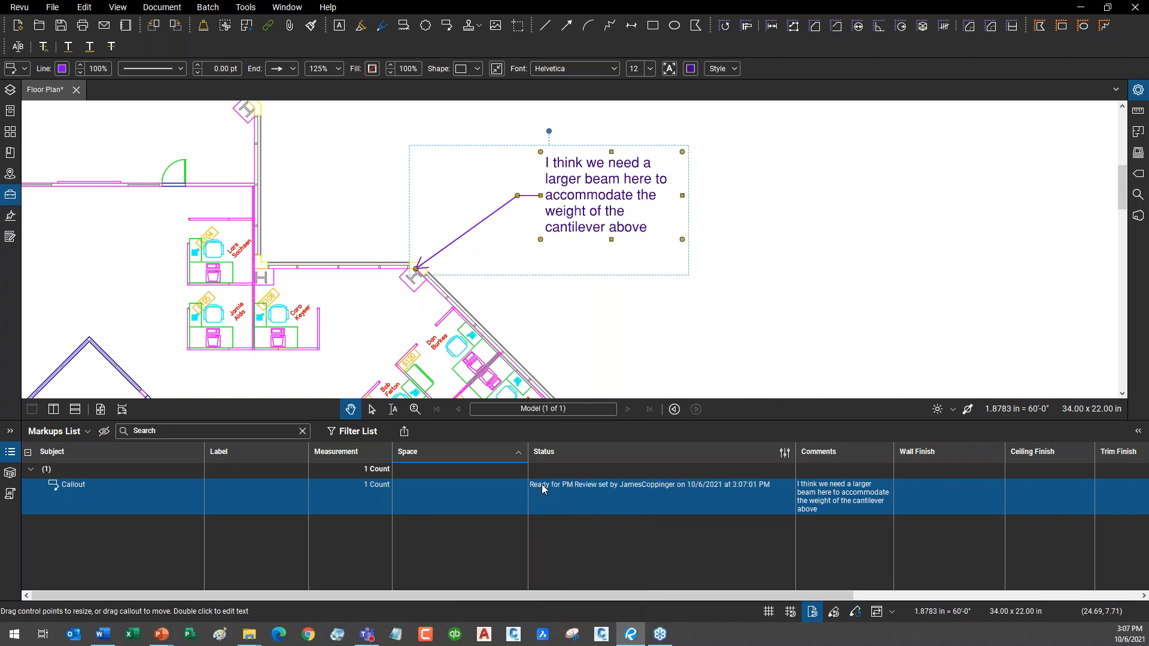
{"action": "left_click", "coordinate": [675, 487]}
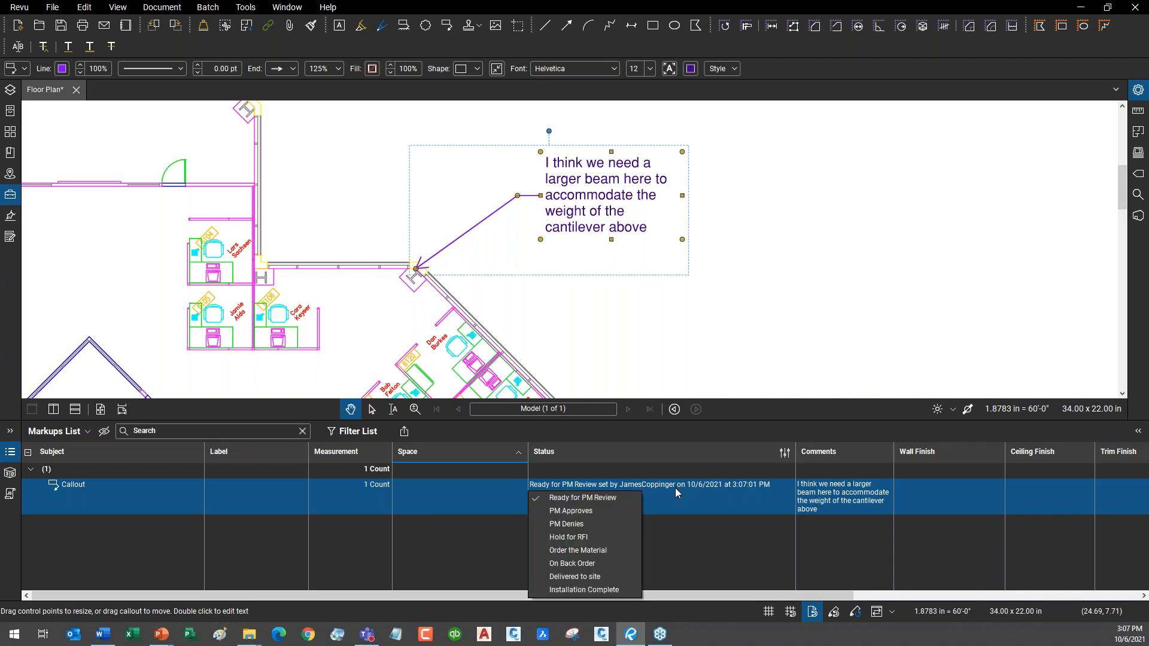
{"action": "left_click", "coordinate": [587, 513]}
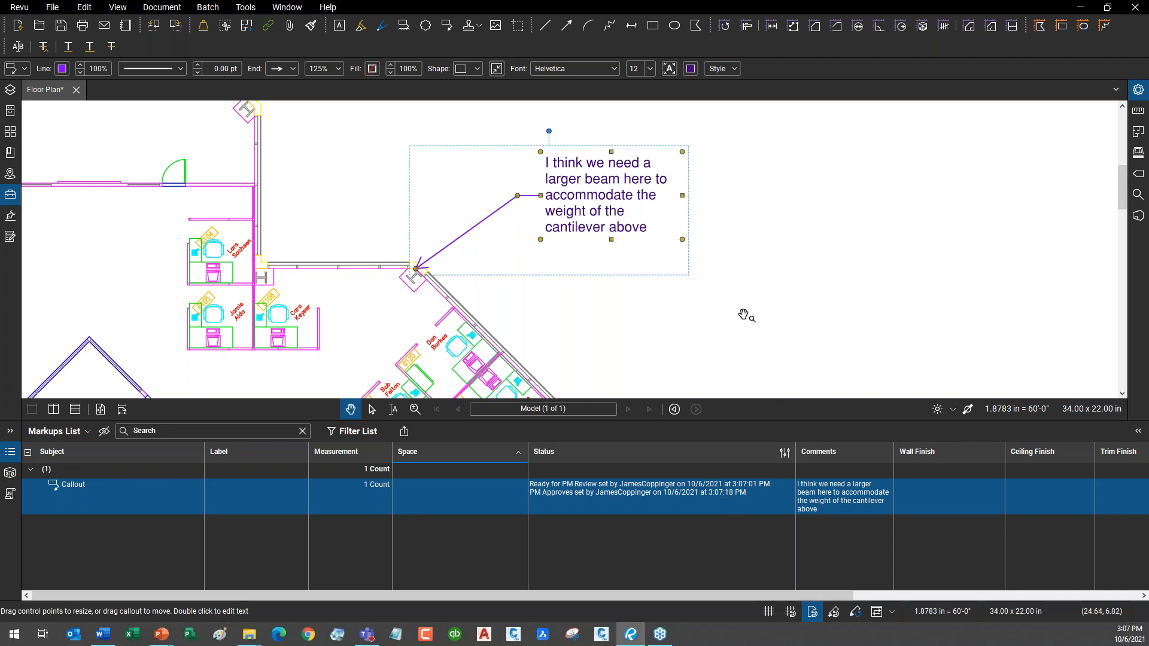
{"action": "scroll", "coordinate": [746, 316], "scroll_direction": "down", "scroll_amount": 3}
Draw two small rectangles on the central area of the floor plan.
{"action": "left_click_drag", "start_coordinate": [801, 319], "coordinate": [715, 237]}
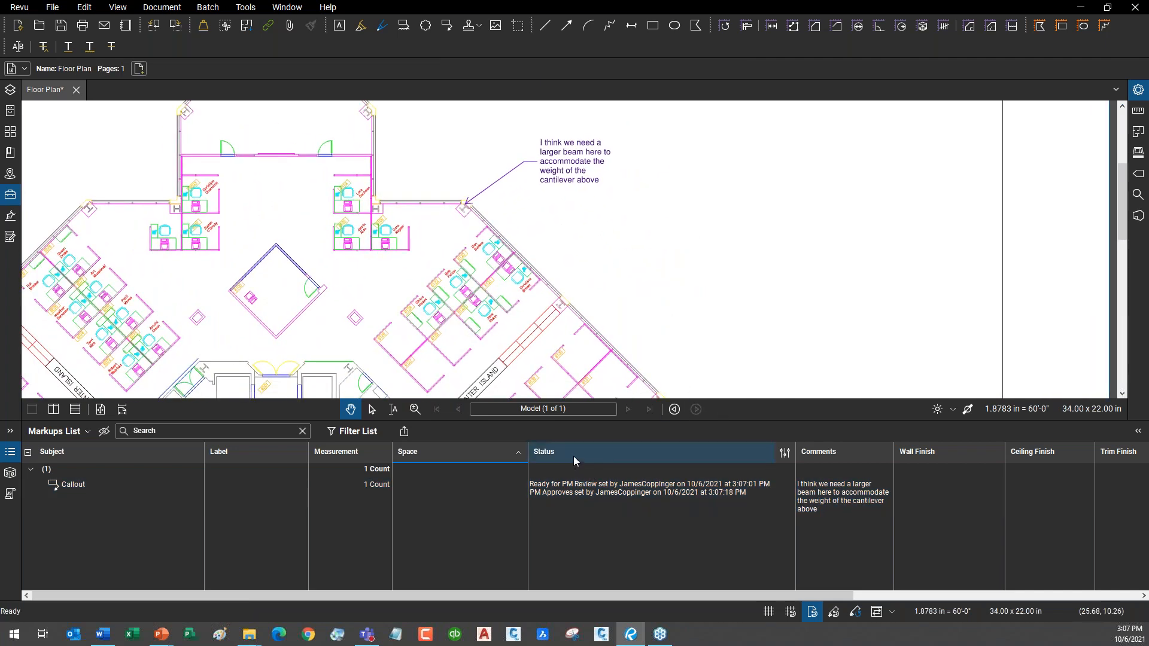
{"action": "left_click", "coordinate": [660, 27]}
{"action": "left_click_drag", "start_coordinate": [248, 214], "coordinate": [302, 243]}
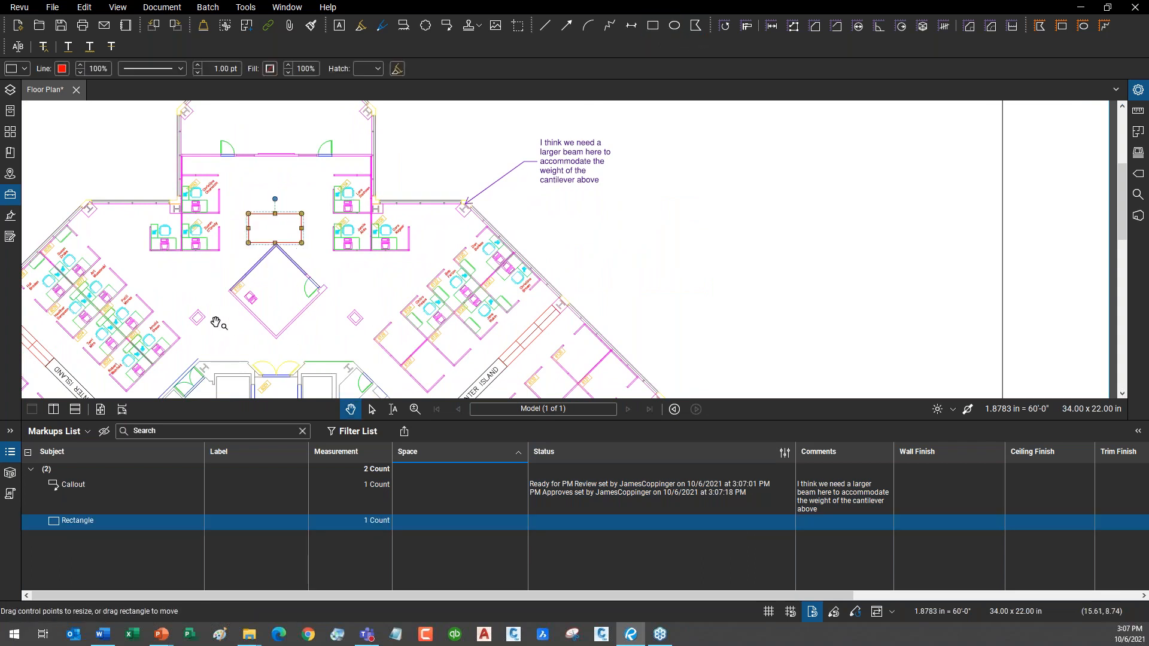
{"action": "left_click", "coordinate": [653, 25]}
{"action": "mouse_move", "coordinate": [374, 287]}
{"action": "left_mouse_down"}
{"action": "mouse_move", "coordinate": [419, 308]}
{"action": "mouse_move", "coordinate": [410, 305]}
{"action": "left_mouse_up"}
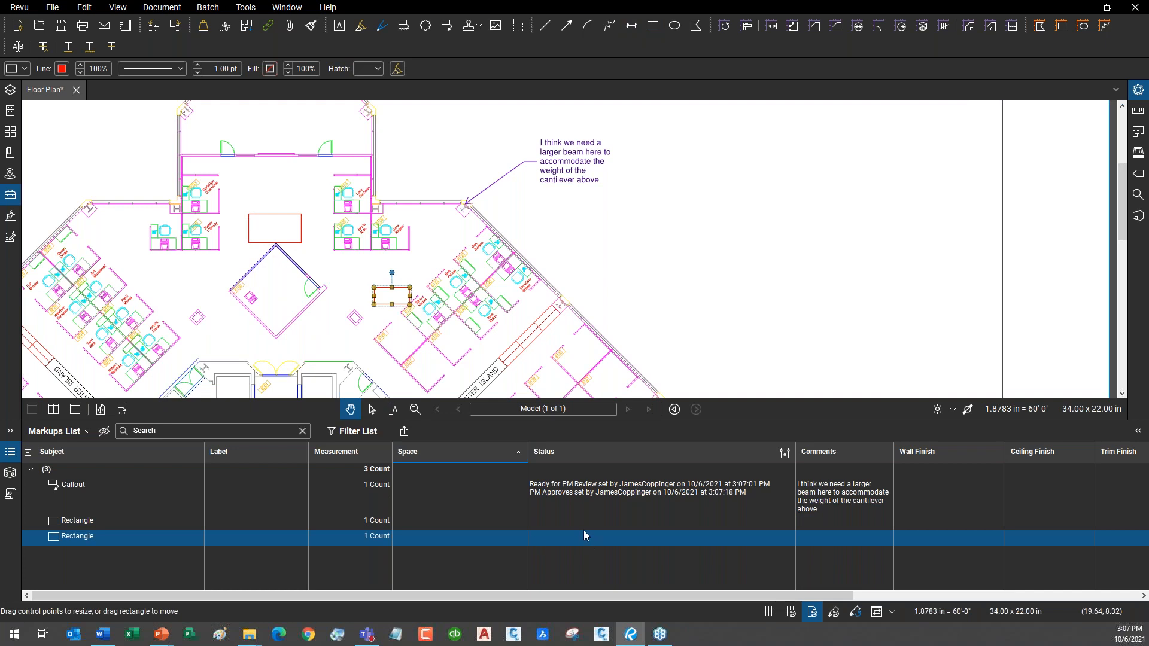
Set both rectangles' status to Ready for PM Review and show the list's filter row.
{"action": "left_click", "coordinate": [569, 522]}
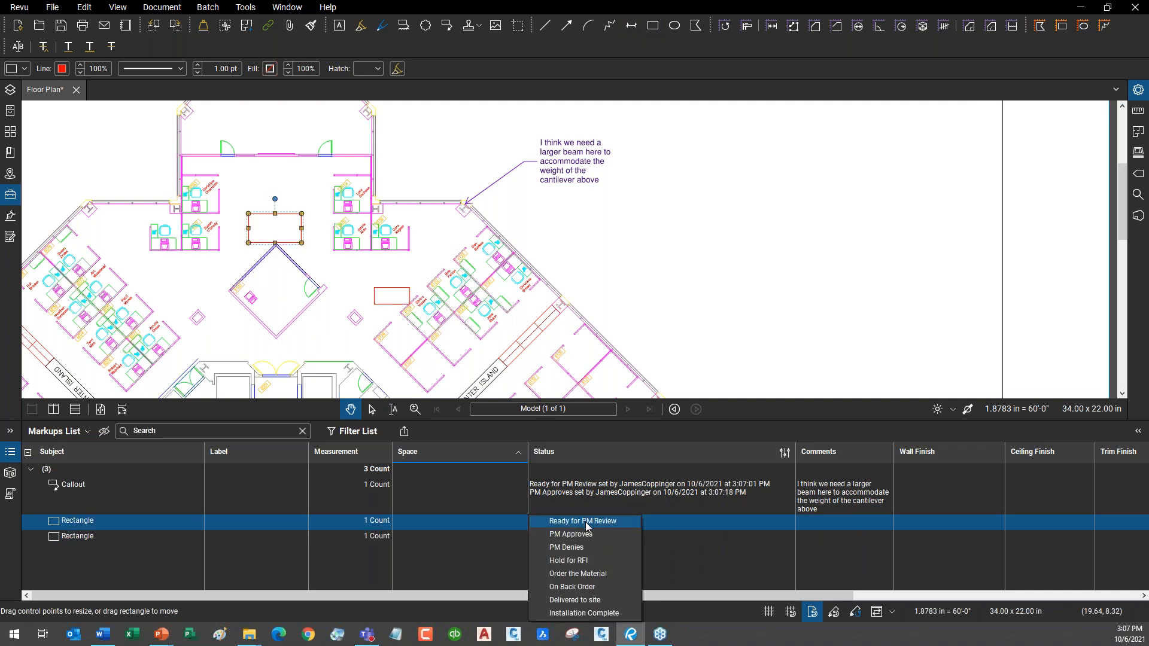
{"action": "left_click", "coordinate": [586, 522]}
{"action": "left_click", "coordinate": [554, 536]}
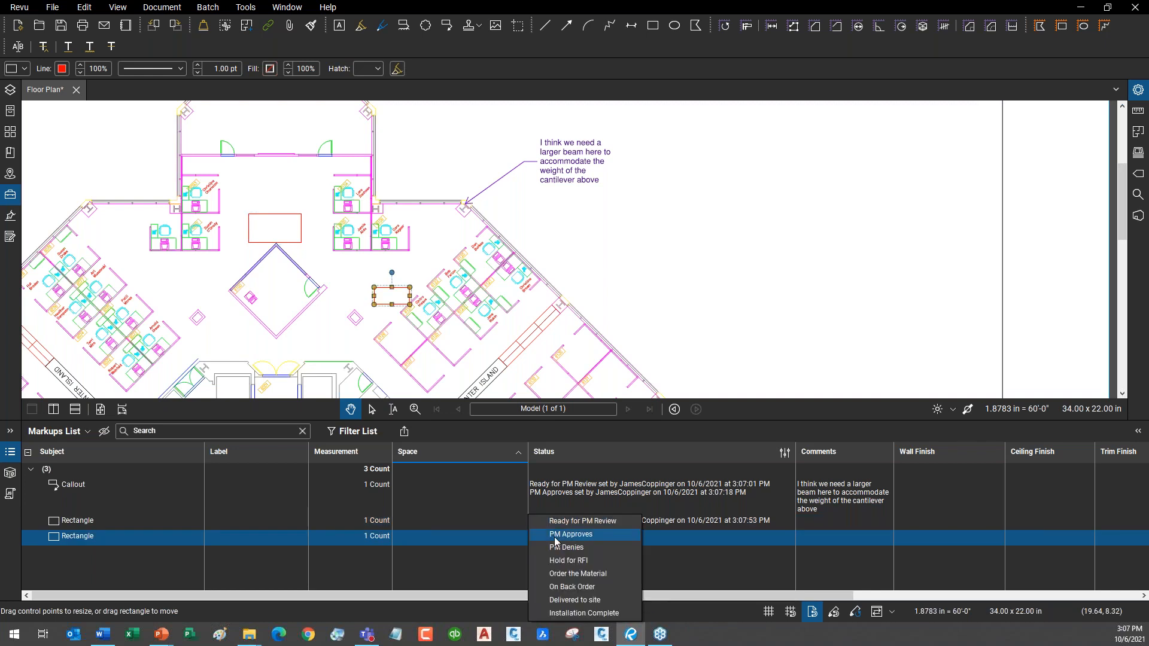
{"action": "left_click", "coordinate": [594, 525]}
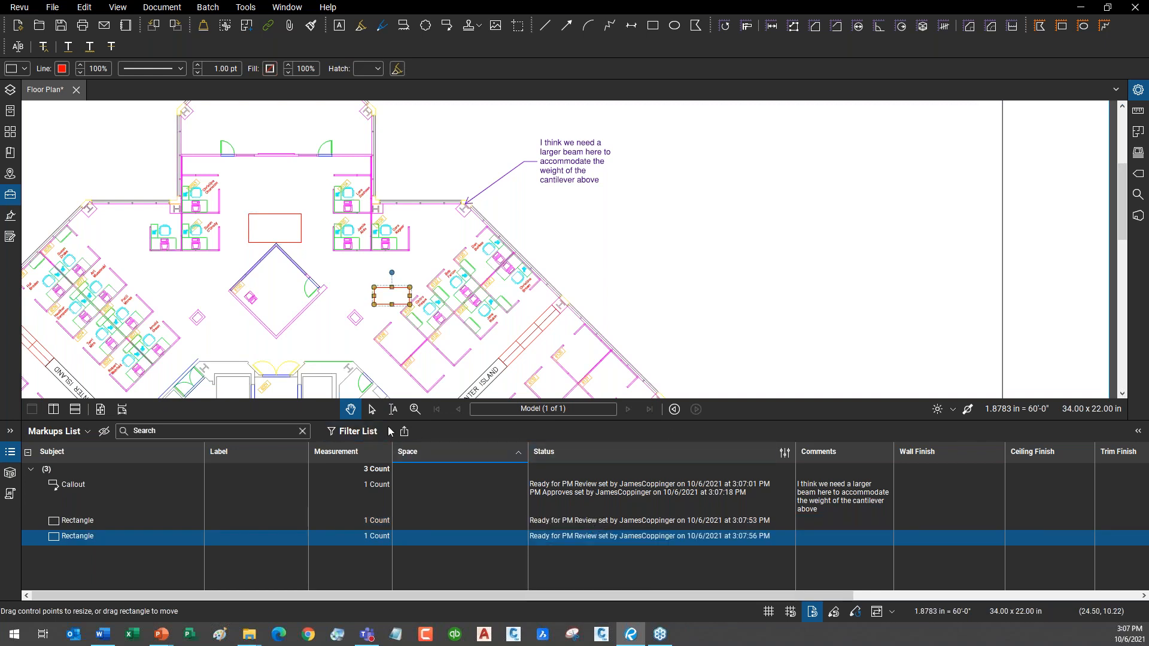
{"action": "left_click", "coordinate": [334, 431]}
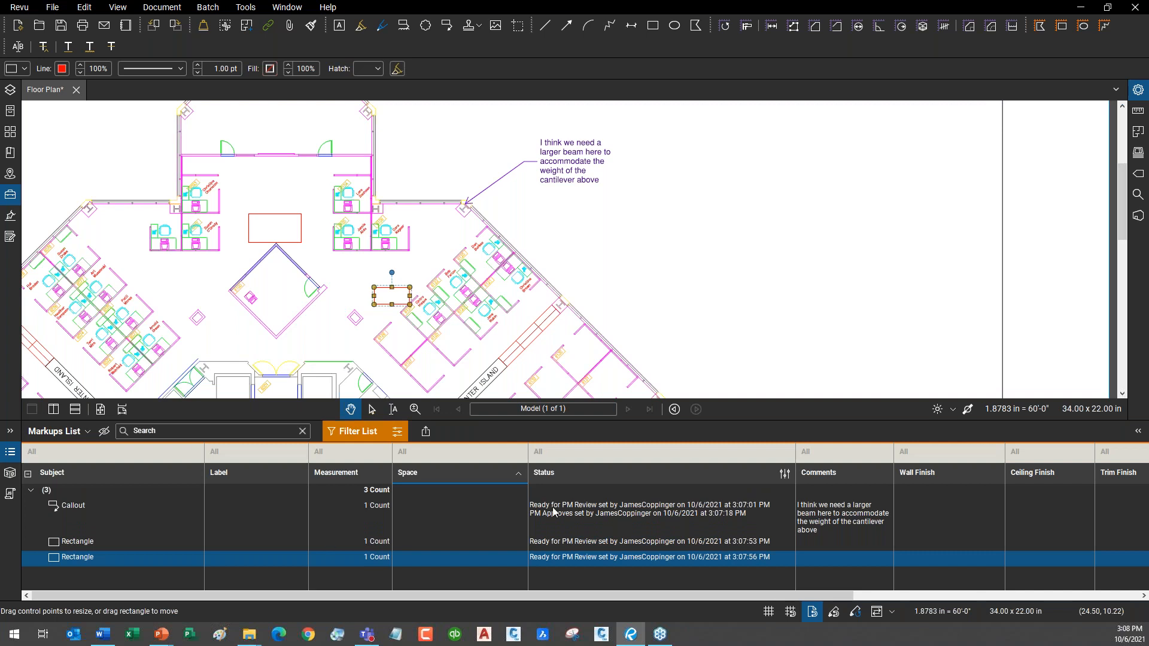
Set the Status filter to Ready for PM Review and zoom toward the two rectangles.
{"action": "left_click", "coordinate": [634, 458]}
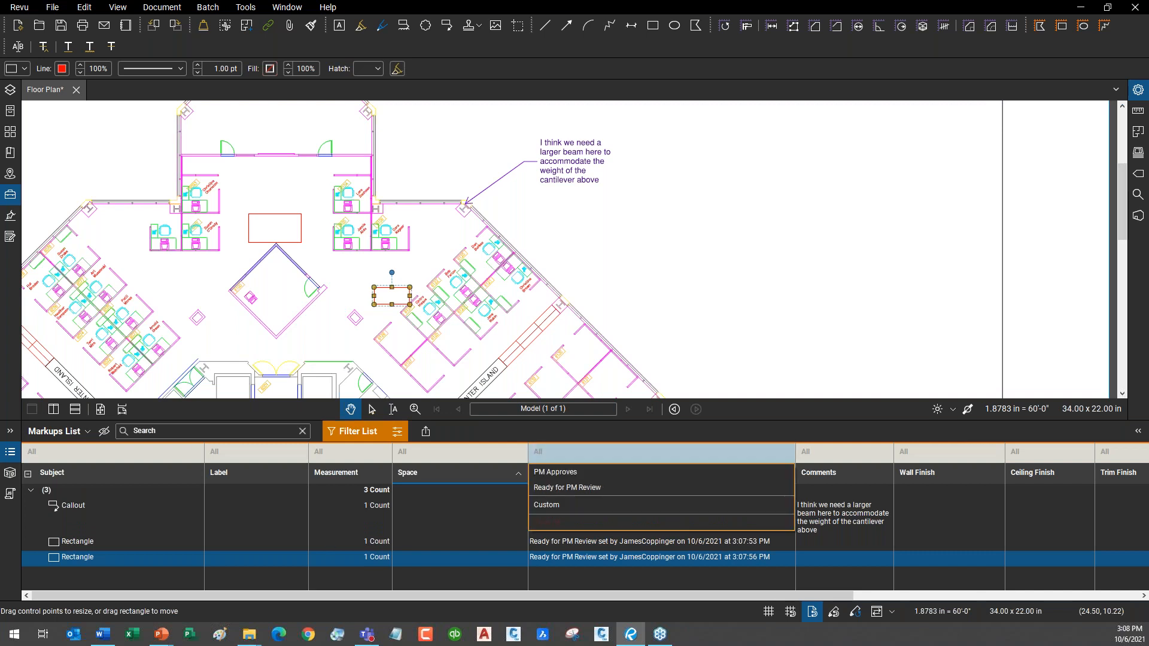
{"action": "left_click", "coordinate": [599, 490]}
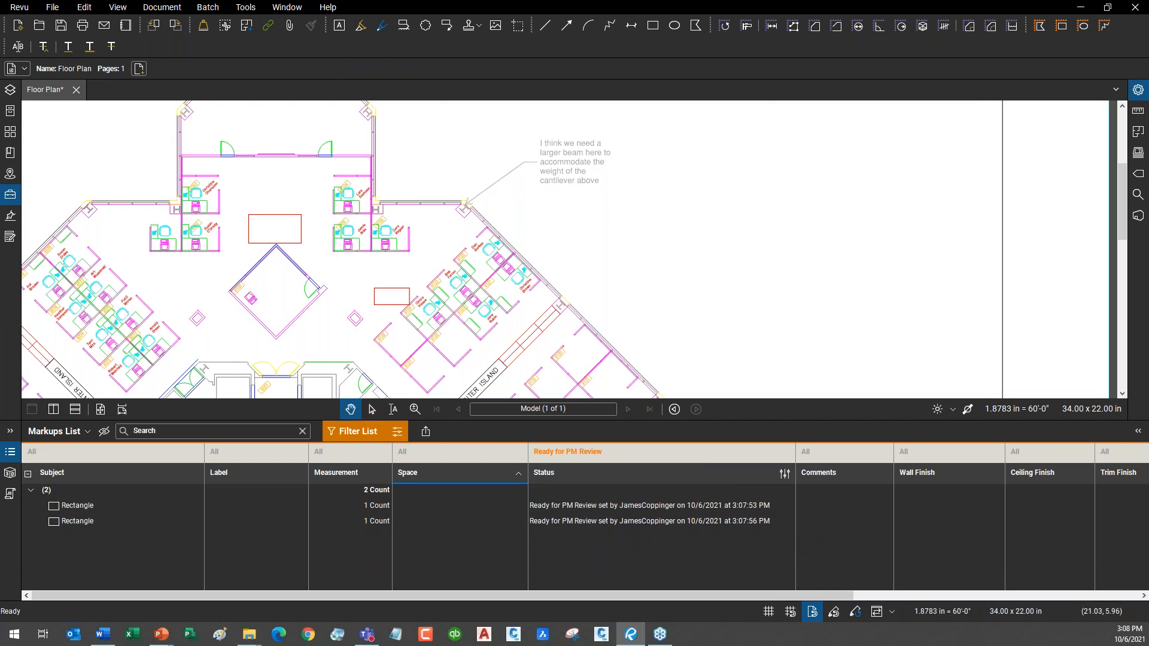
{"action": "scroll", "coordinate": [323, 272], "scroll_direction": "up", "scroll_amount": 2}
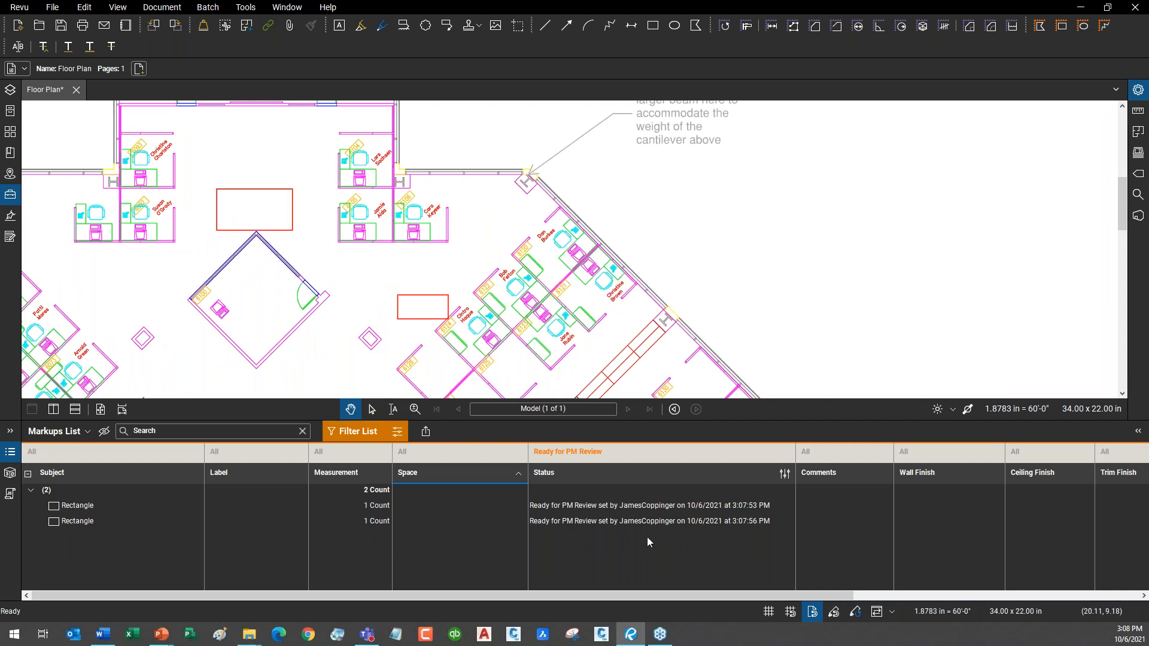
{"action": "left_click_drag", "start_coordinate": [434, 311], "coordinate": [638, 312]}
{"action": "scroll", "coordinate": [598, 291], "scroll_direction": "up", "scroll_amount": 2}
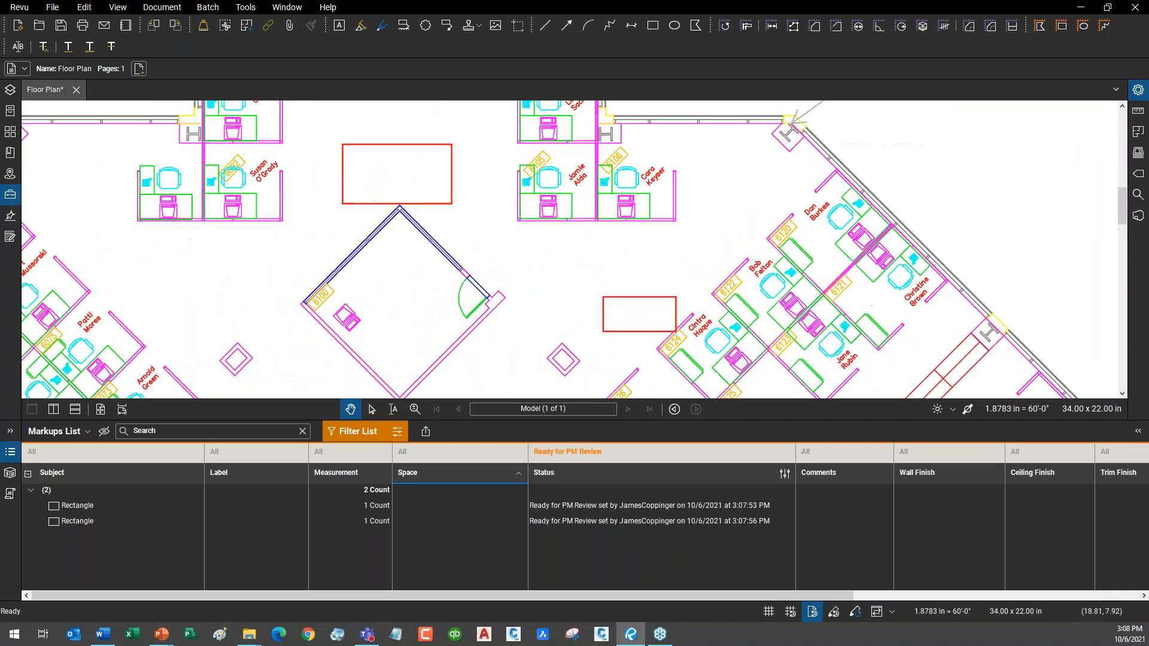
Set the upper rectangle's status to PM Approves via Set Status.
{"action": "left_click", "coordinate": [604, 509]}
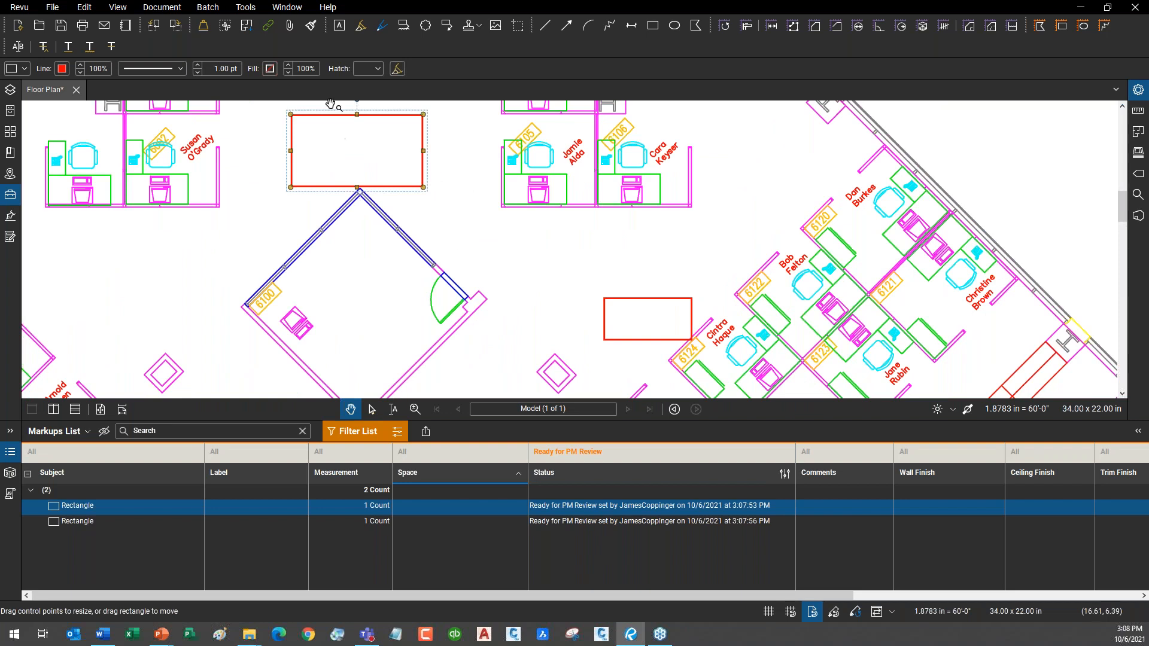
{"action": "right_click", "coordinate": [632, 506]}
{"action": "mouse_move", "coordinate": [703, 562]}
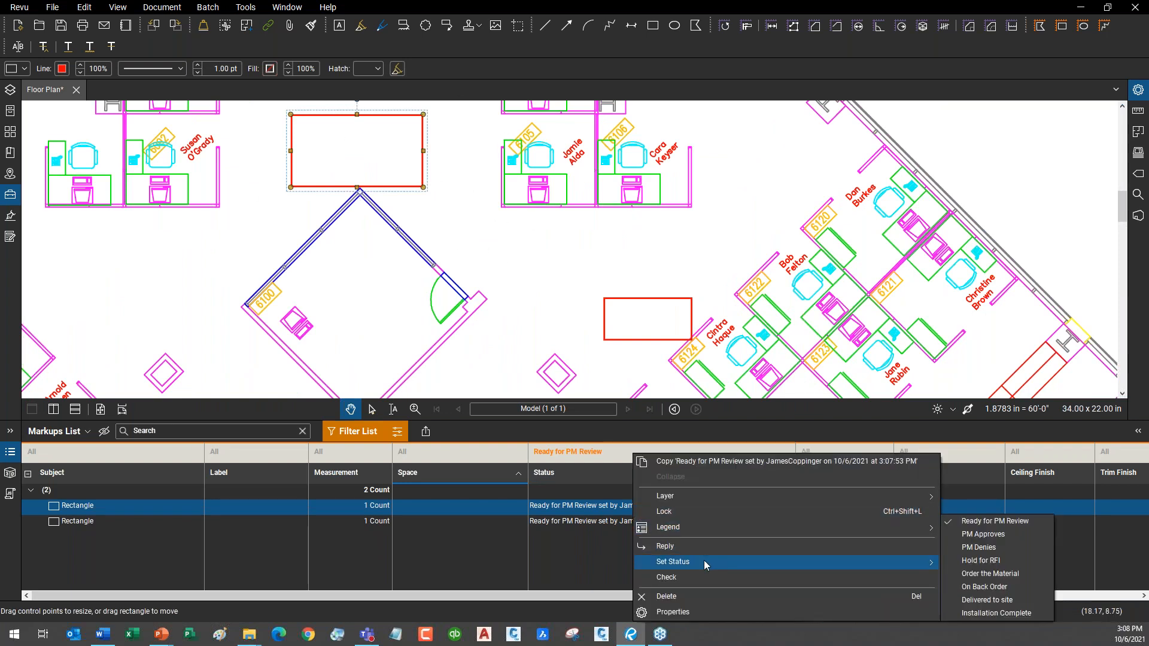
{"action": "left_click", "coordinate": [1009, 537]}
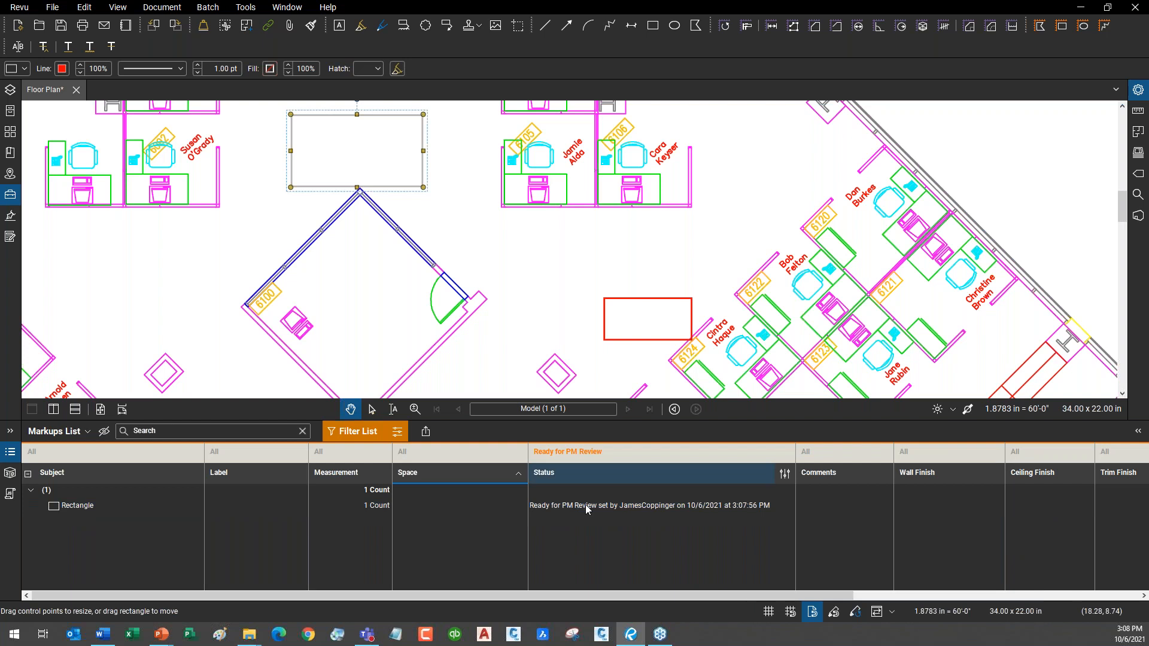
Mark the remaining rectangle PM Denies from its Status cell.
{"action": "left_click", "coordinate": [643, 510]}
{"action": "left_click", "coordinate": [643, 510]}
{"action": "left_click", "coordinate": [643, 510]}
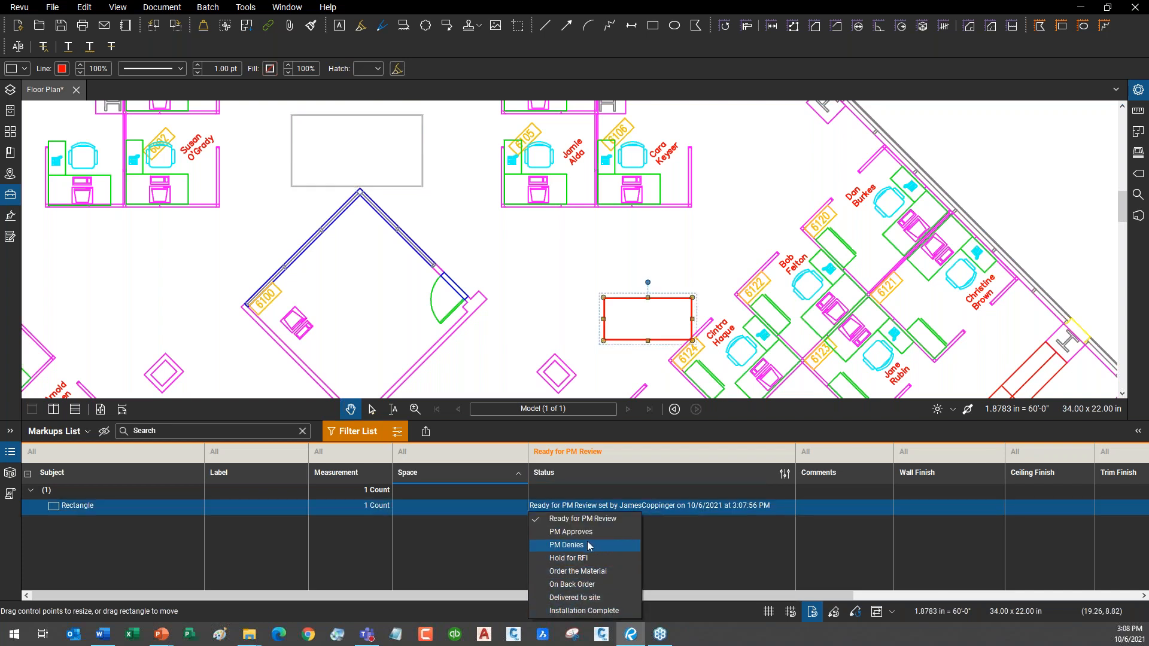
{"action": "left_click", "coordinate": [591, 545]}
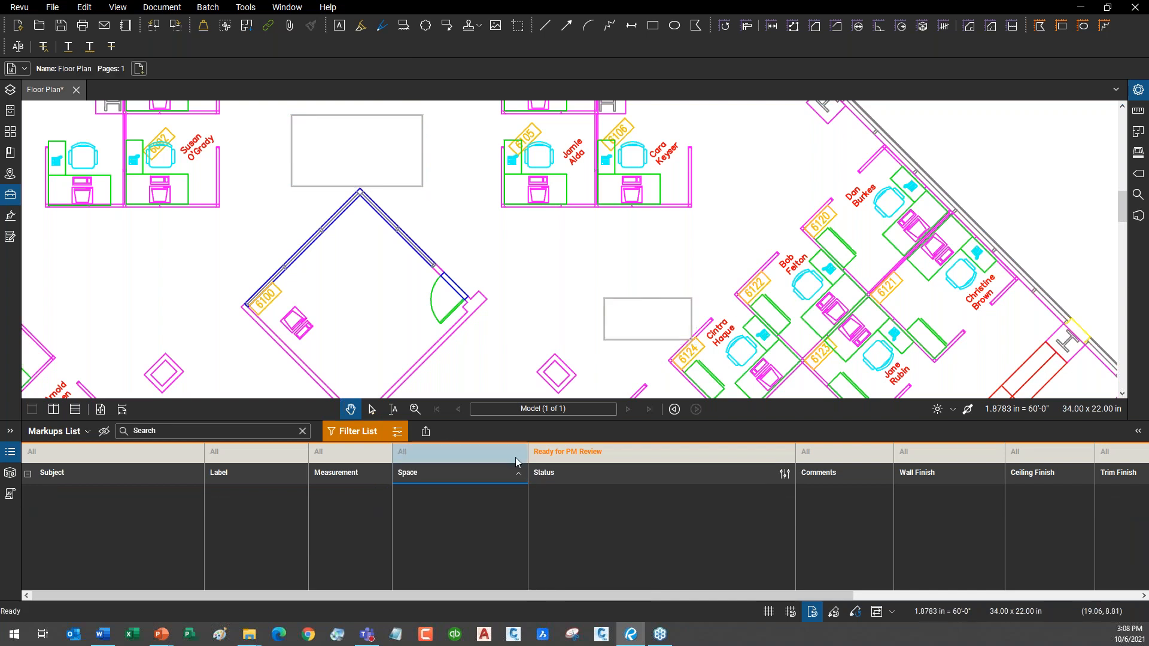
Reset the Status filter to All, hide the filter row, and pan back to the callout.
{"action": "left_click", "coordinate": [572, 454]}
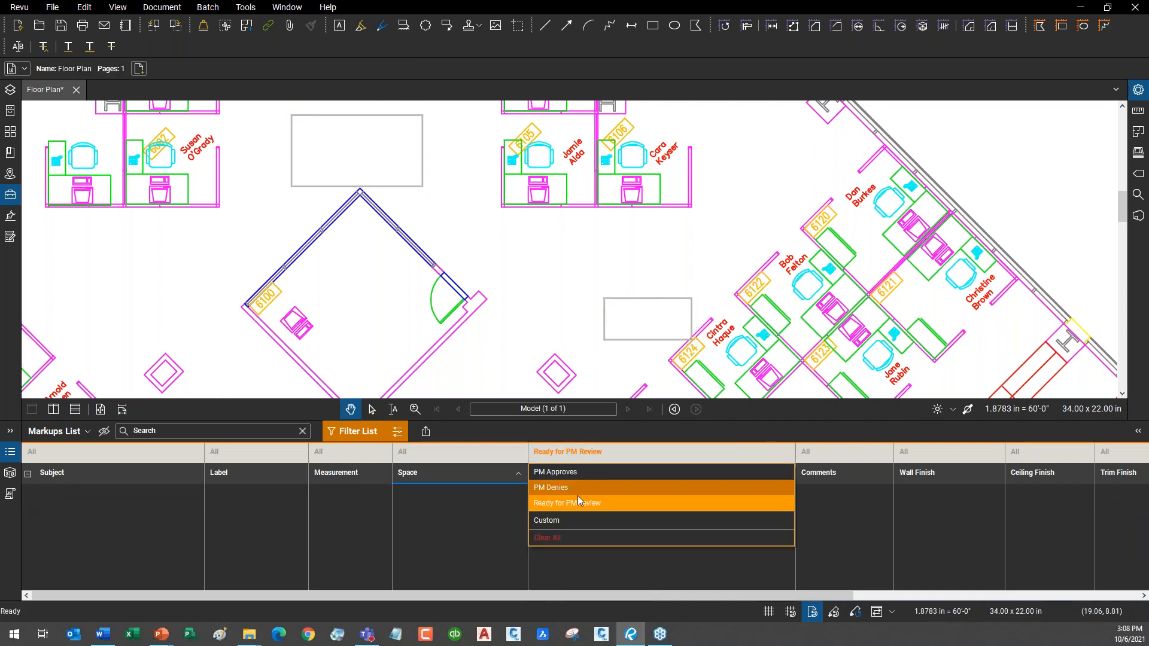
{"action": "left_click", "coordinate": [579, 540]}
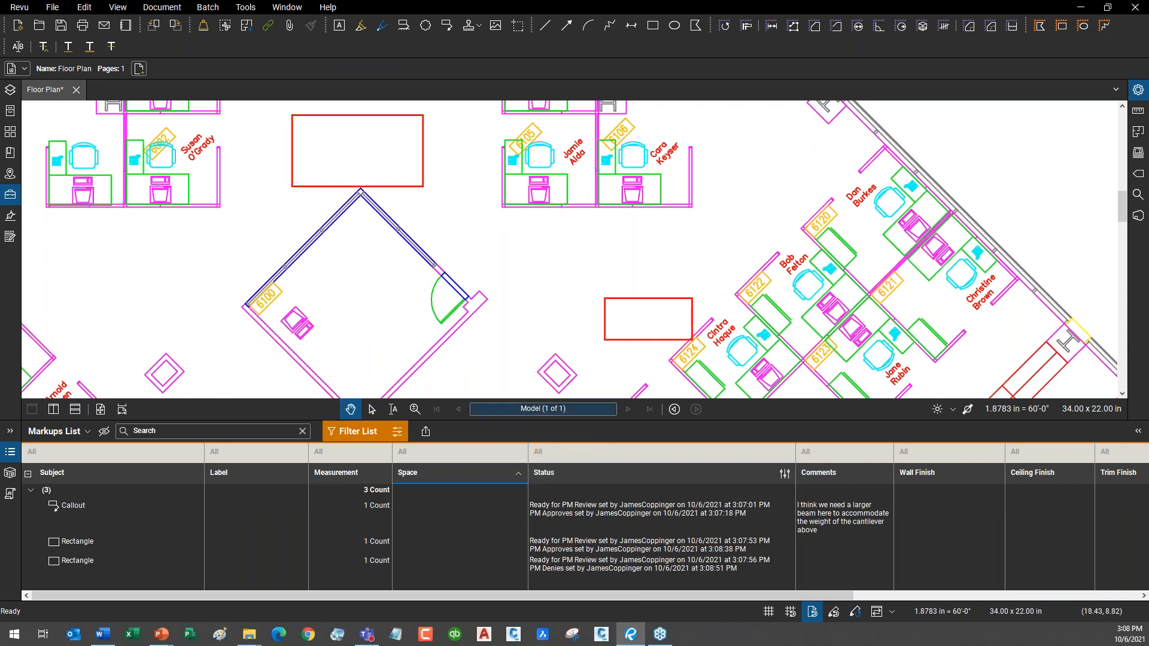
{"action": "left_click_drag", "start_coordinate": [598, 421], "coordinate": [598, 386]}
{"action": "scroll", "coordinate": [646, 274], "scroll_direction": "down", "scroll_amount": 3}
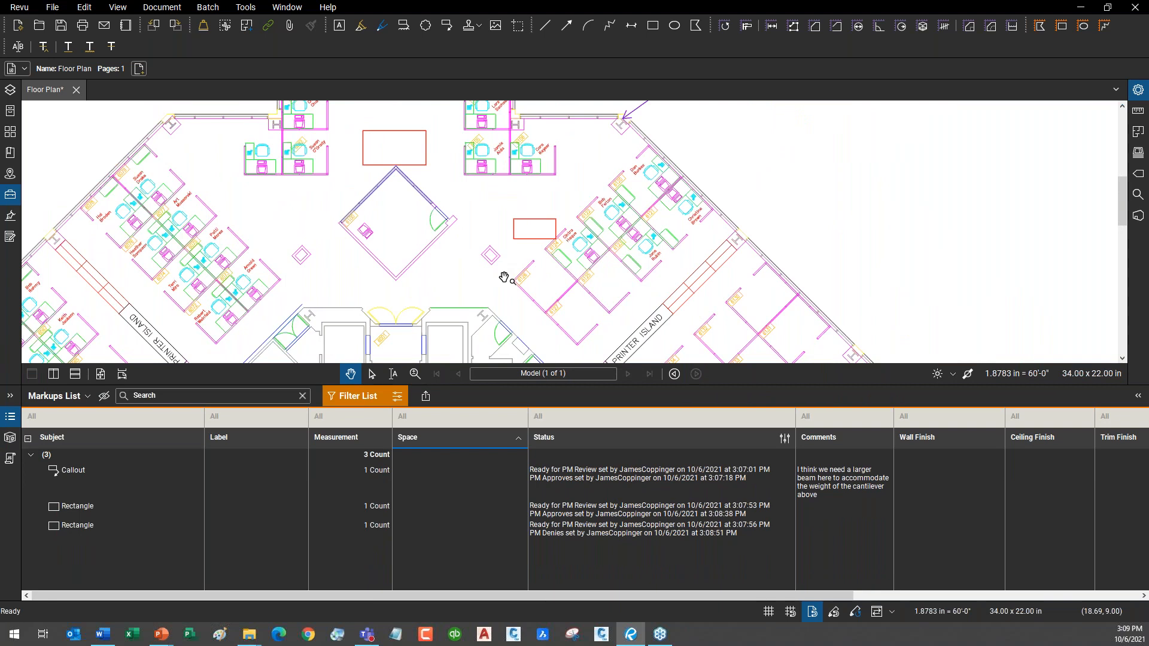
{"action": "left_click", "coordinate": [366, 400]}
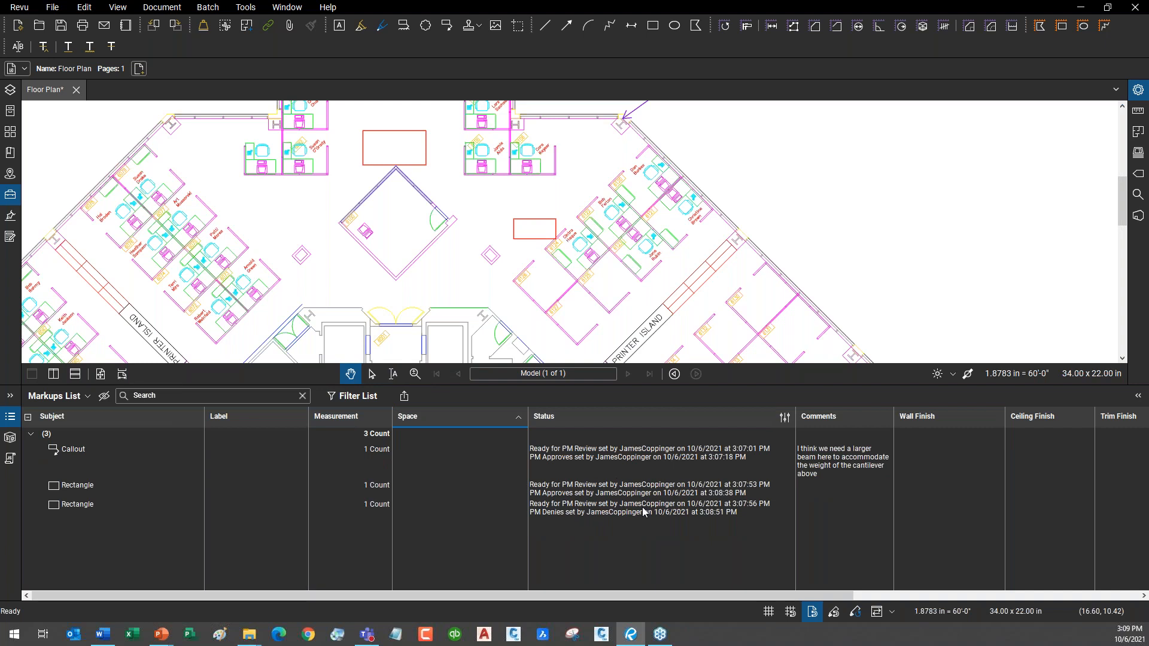
{"action": "left_click_drag", "start_coordinate": [396, 386], "coordinate": [405, 463]}
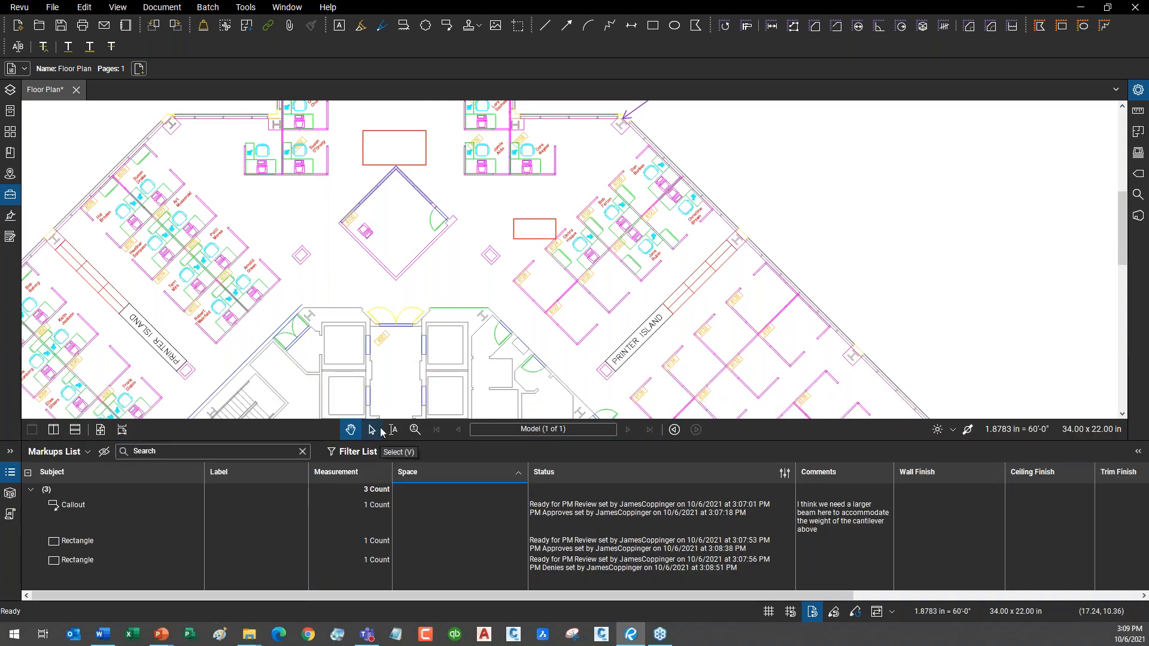
{"action": "left_click_drag", "start_coordinate": [610, 191], "coordinate": [533, 360]}
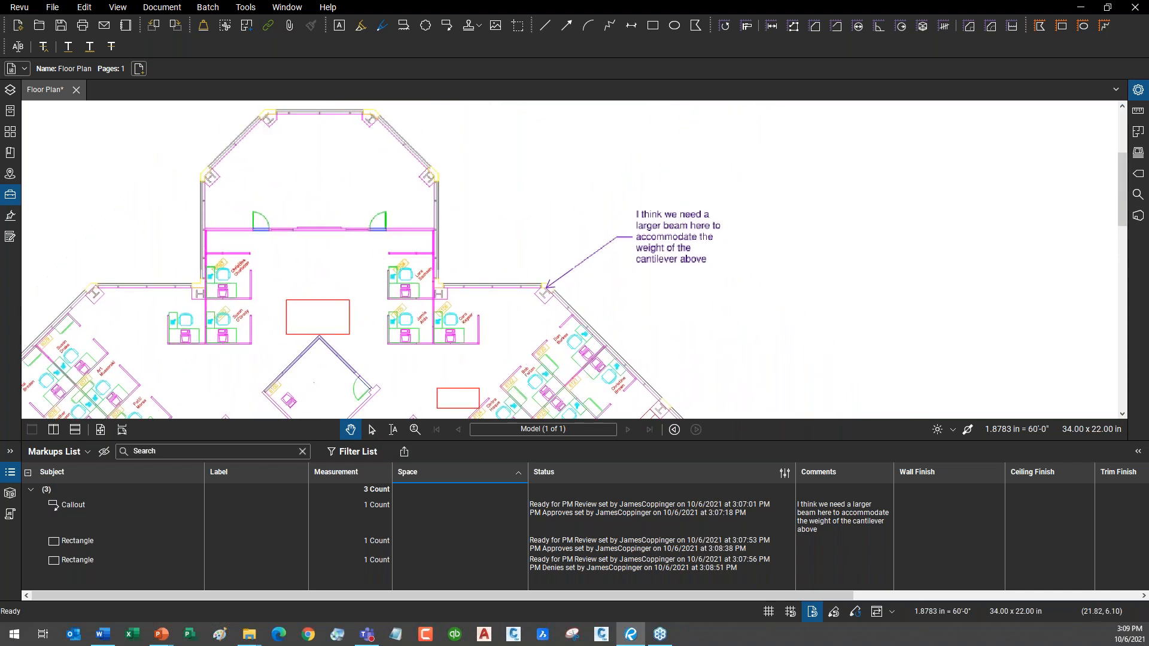
Reopen PRESENTATION EXAMPLE in Manage Status and give Hold for RFI an orange colour.
{"action": "left_click", "coordinate": [784, 473]}
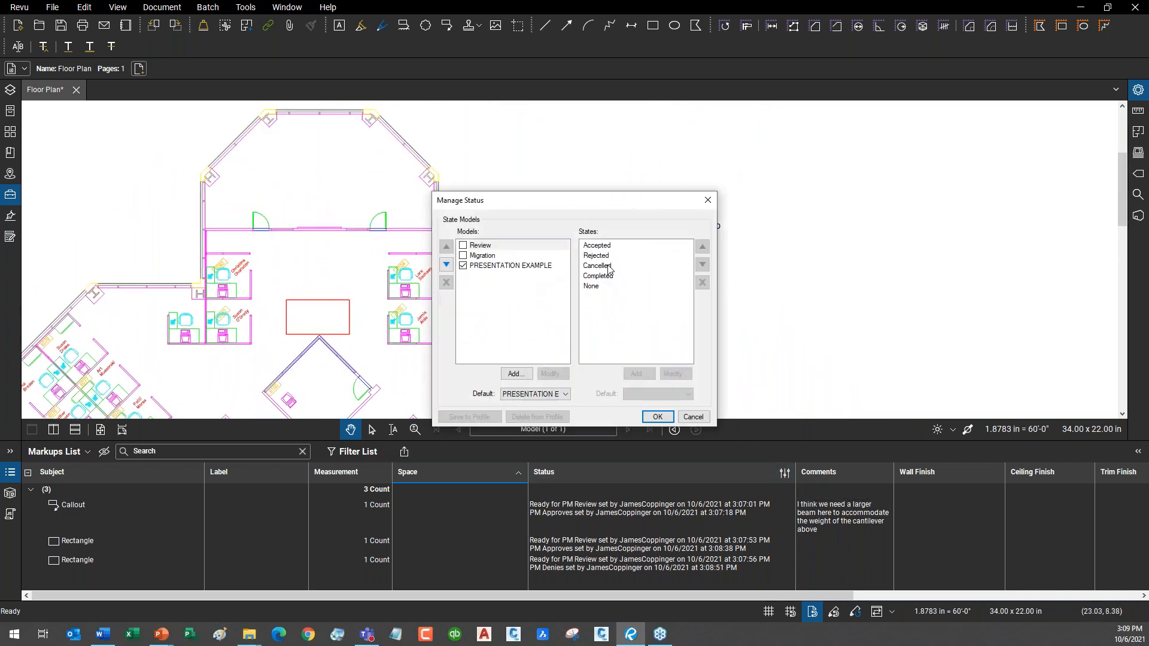
{"action": "left_click", "coordinate": [528, 267]}
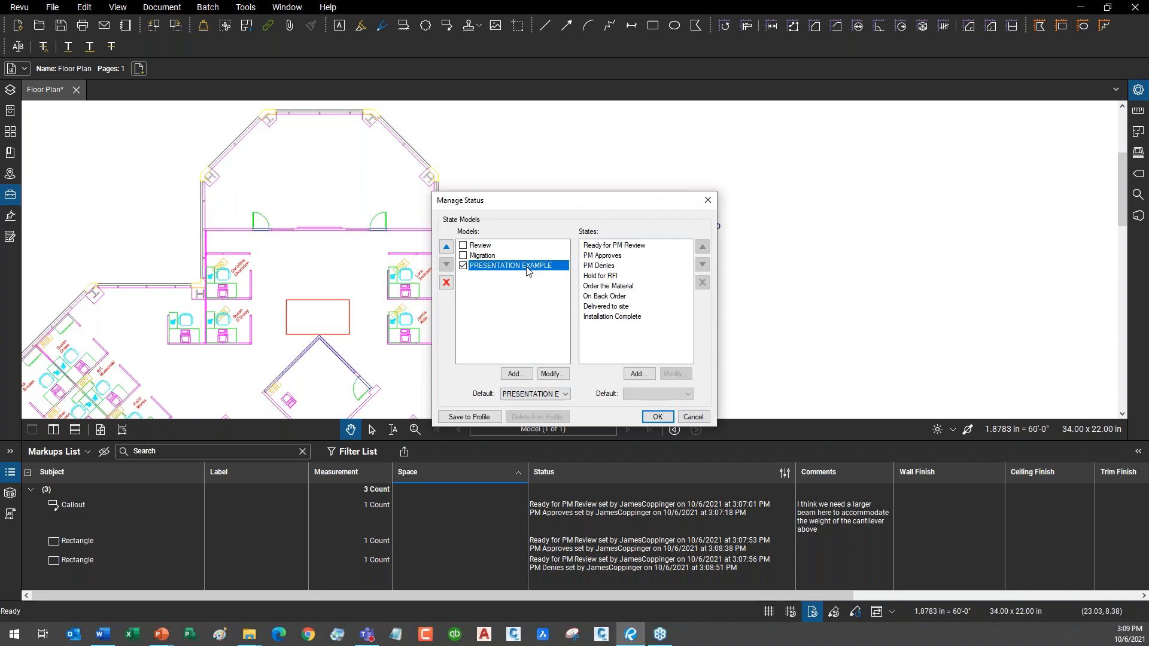
{"action": "double_click", "coordinate": [615, 276]}
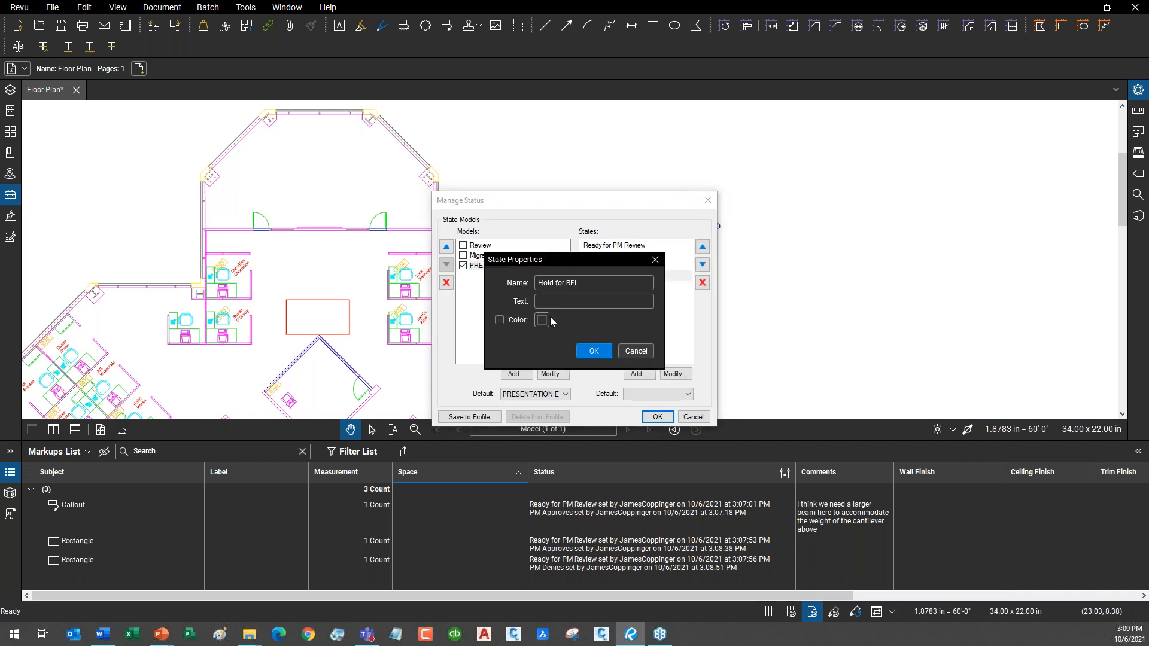
{"action": "left_click", "coordinate": [499, 320]}
{"action": "left_click", "coordinate": [541, 320]}
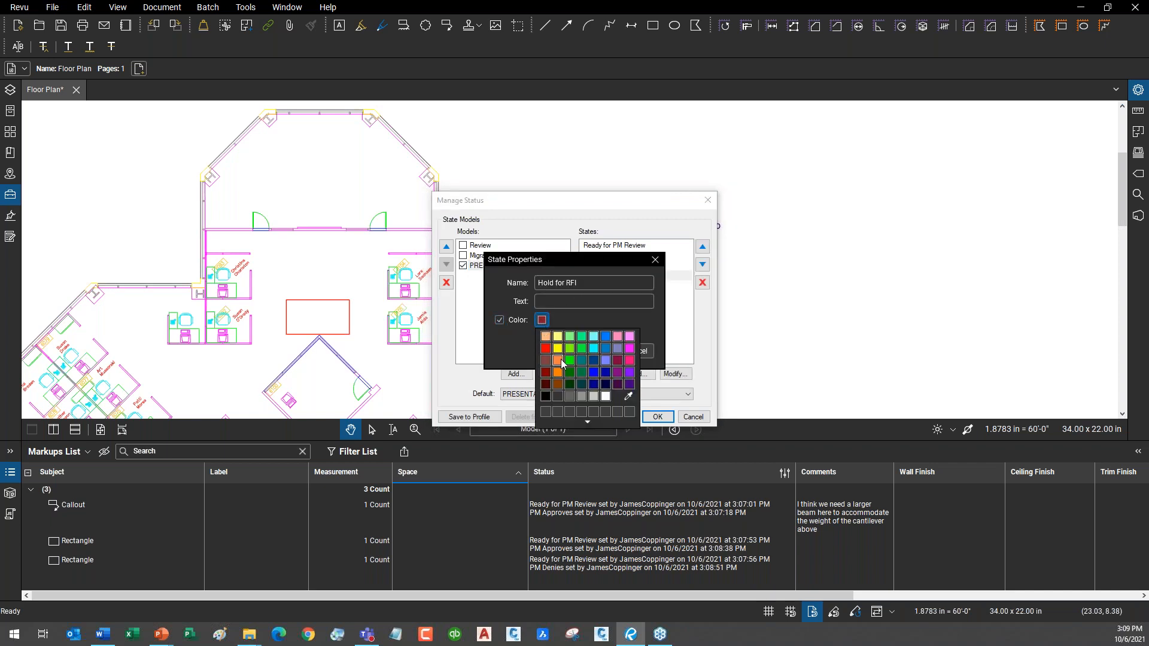
{"action": "left_click", "coordinate": [561, 363]}
{"action": "left_click", "coordinate": [602, 354]}
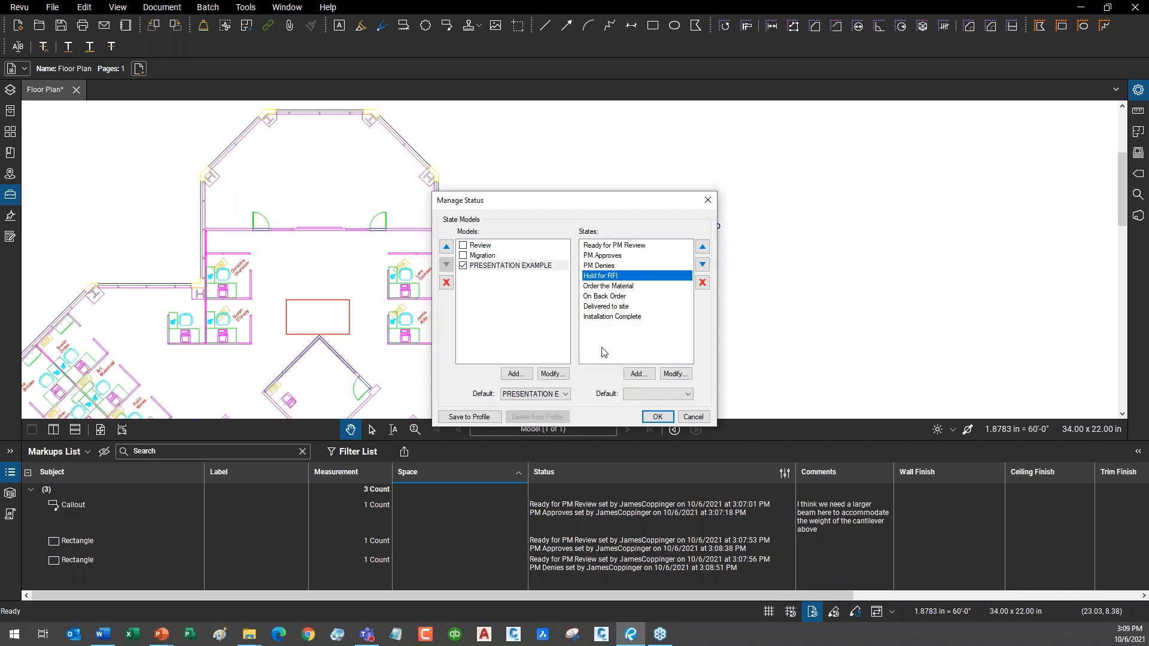
Colour Order the Material green and On Back Order purple.
{"action": "left_click", "coordinate": [621, 287]}
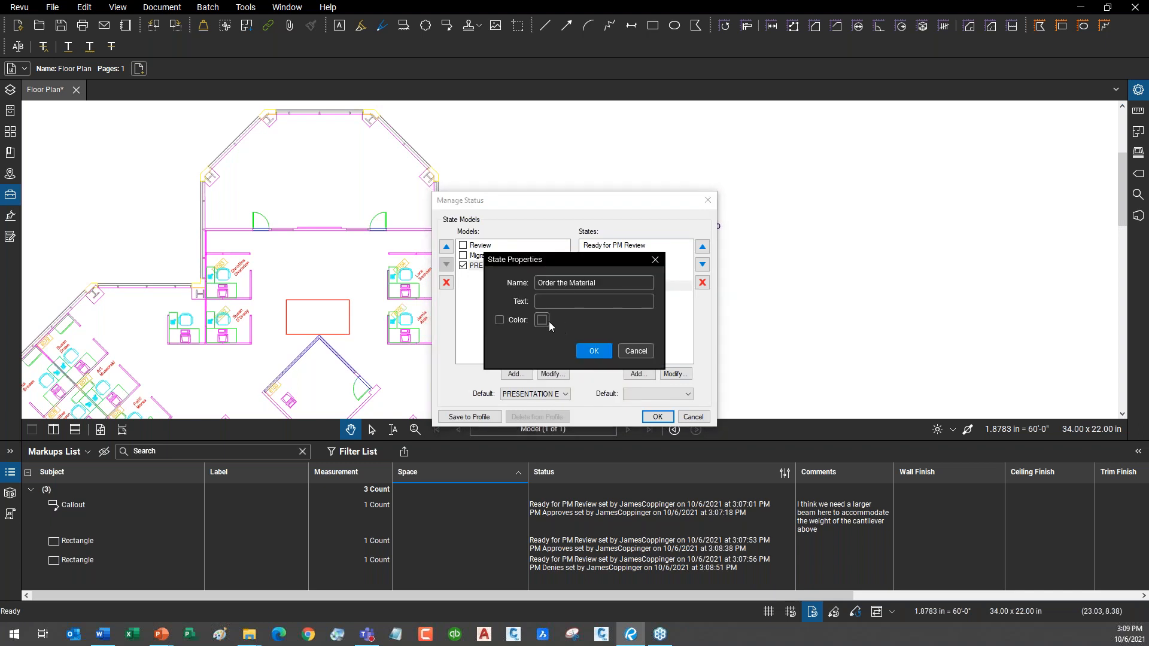
{"action": "left_click", "coordinate": [499, 321]}
{"action": "left_click", "coordinate": [542, 321]}
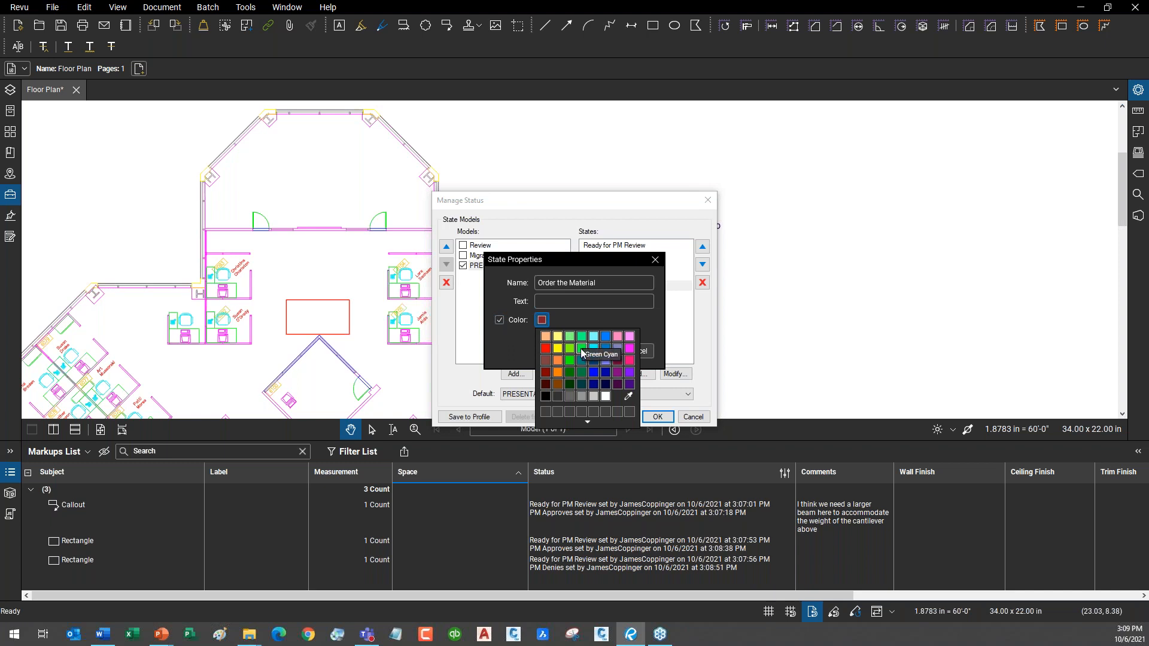
{"action": "left_click", "coordinate": [581, 349]}
{"action": "left_click", "coordinate": [593, 352]}
{"action": "double_click", "coordinate": [616, 293]}
{"action": "left_click", "coordinate": [500, 320]}
{"action": "left_click", "coordinate": [542, 322]}
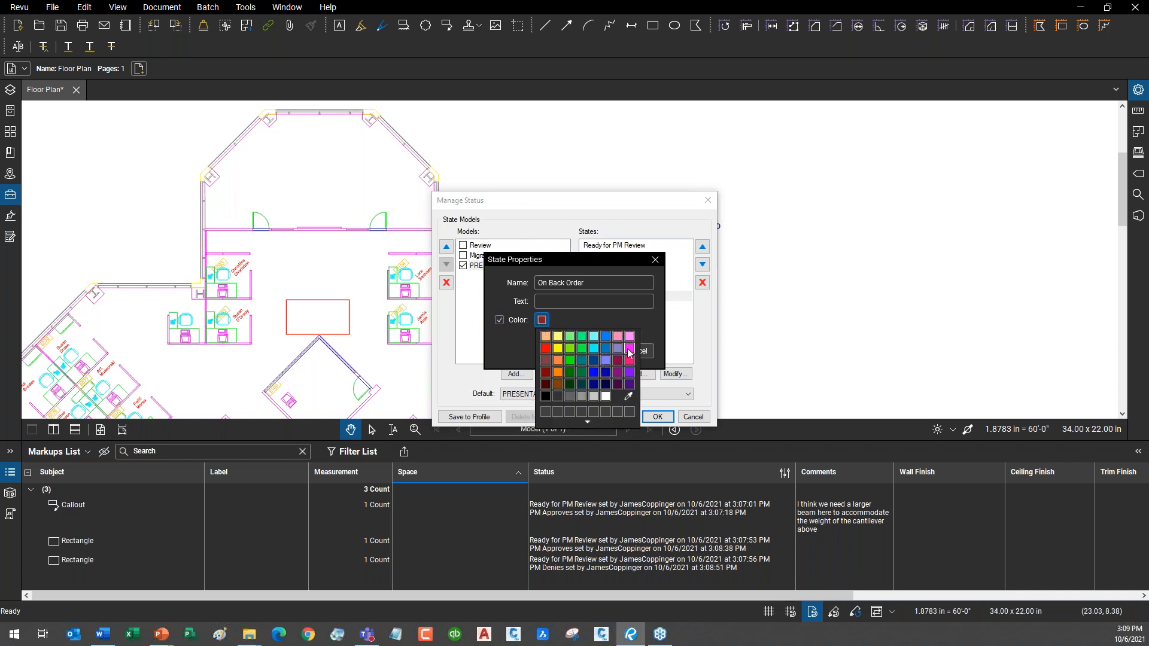
{"action": "left_click", "coordinate": [629, 373]}
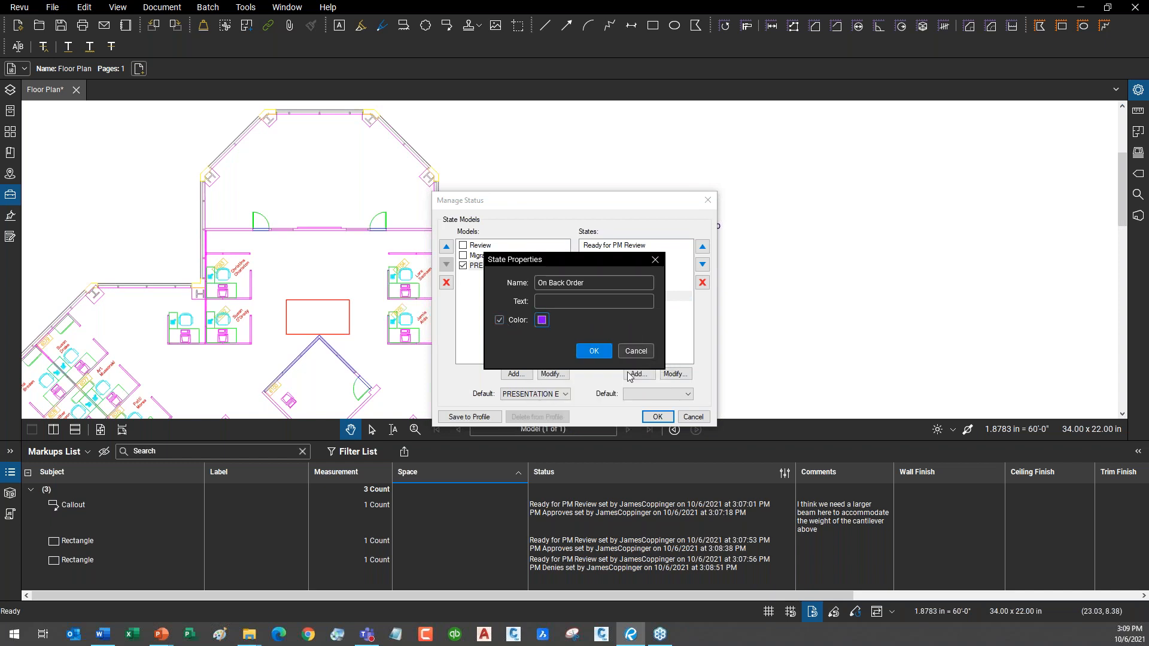
{"action": "left_click", "coordinate": [590, 351]}
Make Installation Complete light grey with text 'ALL DONE!' and save the status model.
{"action": "double_click", "coordinate": [622, 326]}
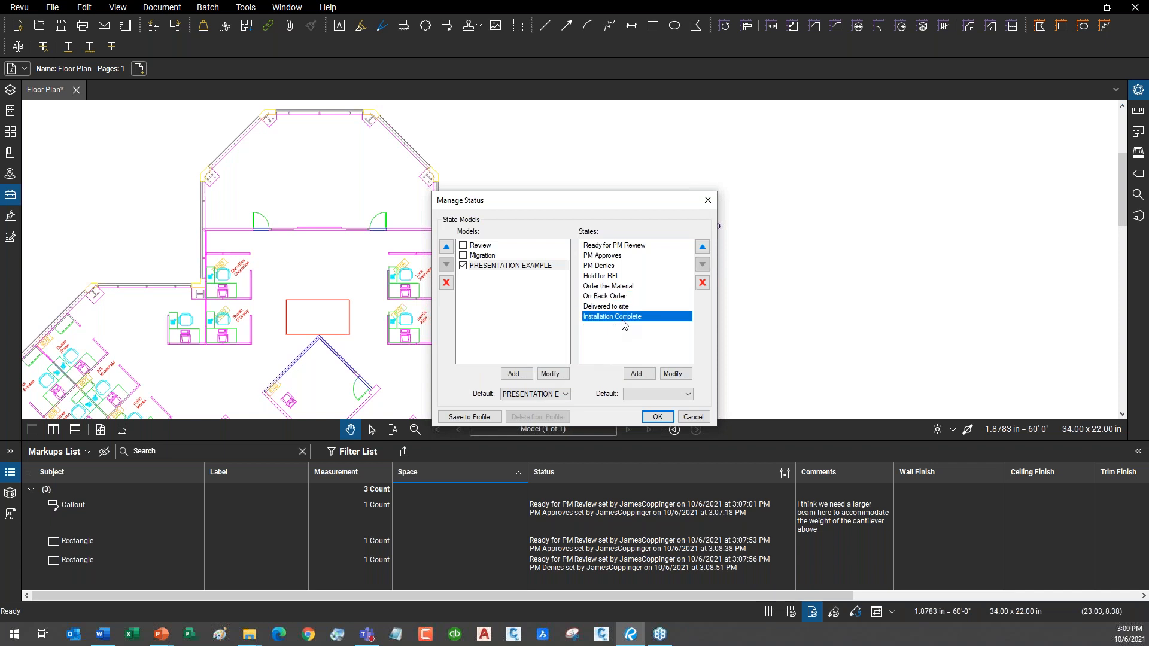
{"action": "left_click", "coordinate": [499, 321]}
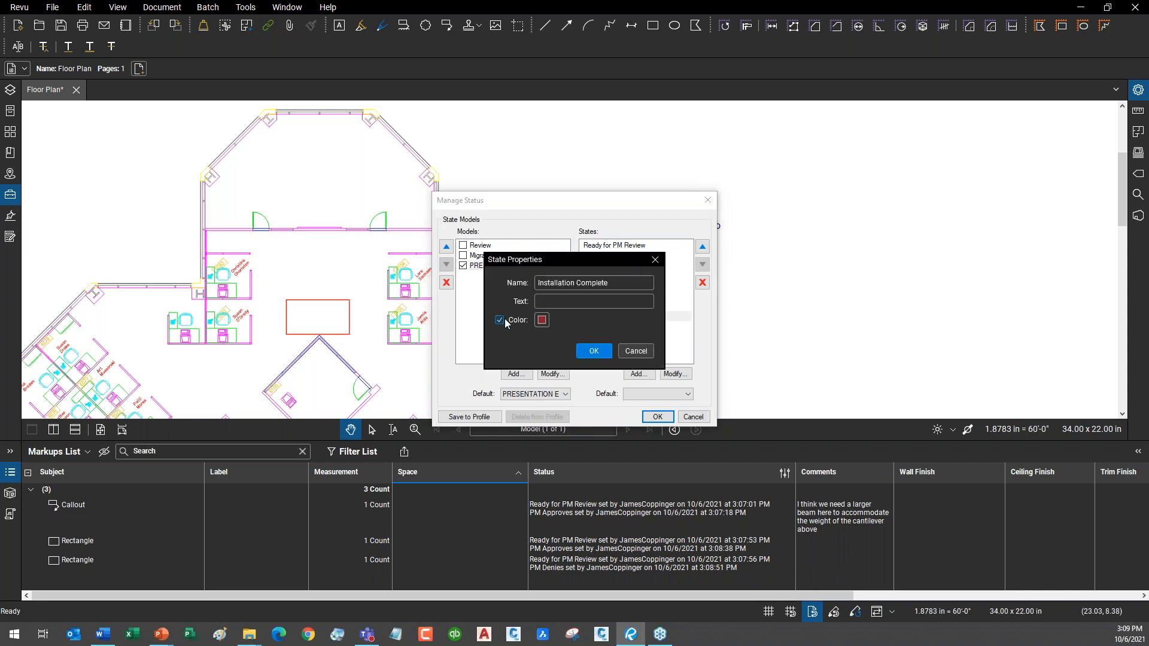
{"action": "left_click", "coordinate": [543, 320]}
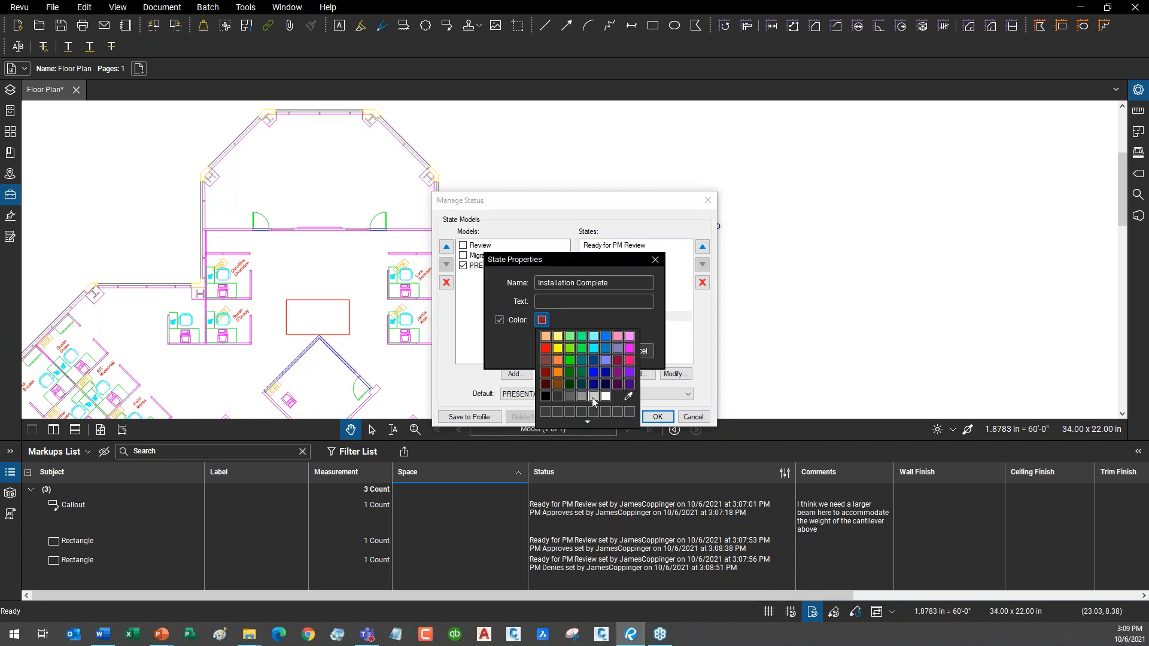
{"action": "left_click", "coordinate": [594, 397]}
{"action": "left_click", "coordinate": [595, 302]}
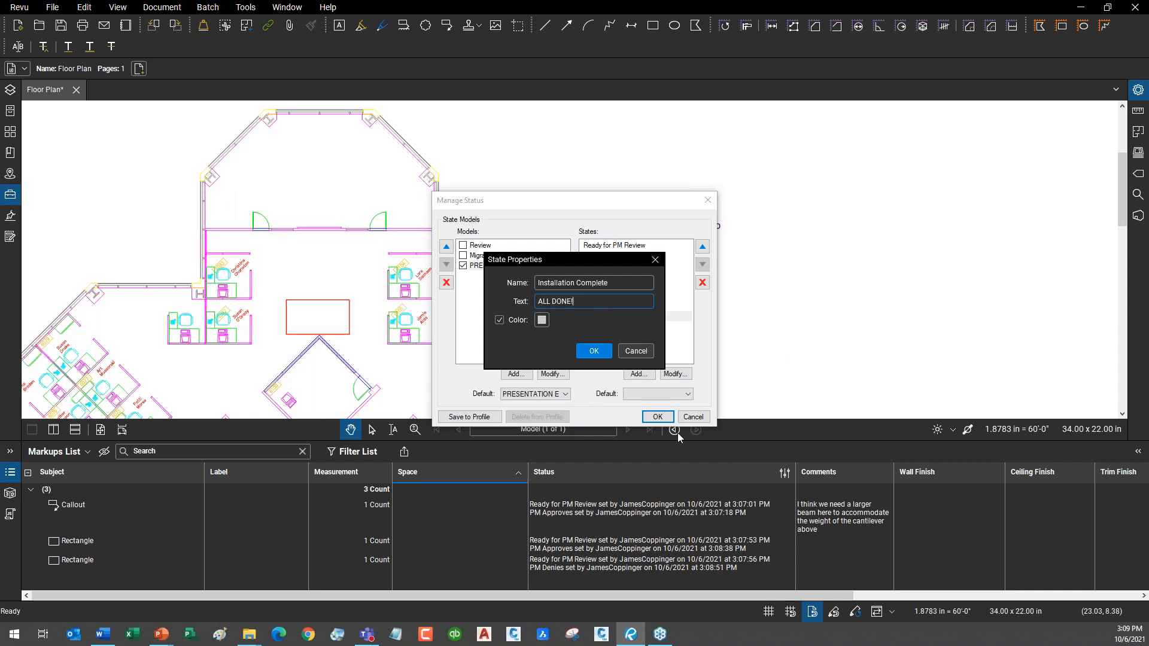
{"action": "left_click", "coordinate": [595, 358]}
{"action": "left_click", "coordinate": [657, 417]}
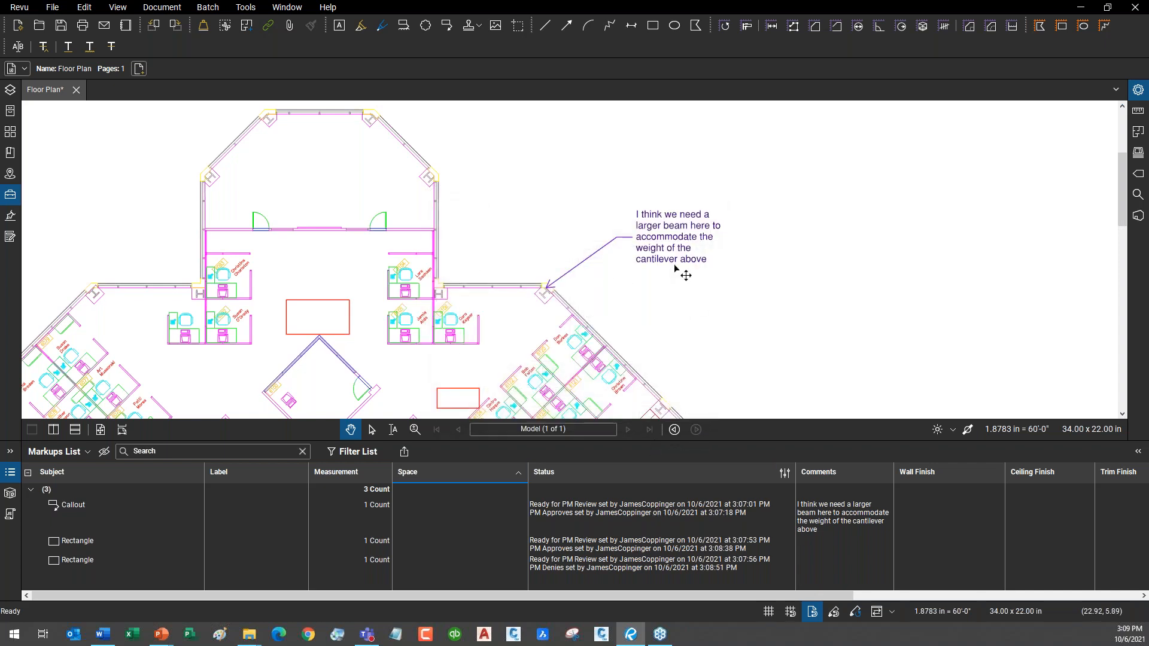
Set the beam callout's status to Order the Material, then On Back Order.
{"action": "left_click", "coordinate": [674, 264]}
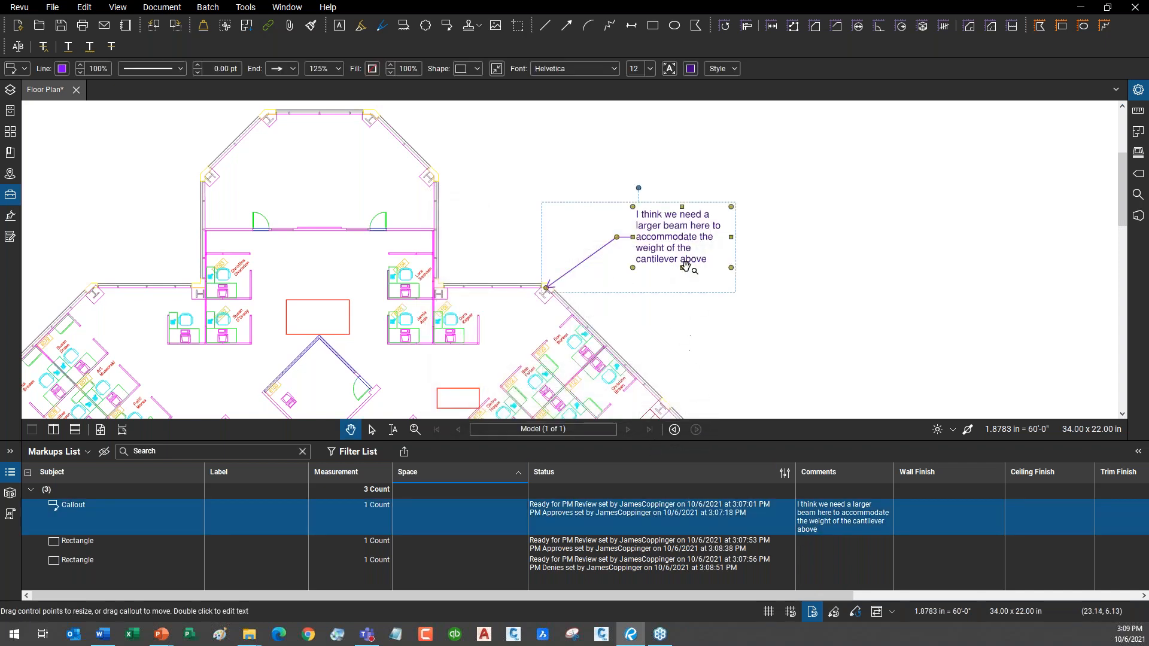
{"action": "scroll", "coordinate": [718, 245], "scroll_direction": "up", "scroll_amount": 3}
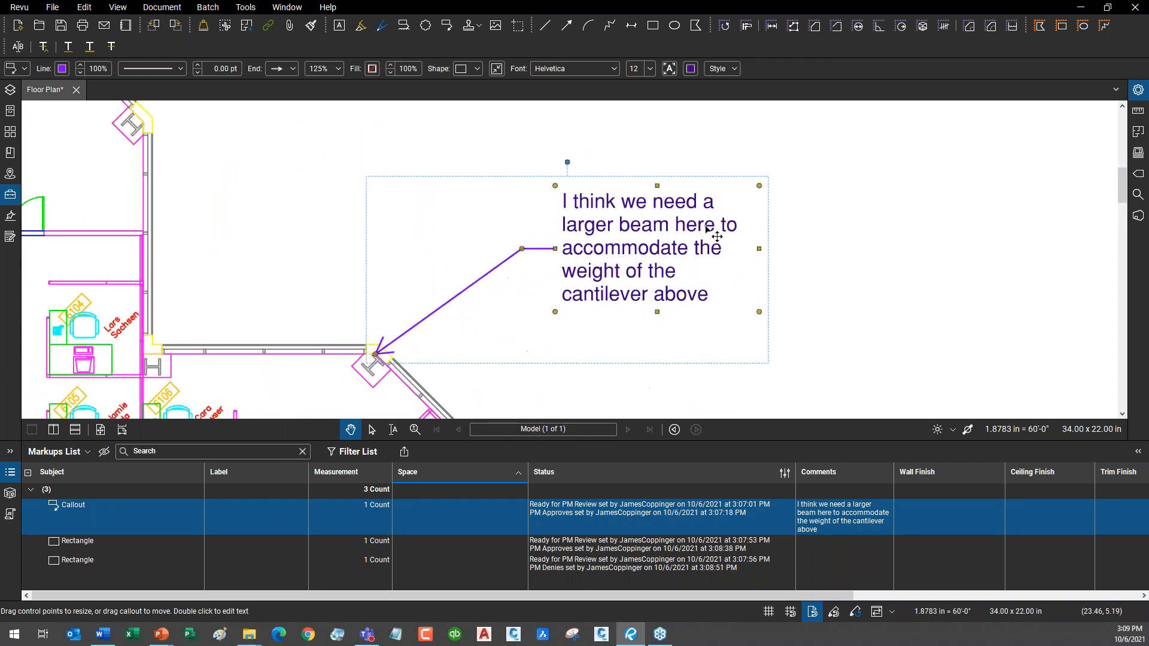
{"action": "right_click", "coordinate": [669, 252]}
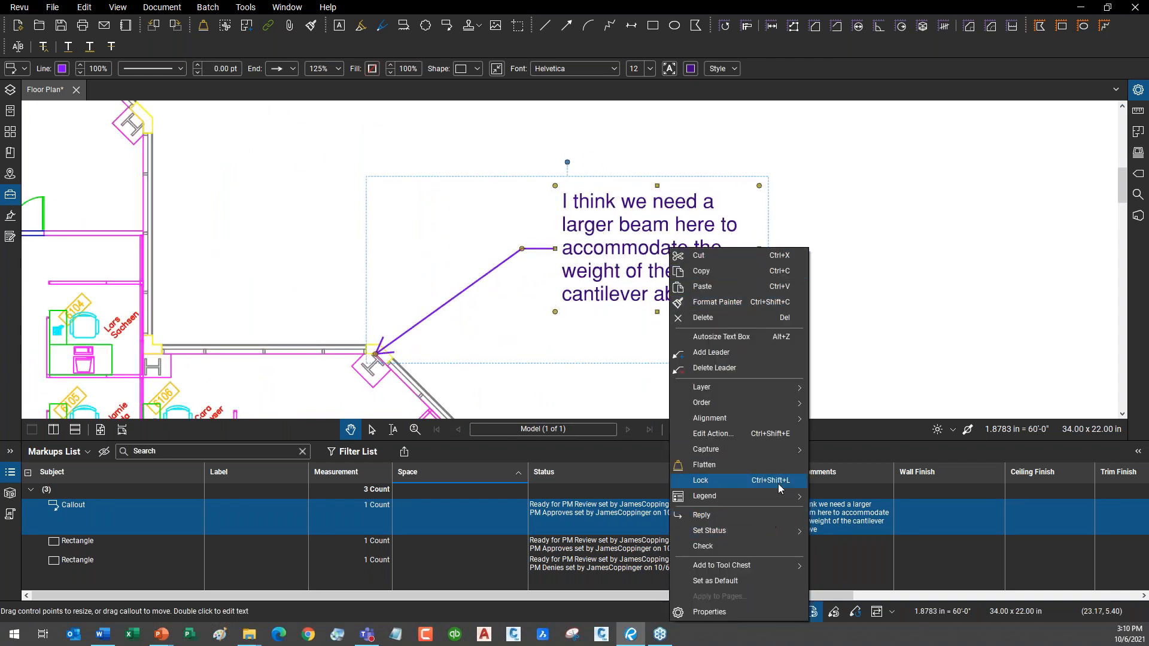
{"action": "mouse_move", "coordinate": [753, 532]}
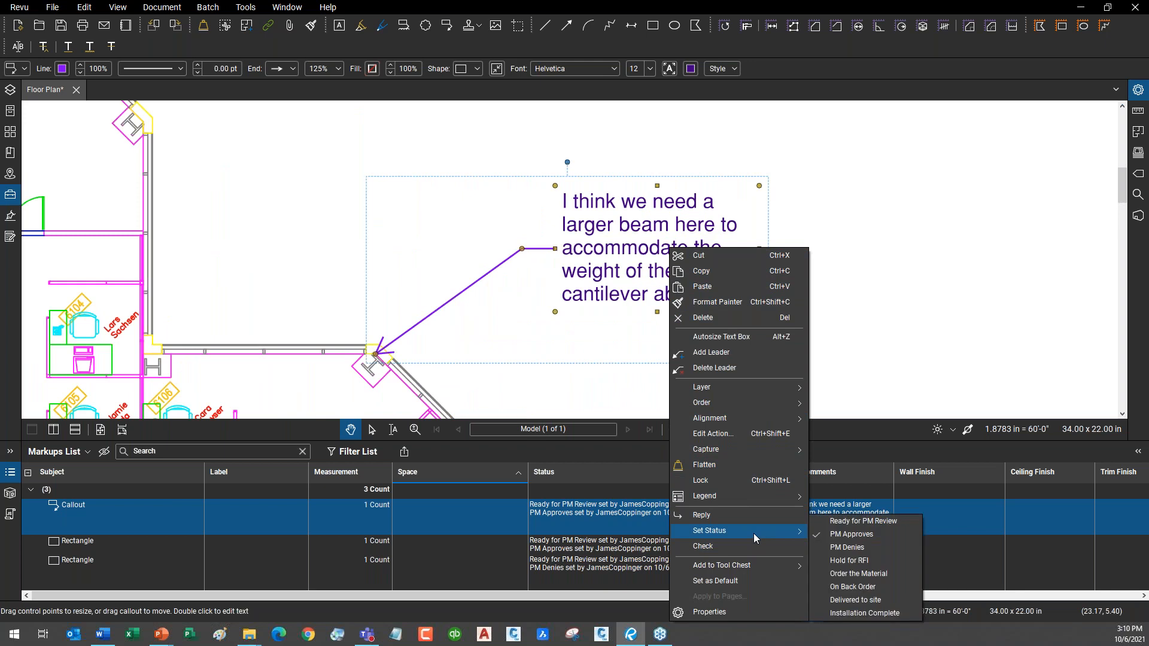
{"action": "left_click", "coordinate": [874, 576]}
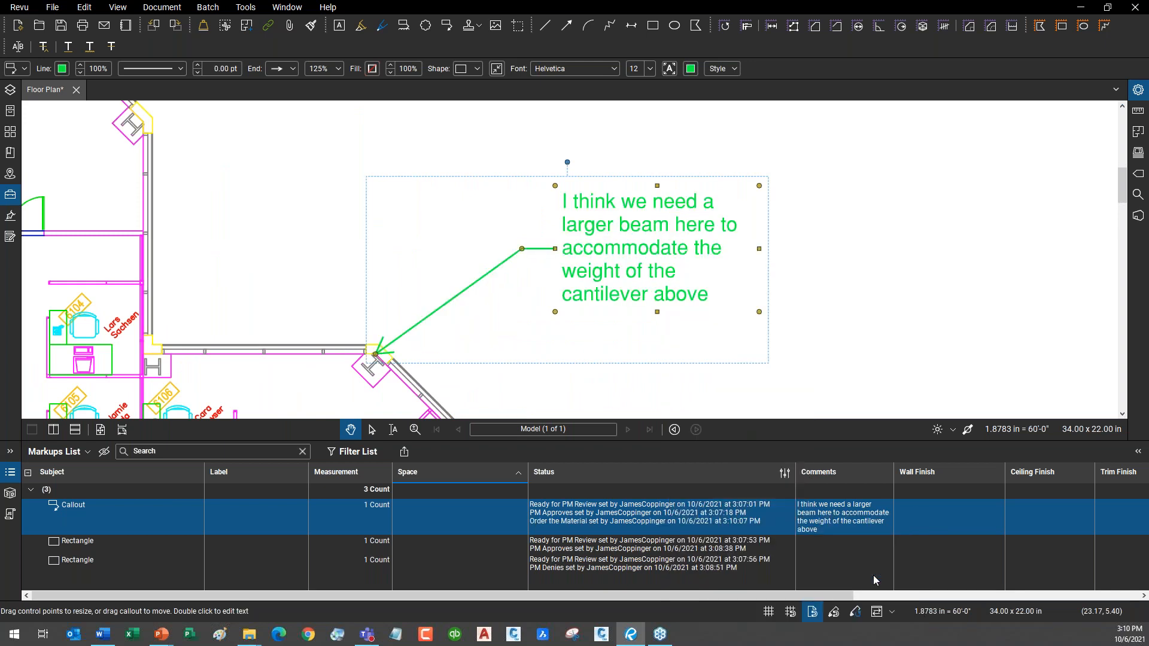
{"action": "right_click", "coordinate": [675, 301]}
{"action": "mouse_move", "coordinate": [791, 531]}
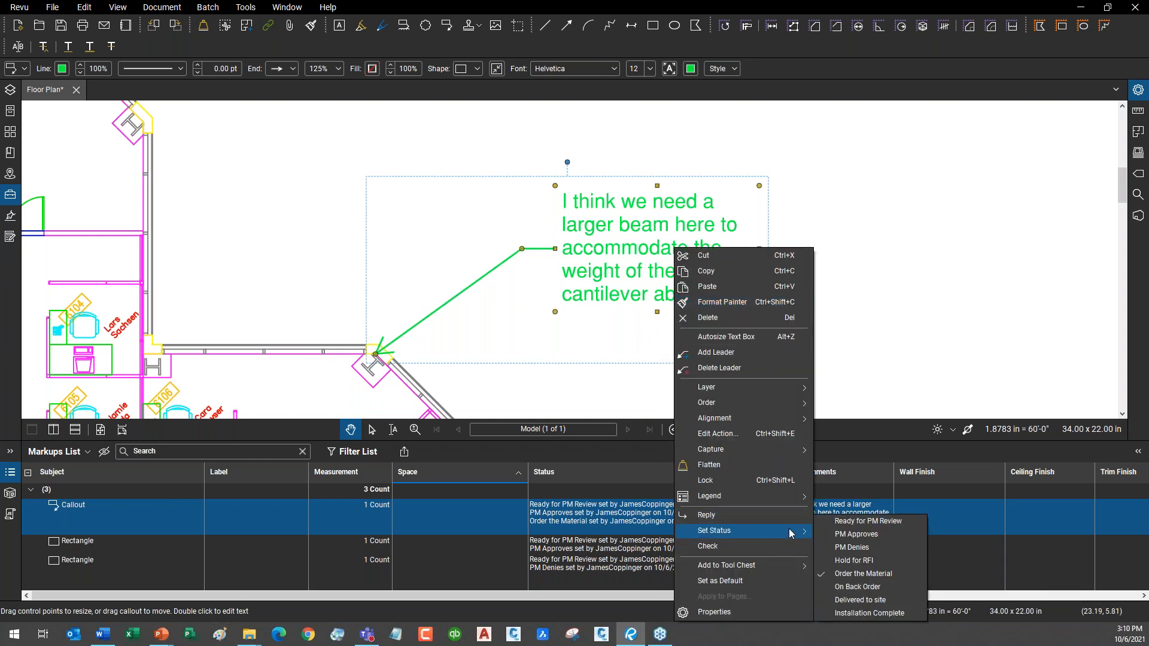
{"action": "left_click", "coordinate": [890, 588]}
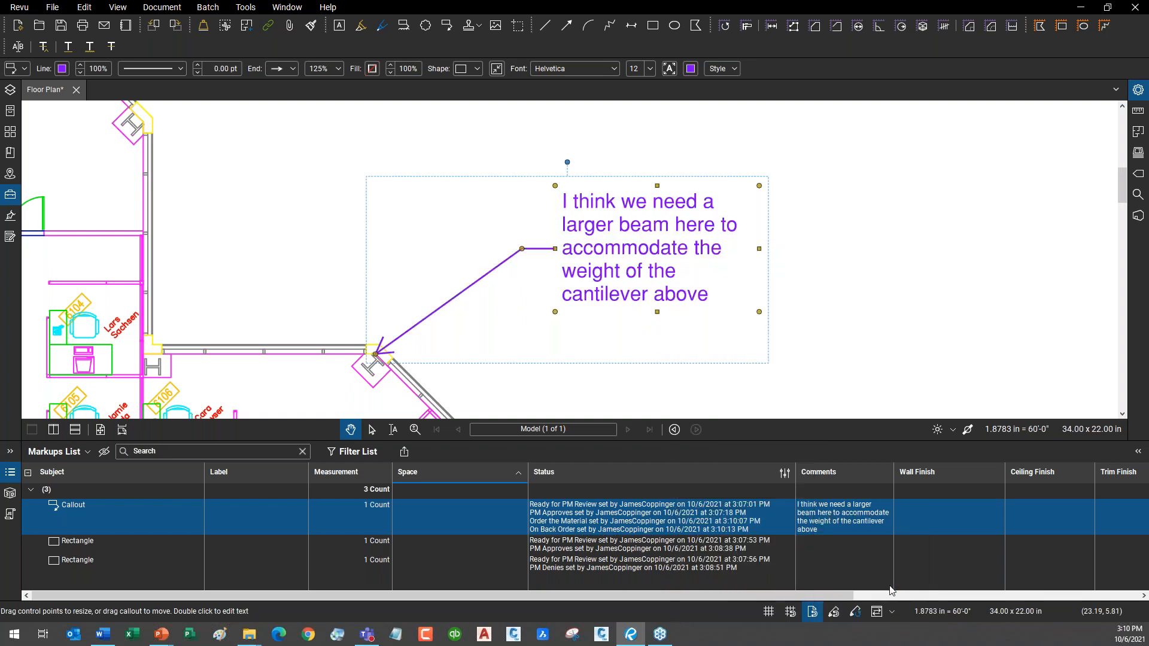
Advance the callout's status to Delivered to site, then Installation Complete.
{"action": "right_click", "coordinate": [661, 298]}
{"action": "mouse_move", "coordinate": [763, 530]}
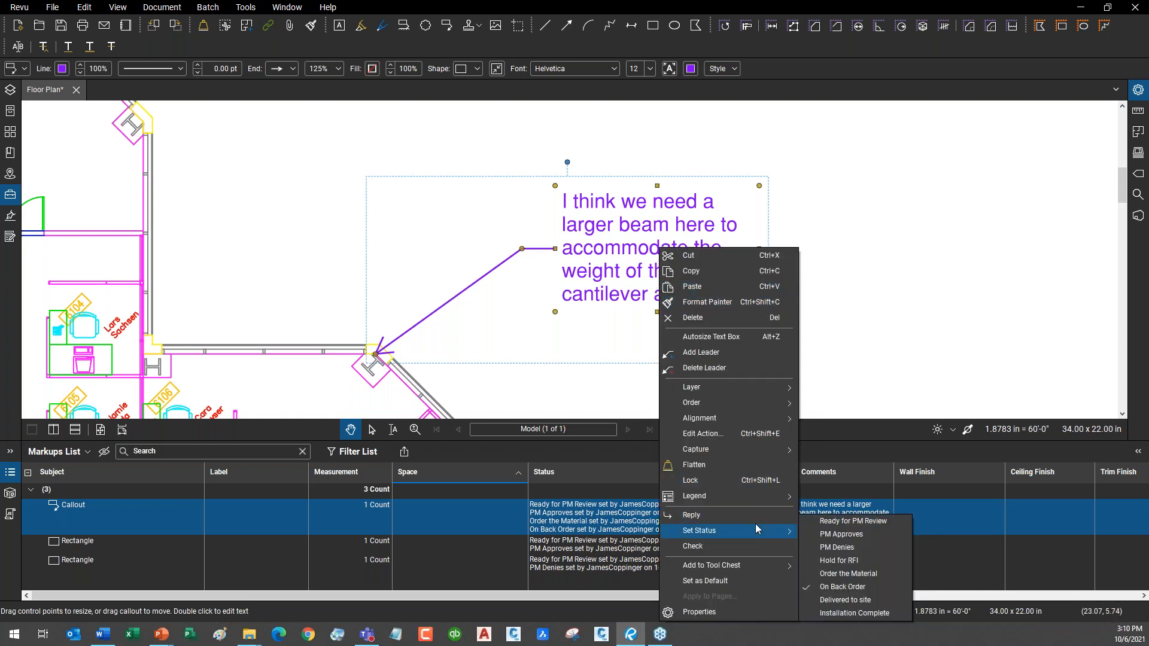
{"action": "left_click", "coordinate": [850, 602]}
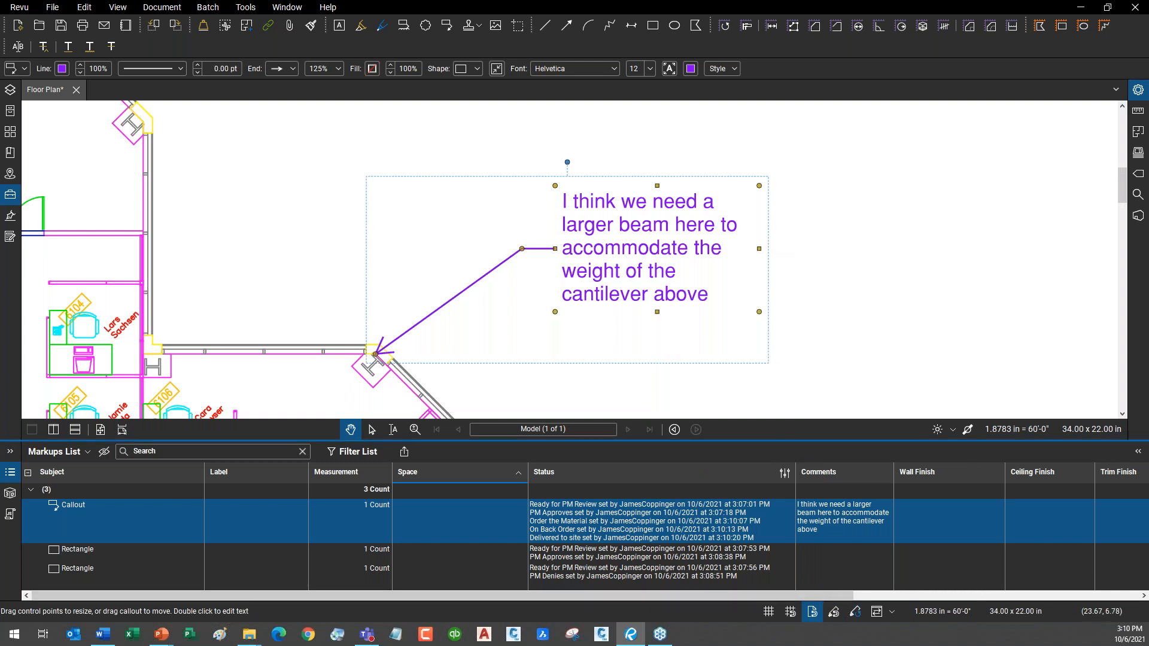
{"action": "left_click_drag", "start_coordinate": [690, 290], "coordinate": [626, 241]}
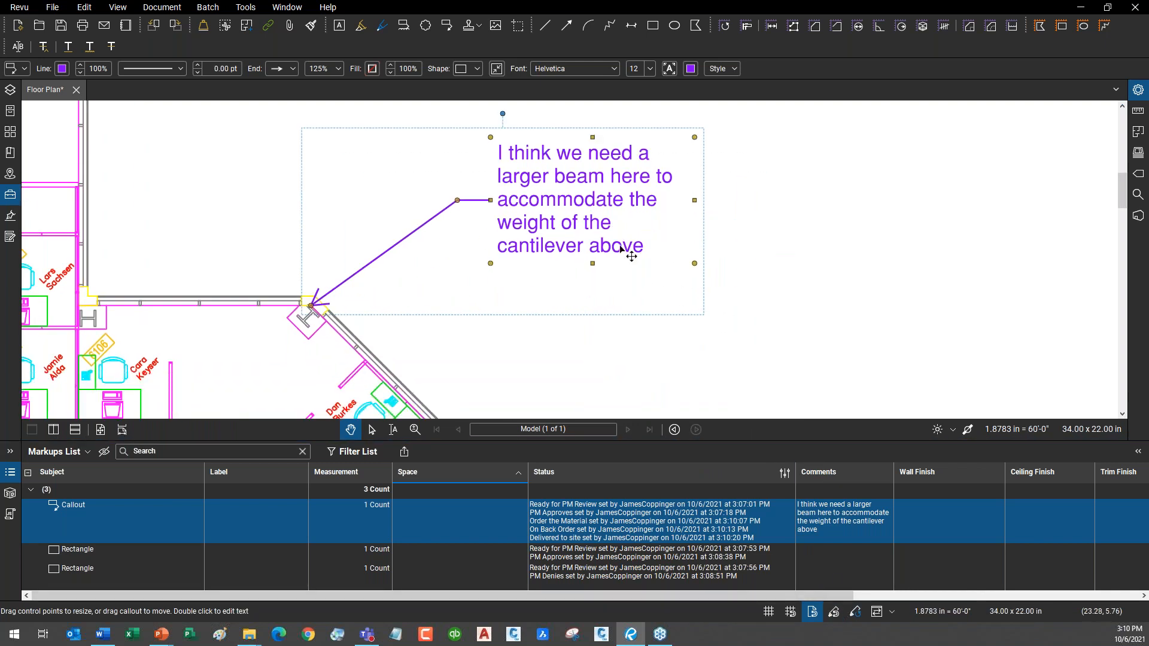
{"action": "right_click", "coordinate": [620, 247]}
{"action": "mouse_move", "coordinate": [723, 536]}
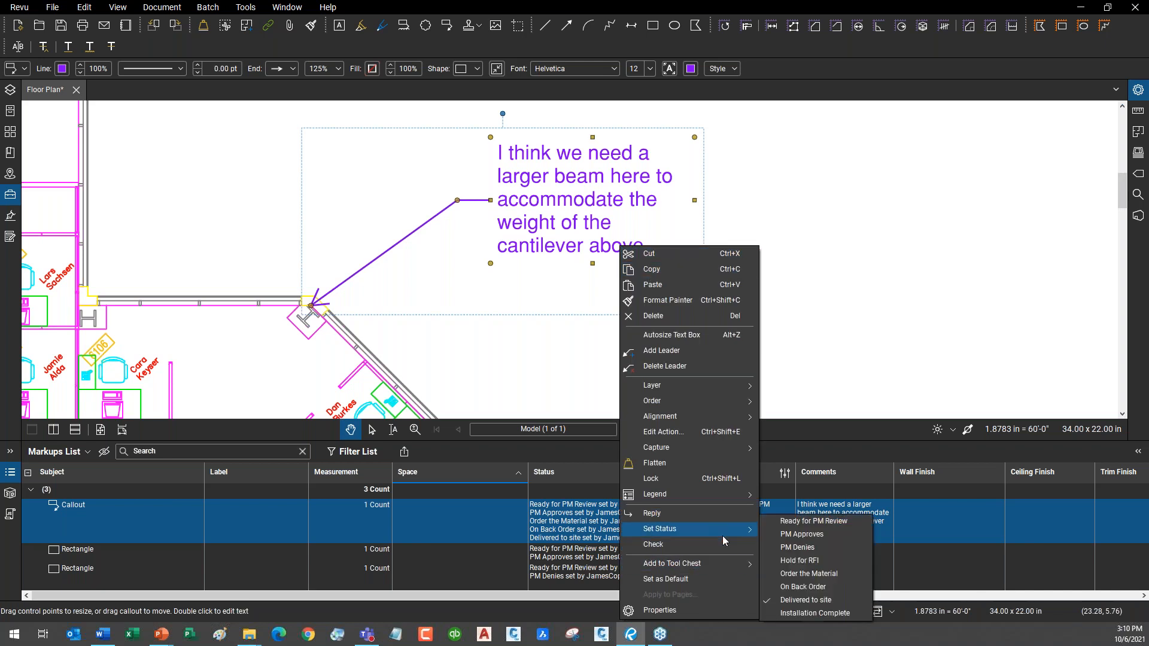
{"action": "left_click", "coordinate": [831, 613]}
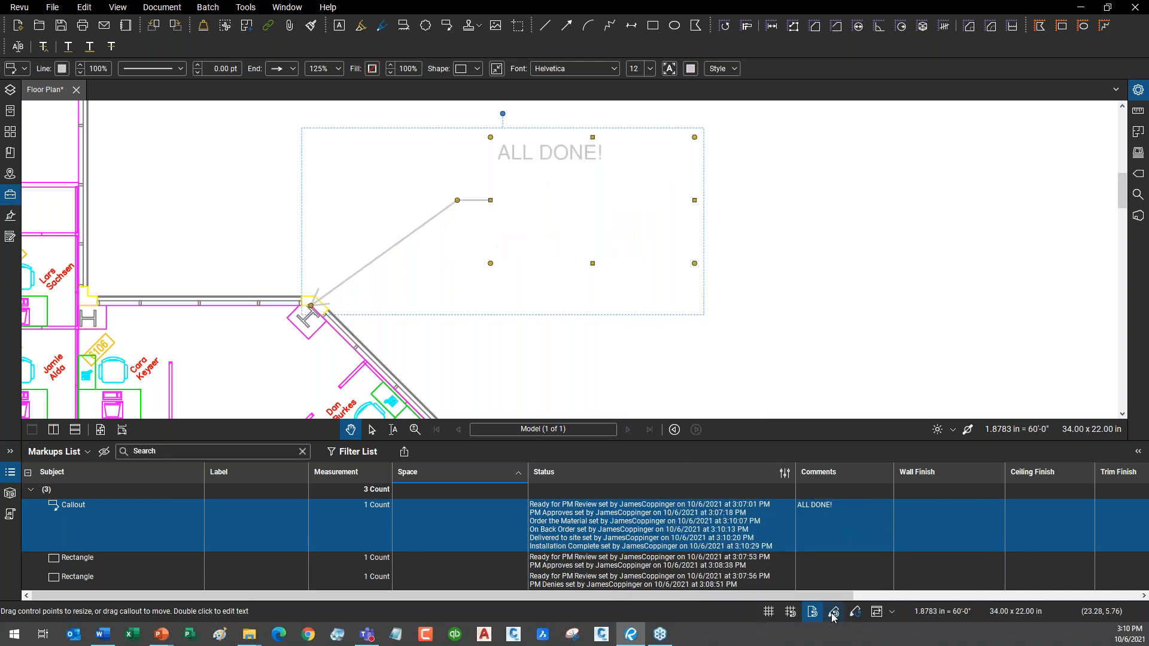
Deselect the callout and zoom out to show more of the floor plan.
{"action": "left_click", "coordinate": [753, 310]}
{"action": "scroll", "coordinate": [513, 151], "scroll_direction": "up", "scroll_amount": 2}
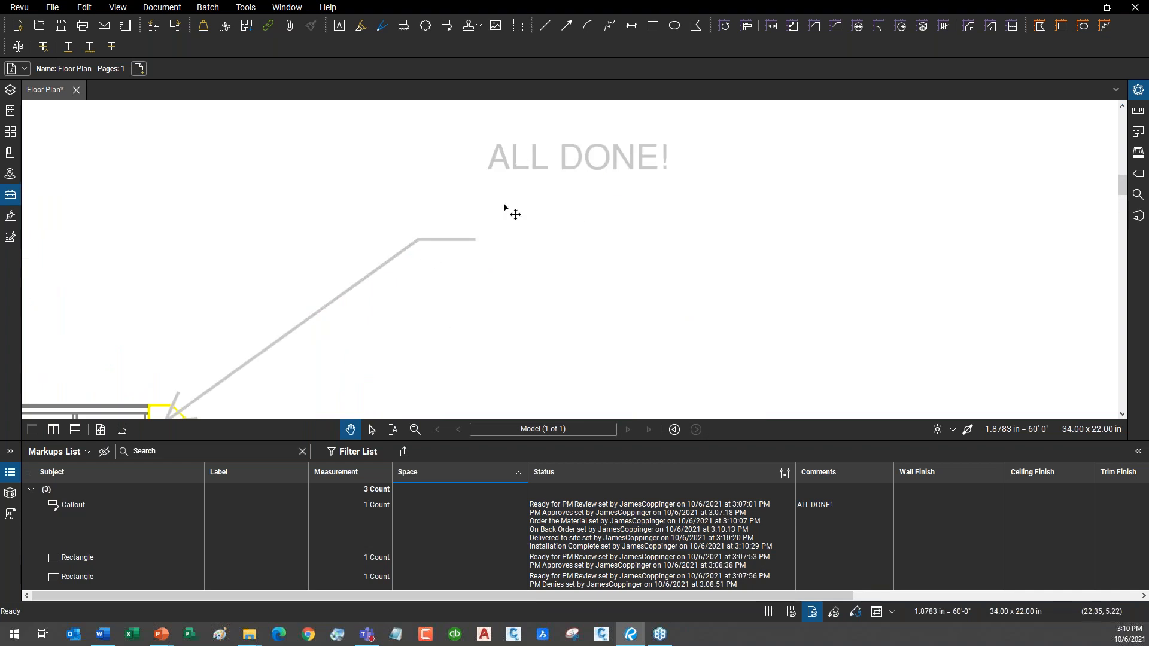
{"action": "scroll", "coordinate": [547, 258], "scroll_direction": "down", "scroll_amount": 2}
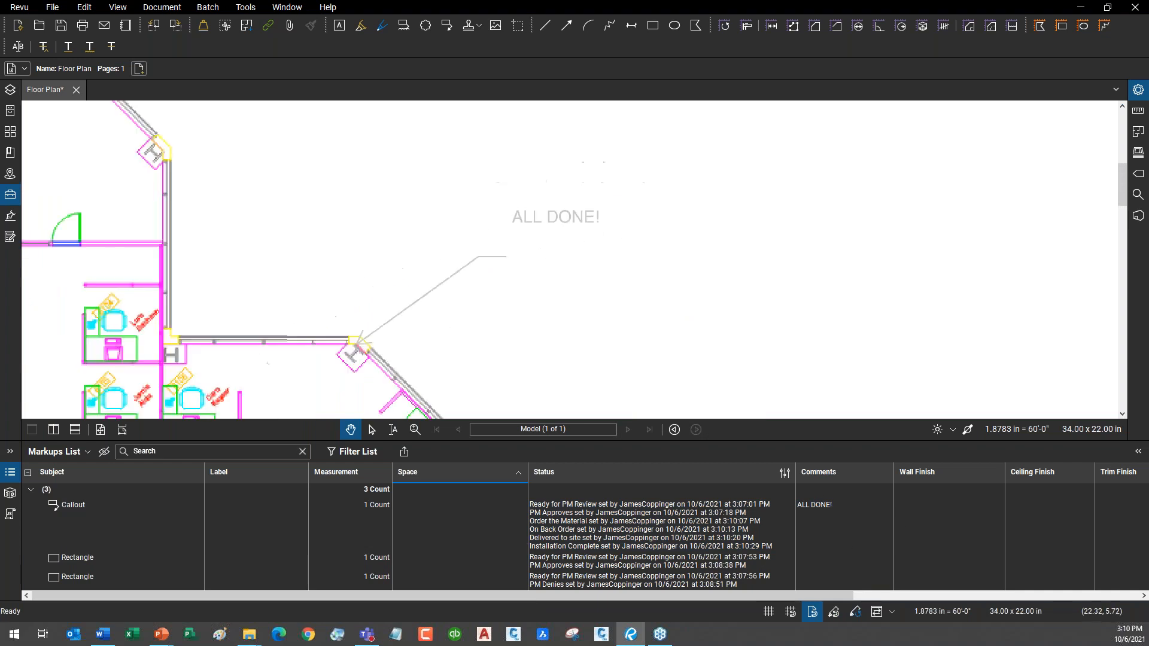
{"action": "scroll", "coordinate": [630, 336], "scroll_direction": "down", "scroll_amount": 2}
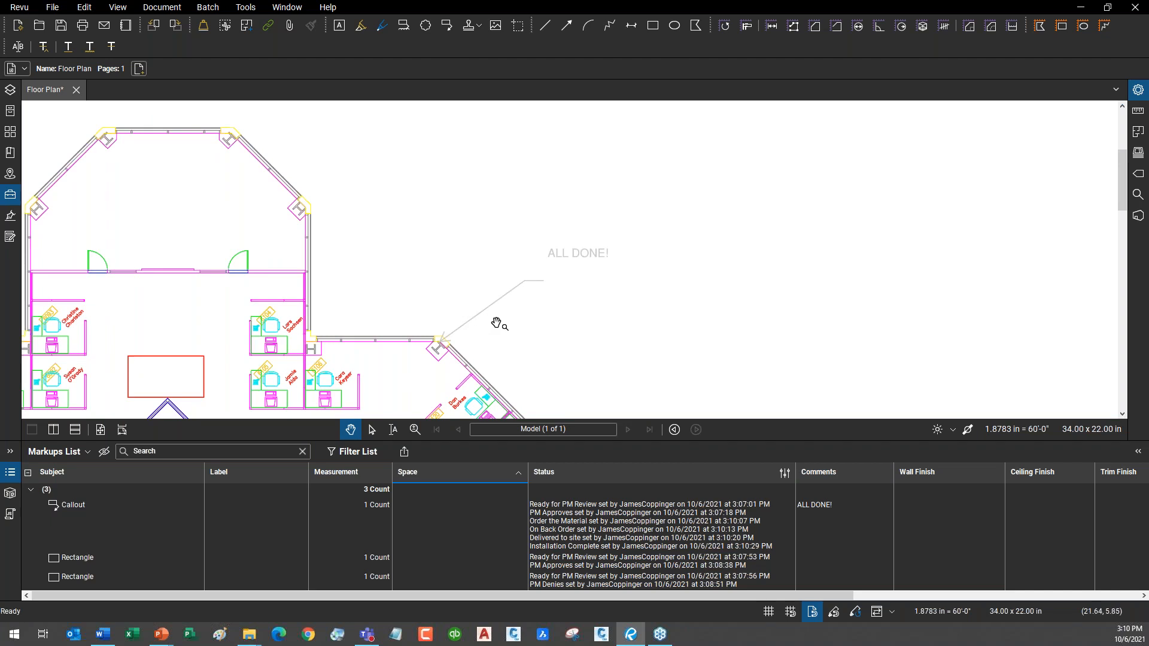
{"action": "scroll", "coordinate": [477, 333], "scroll_direction": "down", "scroll_amount": 2}
{"action": "left_click_drag", "start_coordinate": [477, 337], "coordinate": [569, 195]}
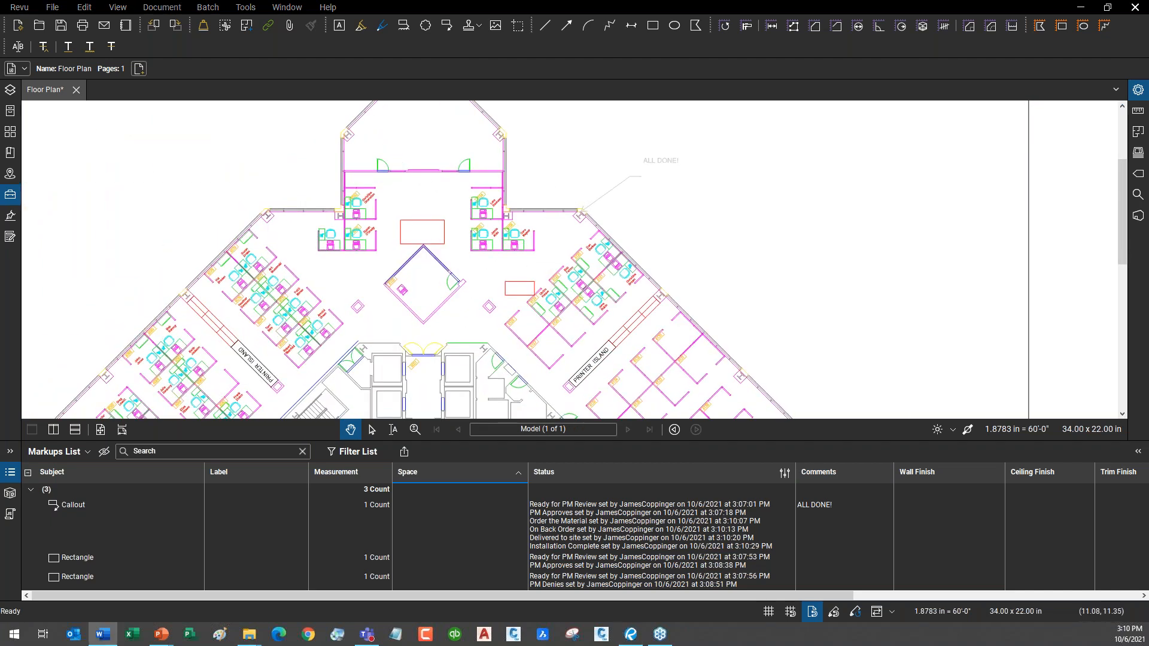
Place an APPROVED stamp across the floor plan and tilt it diagonally.
{"action": "left_click", "coordinate": [11, 472]}
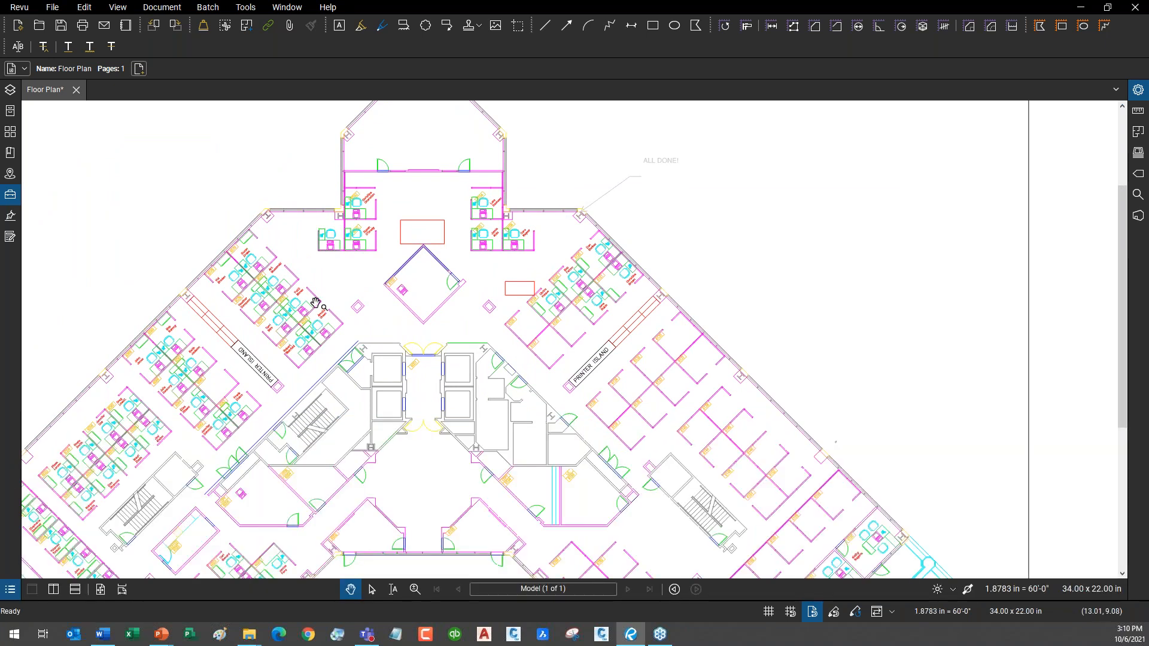
{"action": "scroll", "coordinate": [523, 218], "scroll_direction": "down", "scroll_amount": 5}
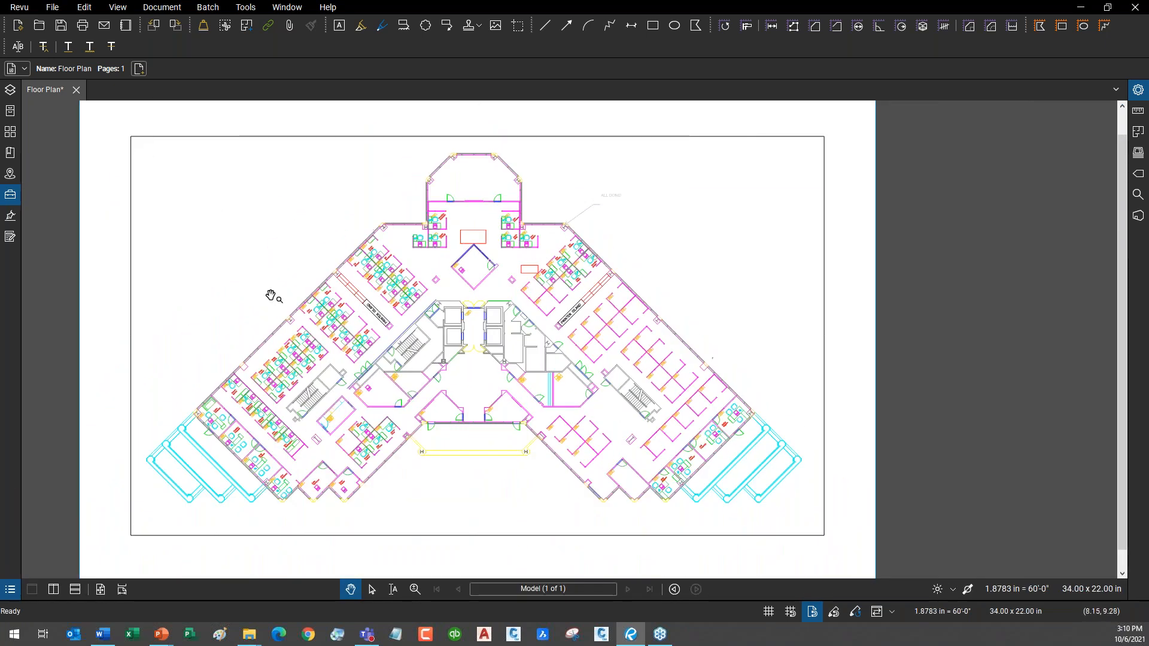
{"action": "left_click", "coordinate": [247, 8]}
{"action": "mouse_move", "coordinate": [262, 40]}
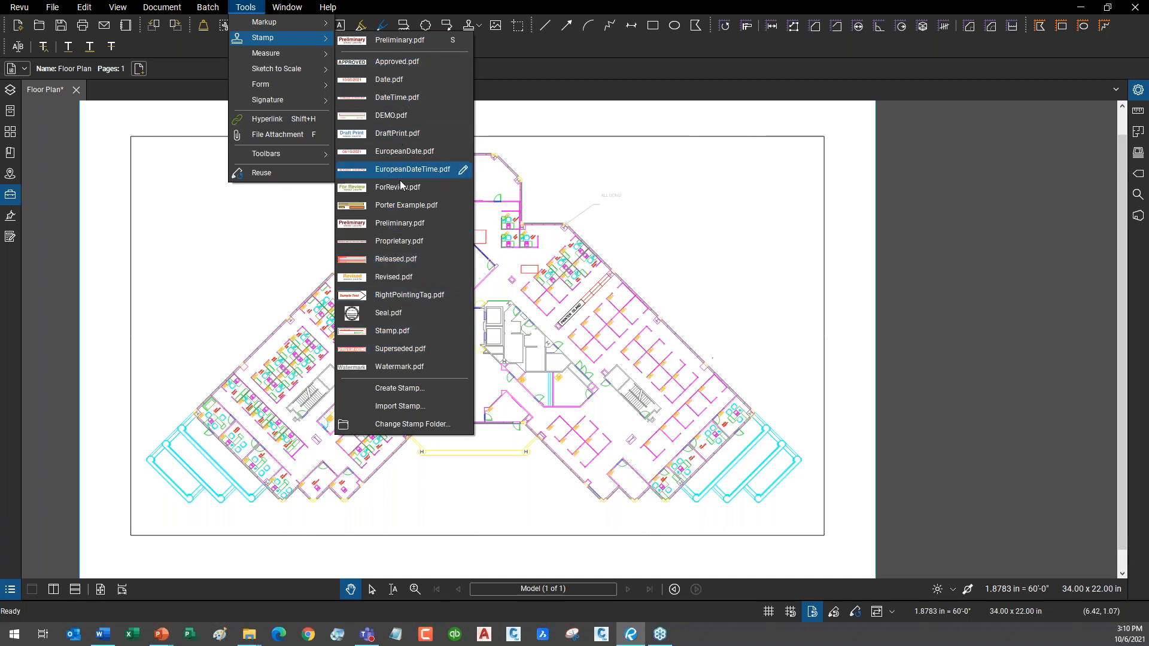
{"action": "left_click", "coordinate": [389, 62]}
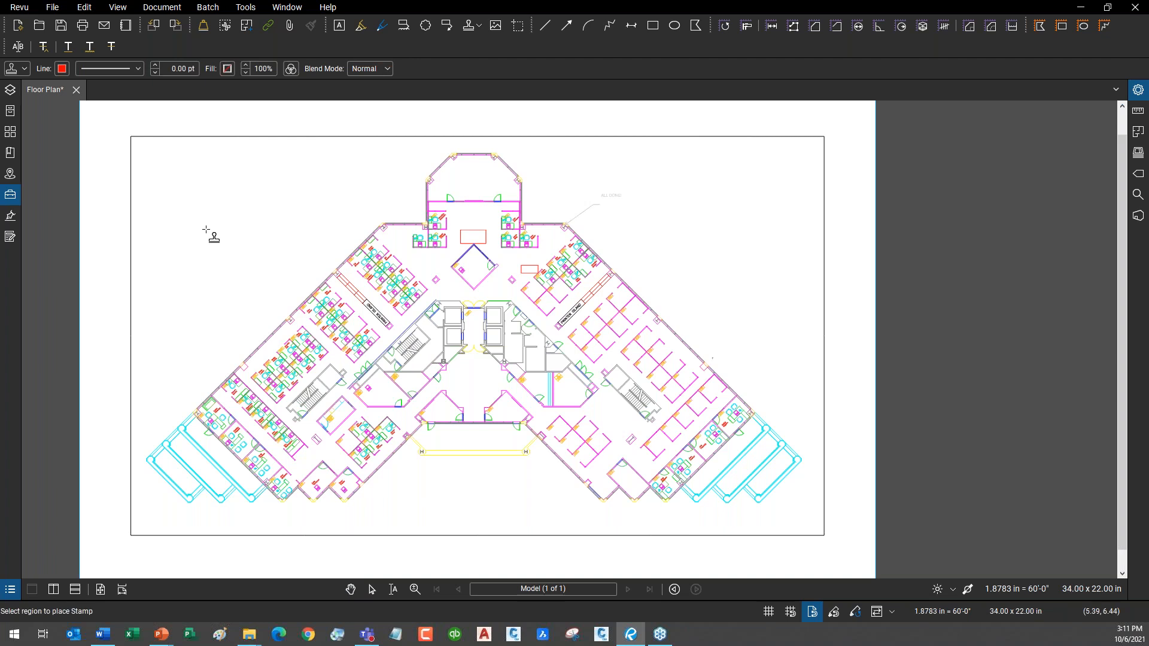
{"action": "left_click_drag", "start_coordinate": [183, 214], "coordinate": [748, 317]}
{"action": "left_click", "coordinate": [476, 357]}
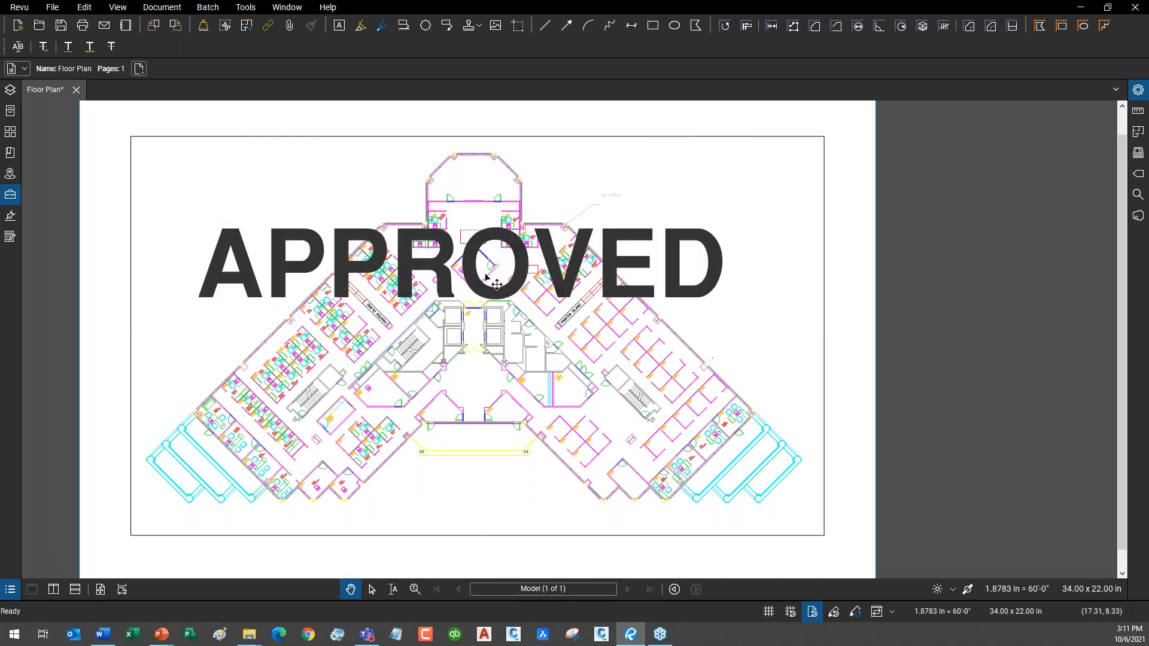
{"action": "left_click_drag", "start_coordinate": [479, 276], "coordinate": [517, 336]}
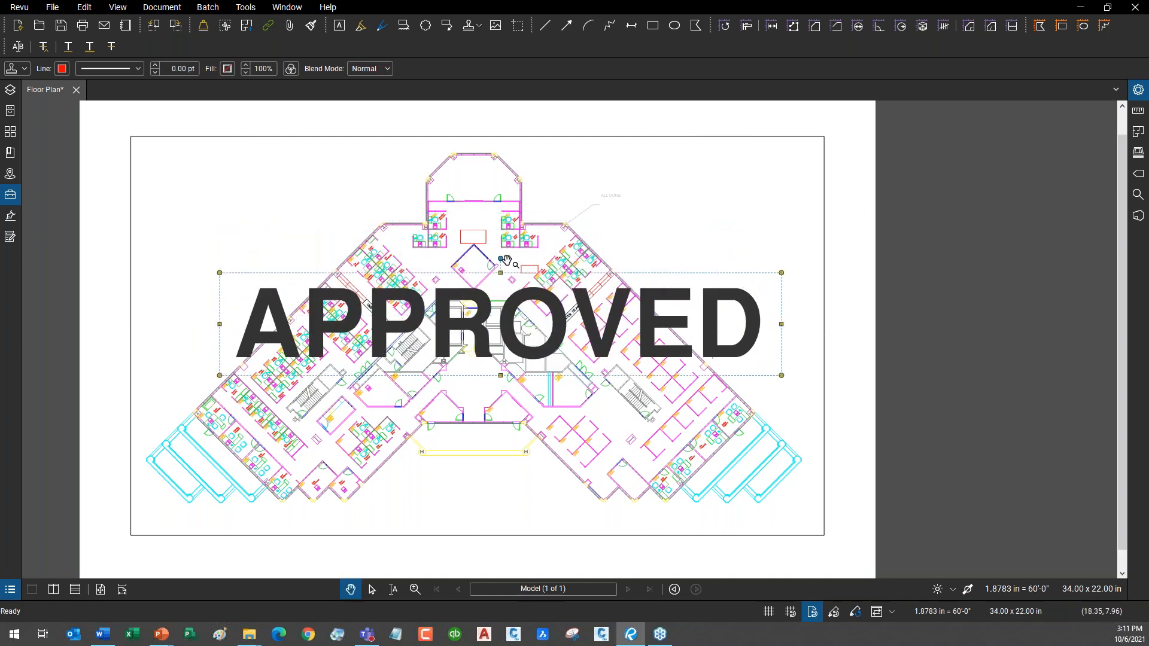
{"action": "left_click_drag", "start_coordinate": [501, 261], "coordinate": [443, 240]}
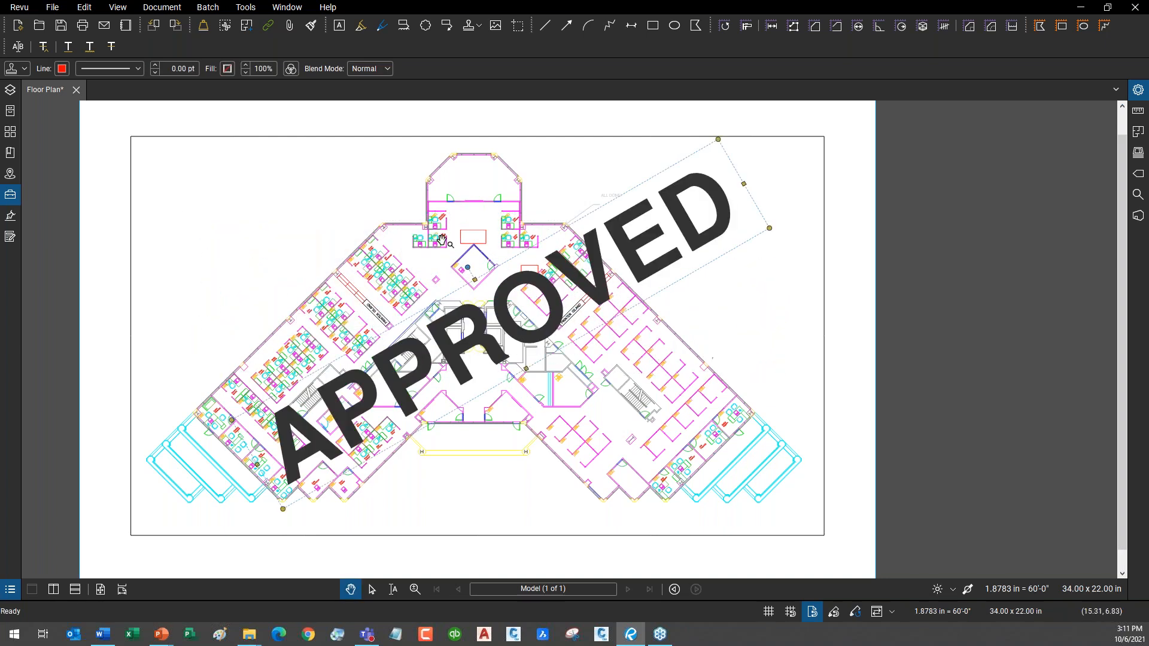
Lower the APPROVED stamp's opacity to 40 in Stamp Properties.
{"action": "left_click", "coordinate": [1137, 91]}
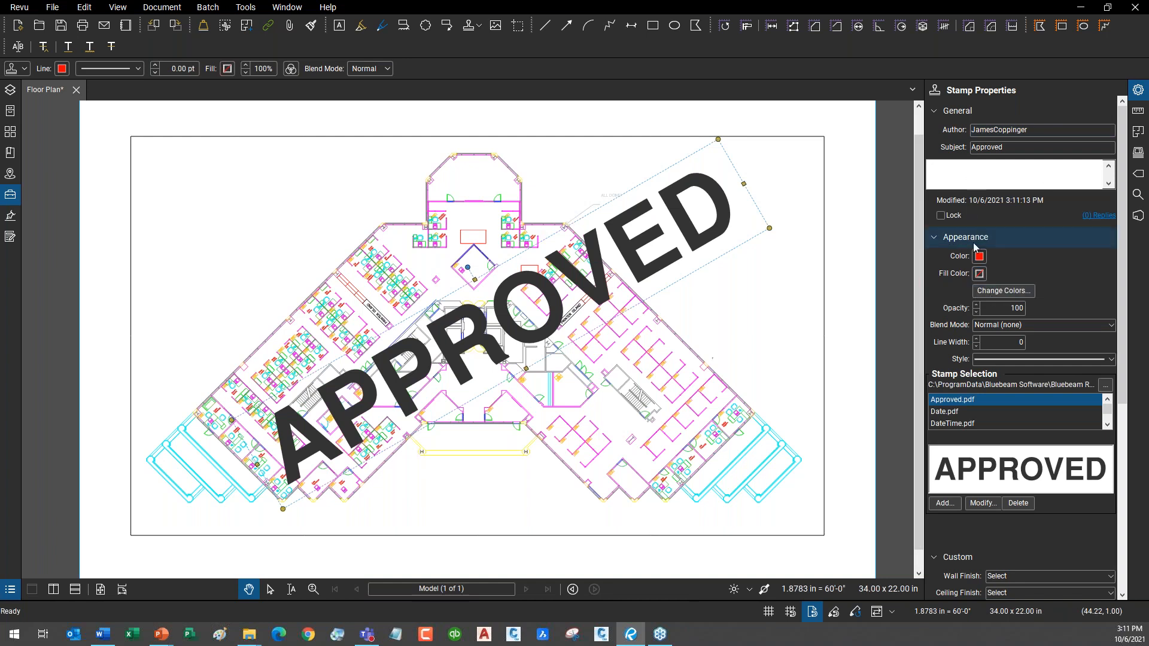
{"action": "left_click", "coordinate": [977, 312]}
{"action": "left_click", "coordinate": [976, 312]}
{"action": "left_click", "coordinate": [976, 312]}
{"action": "left_click", "coordinate": [977, 312]}
{"action": "left_click", "coordinate": [976, 312]}
{"action": "left_click", "coordinate": [976, 312]}
{"action": "left_click", "coordinate": [745, 352]}
Delete the APPROVED stamp from the floor plan.
{"action": "left_click_drag", "start_coordinate": [672, 266], "coordinate": [632, 274]}
{"action": "right_click", "coordinate": [632, 274]}
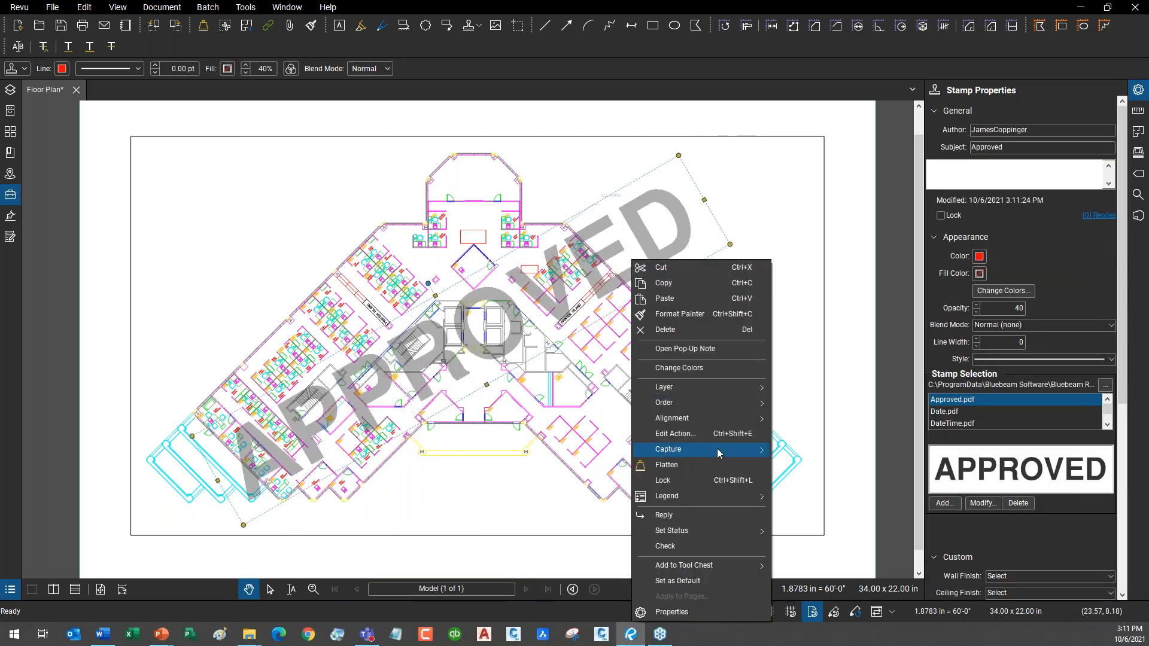
{"action": "left_click", "coordinate": [800, 196]}
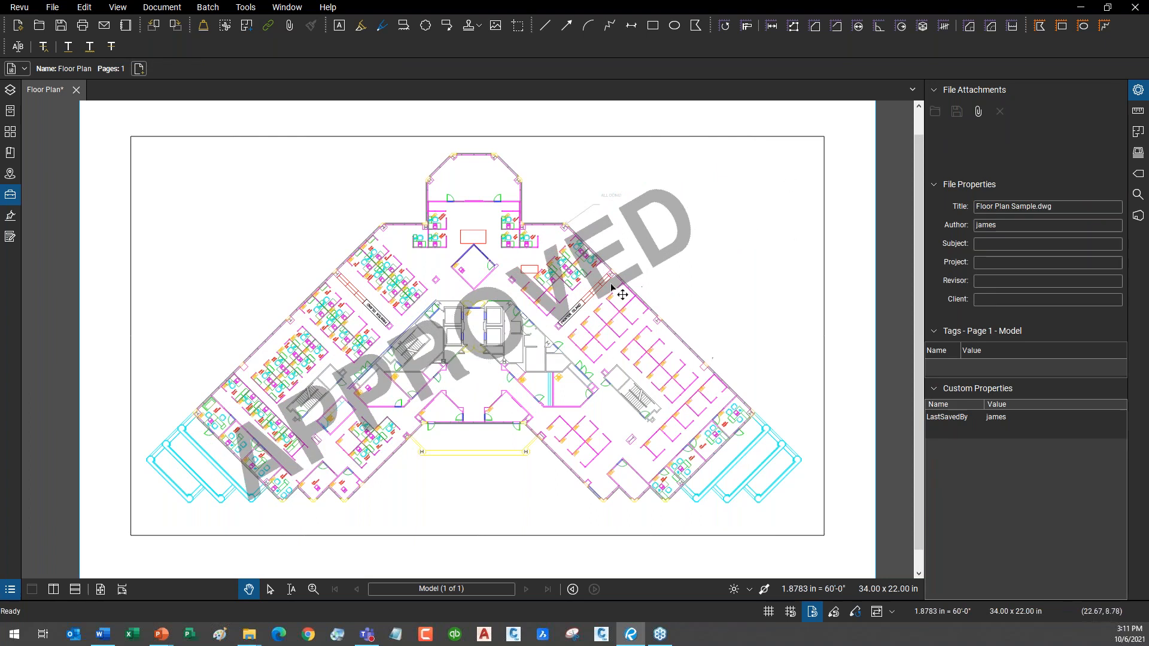
{"action": "left_click", "coordinate": [667, 267]}
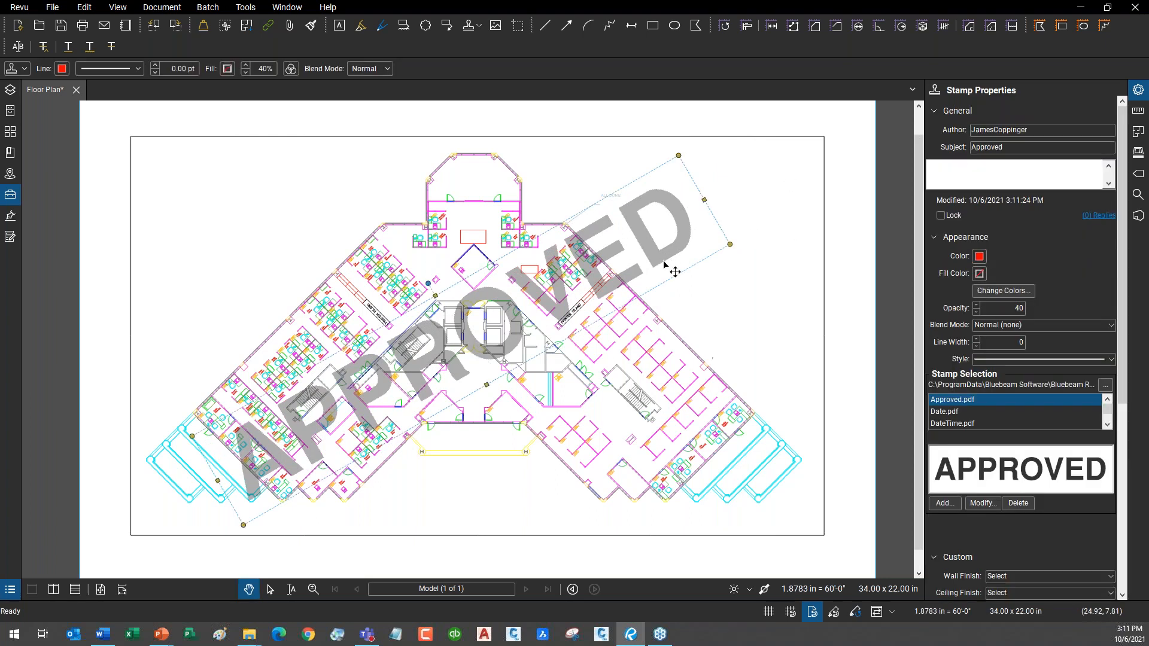
{"action": "key", "text": "Delete"}
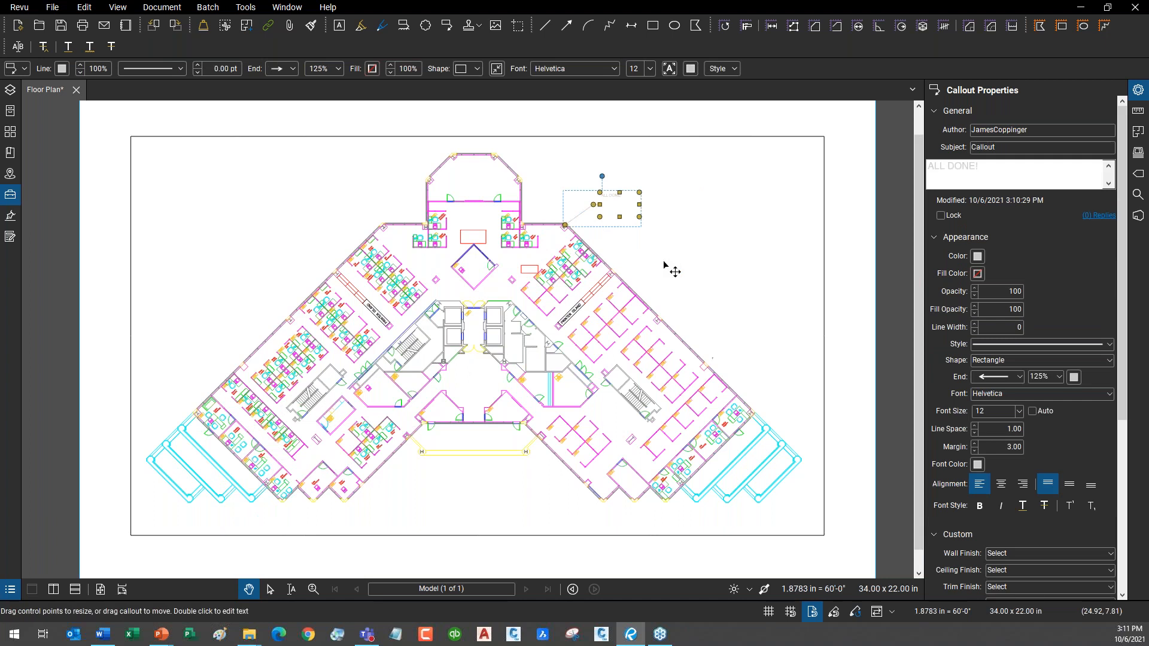
{"action": "left_click", "coordinate": [725, 239]}
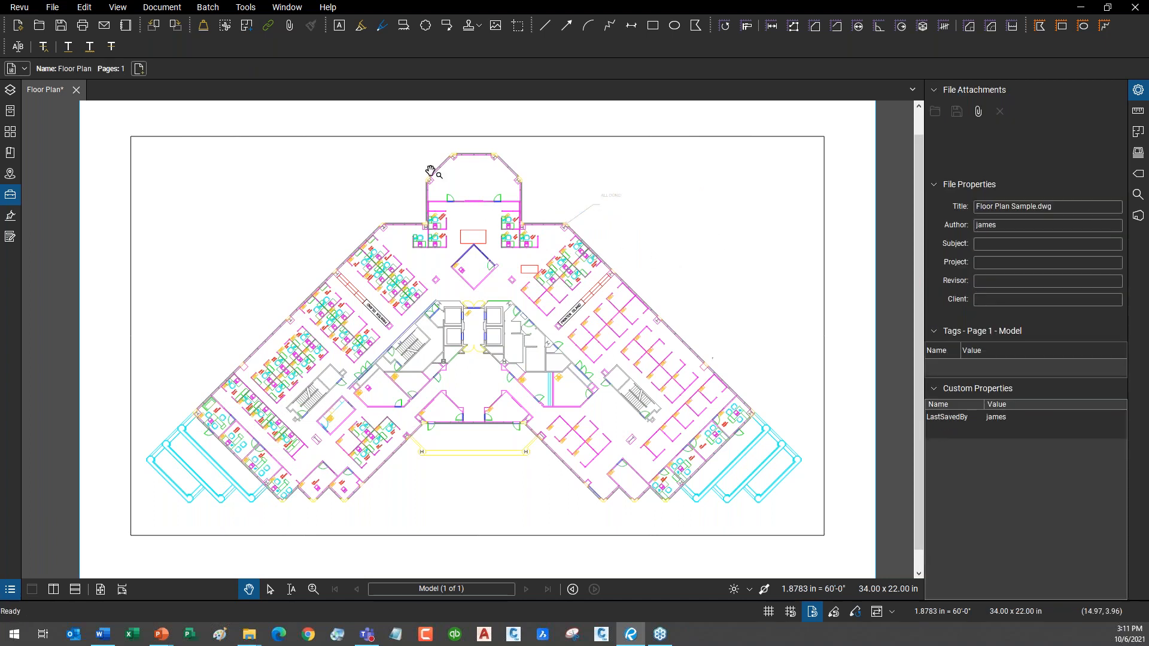
{"action": "left_click", "coordinate": [258, 8]}
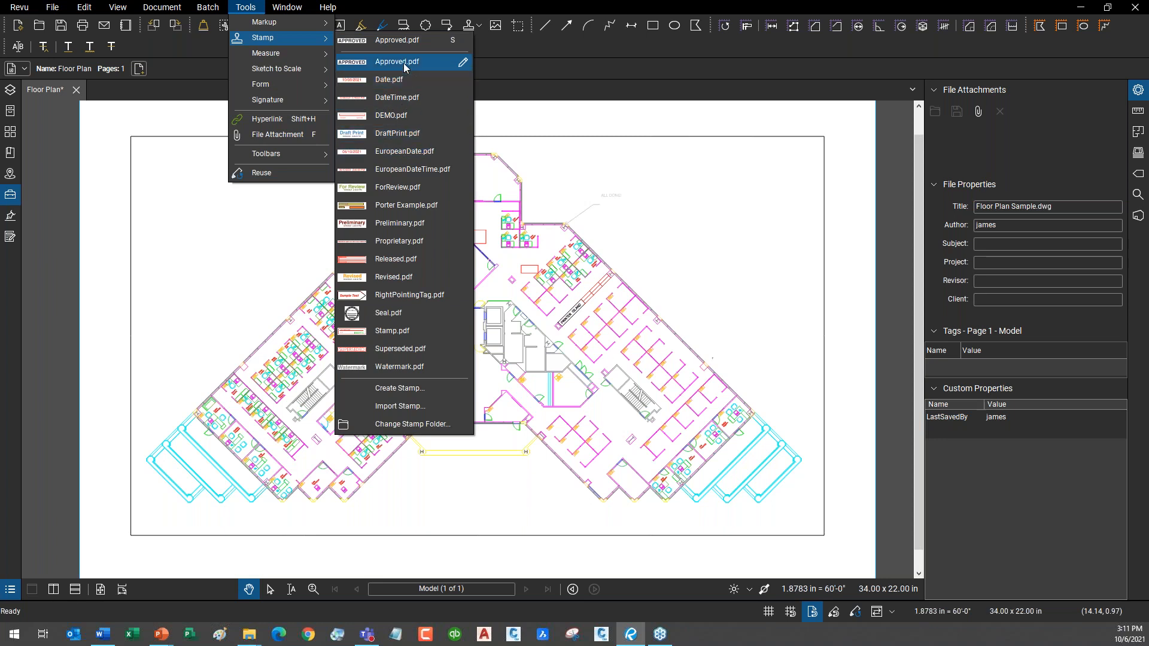
{"action": "left_click", "coordinate": [410, 225]}
{"action": "left_click_drag", "start_coordinate": [184, 192], "coordinate": [354, 243]}
{"action": "scroll", "coordinate": [254, 233], "scroll_direction": "up", "scroll_amount": 5}
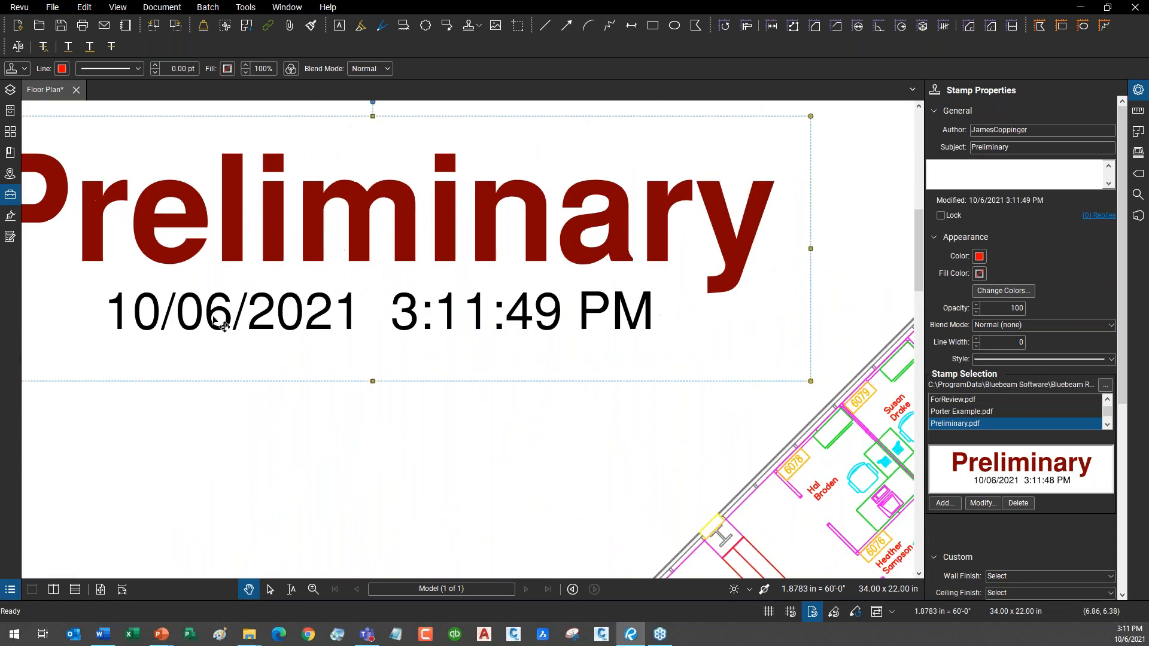
{"action": "scroll", "coordinate": [548, 371], "scroll_direction": "down", "scroll_amount": 5}
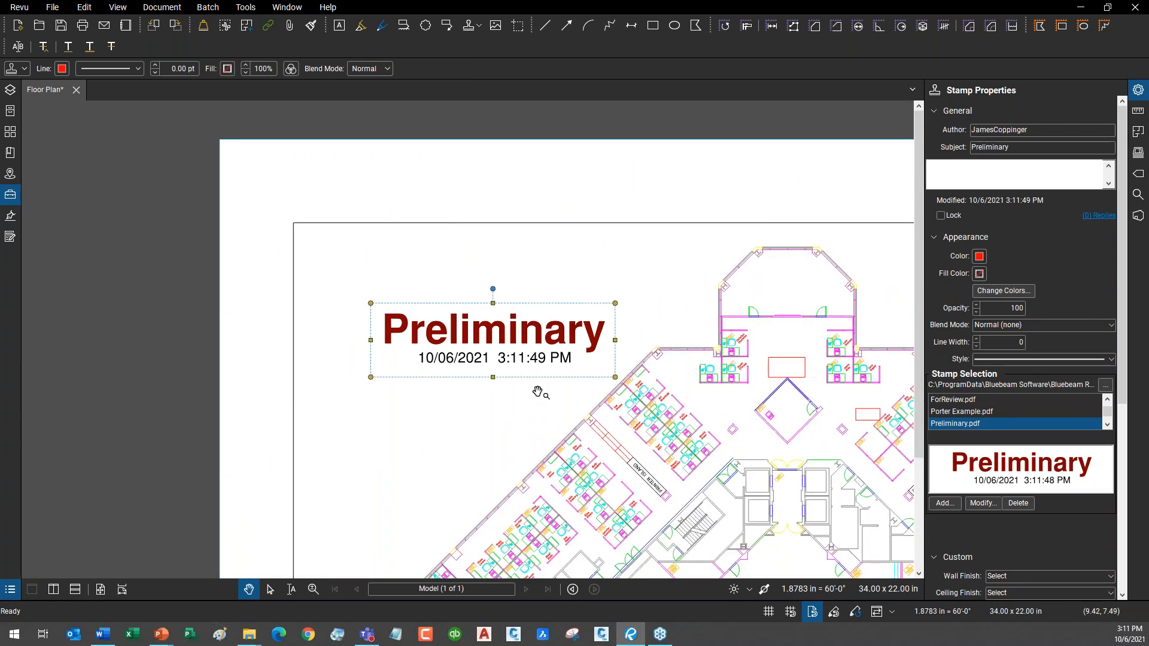
{"action": "left_click_drag", "start_coordinate": [591, 417], "coordinate": [397, 290]}
{"action": "left_click", "coordinate": [323, 273]}
{"action": "left_click", "coordinate": [336, 236]}
{"action": "key", "text": "Delete"}
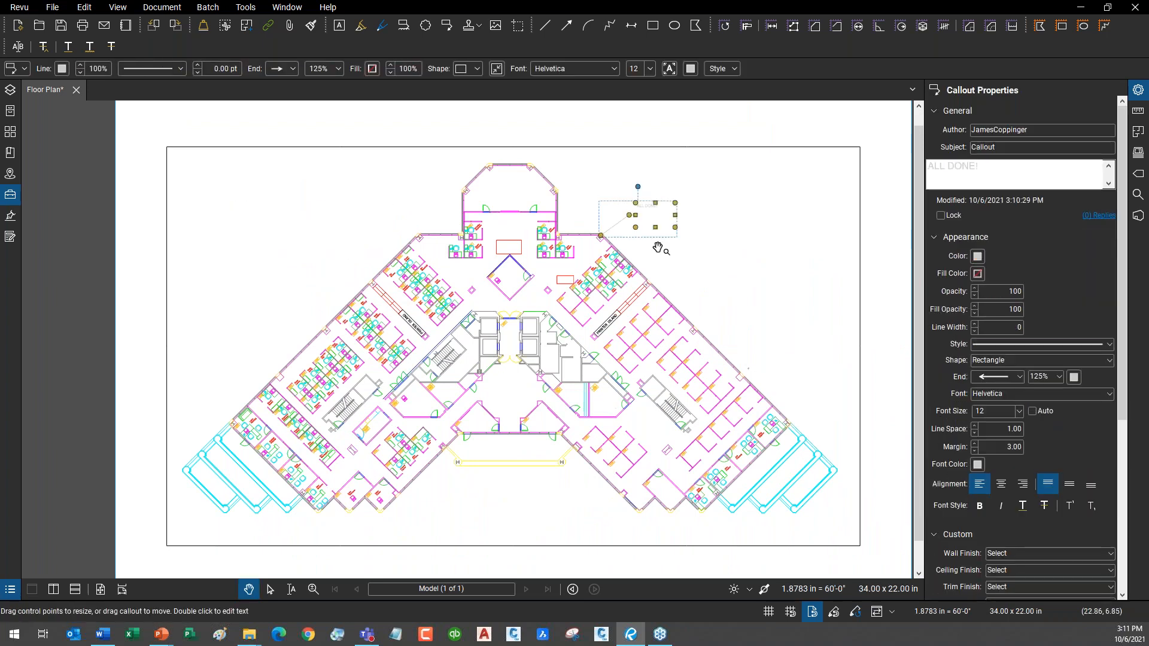
{"action": "left_click", "coordinate": [719, 274]}
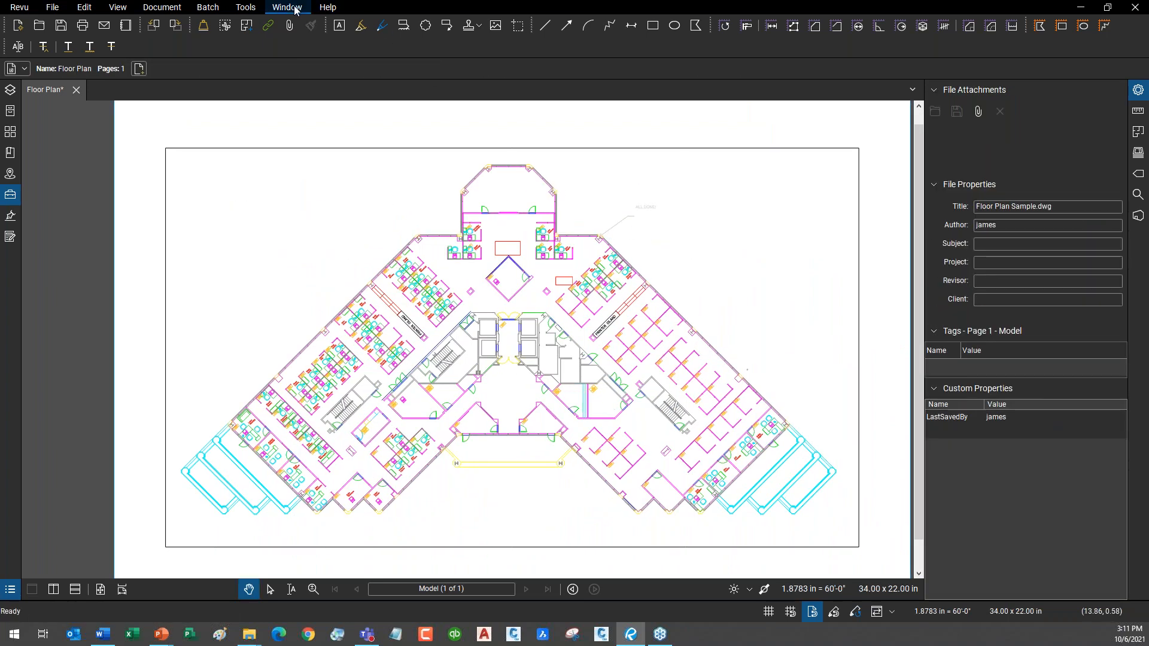
Inspect the Revu\20\Stamps folder path in Change Stamp Folder, cancel, and reopen the stamp list.
{"action": "left_click", "coordinate": [243, 12]}
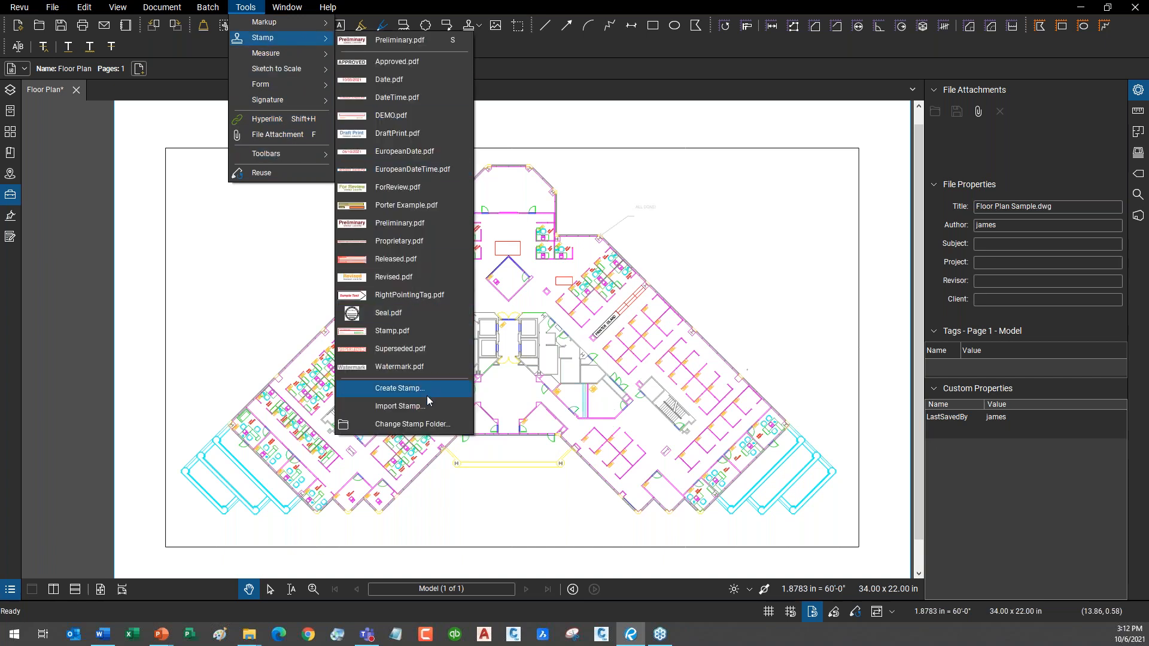
{"action": "left_click", "coordinate": [435, 425]}
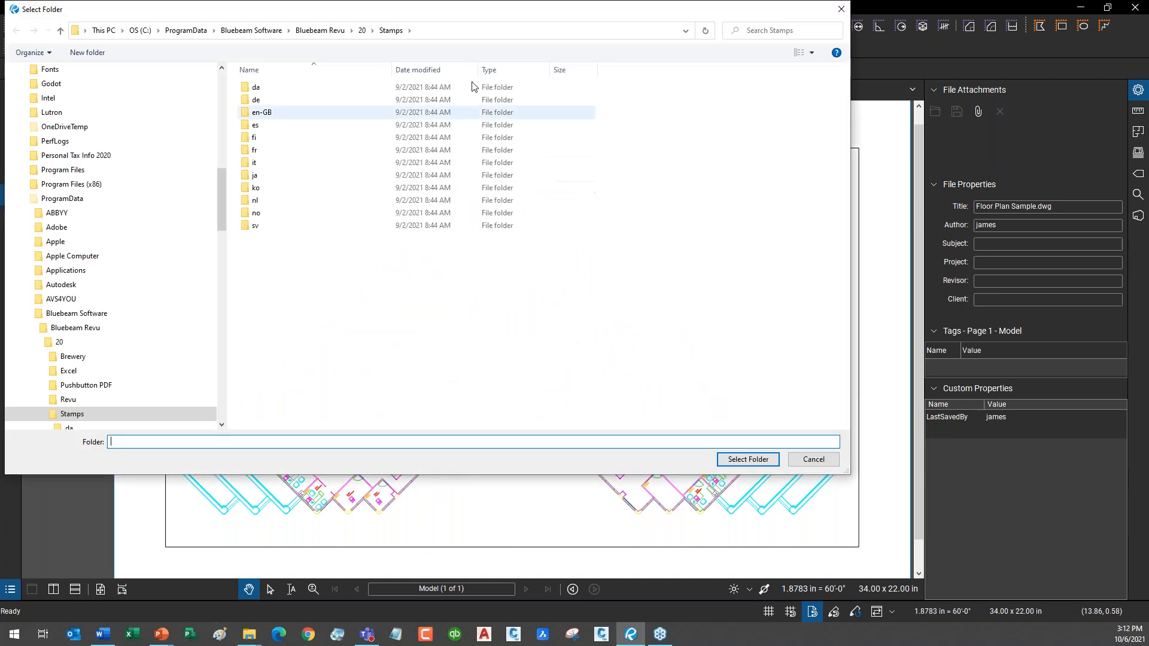
{"action": "left_click_drag", "start_coordinate": [444, 16], "coordinate": [562, 36]}
{"action": "left_click", "coordinate": [530, 50]}
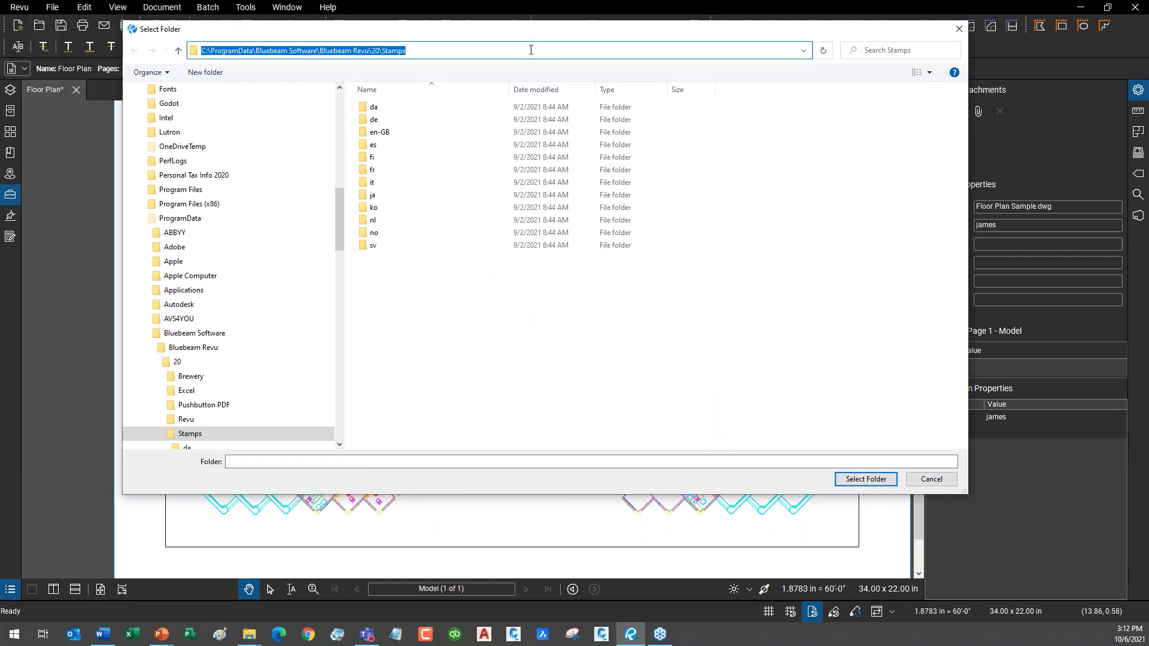
{"action": "left_click", "coordinate": [422, 51]}
{"action": "left_click_drag", "start_coordinate": [419, 51], "coordinate": [350, 68]}
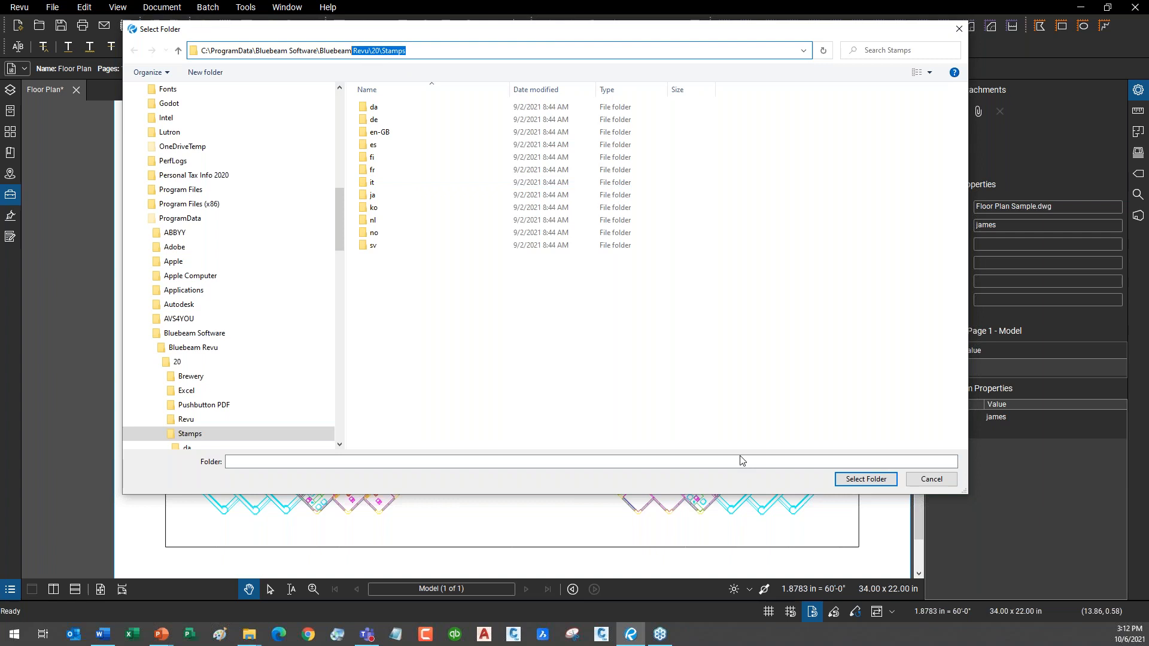
{"action": "left_click", "coordinate": [922, 479]}
{"action": "left_click", "coordinate": [922, 479]}
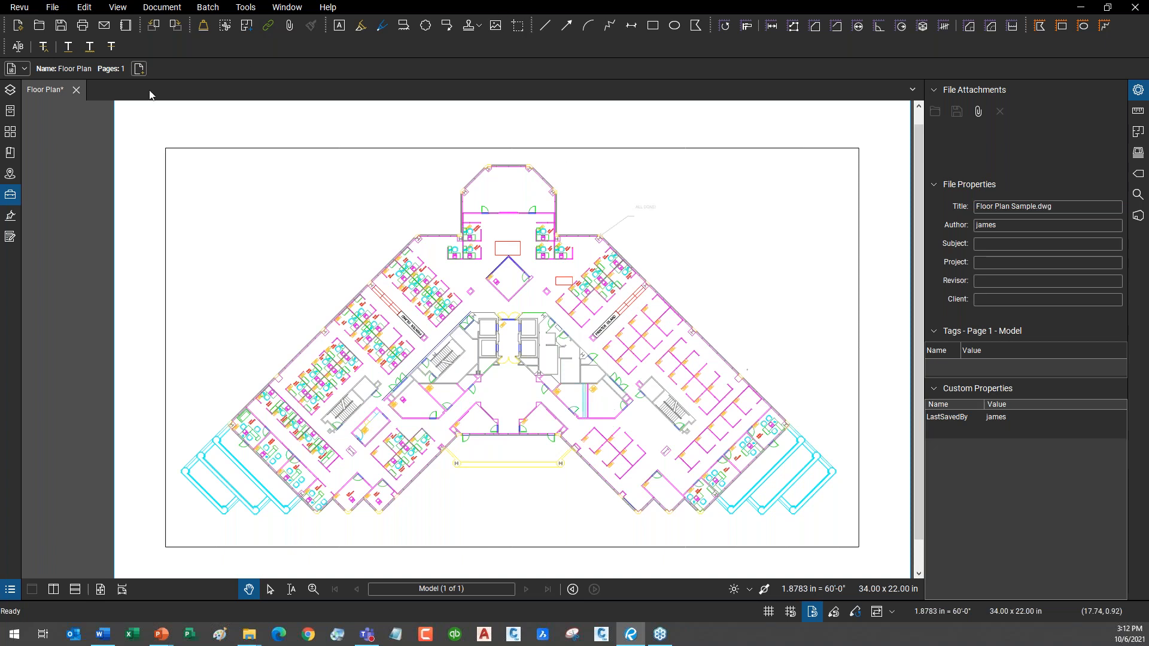
{"action": "left_click", "coordinate": [245, 7]}
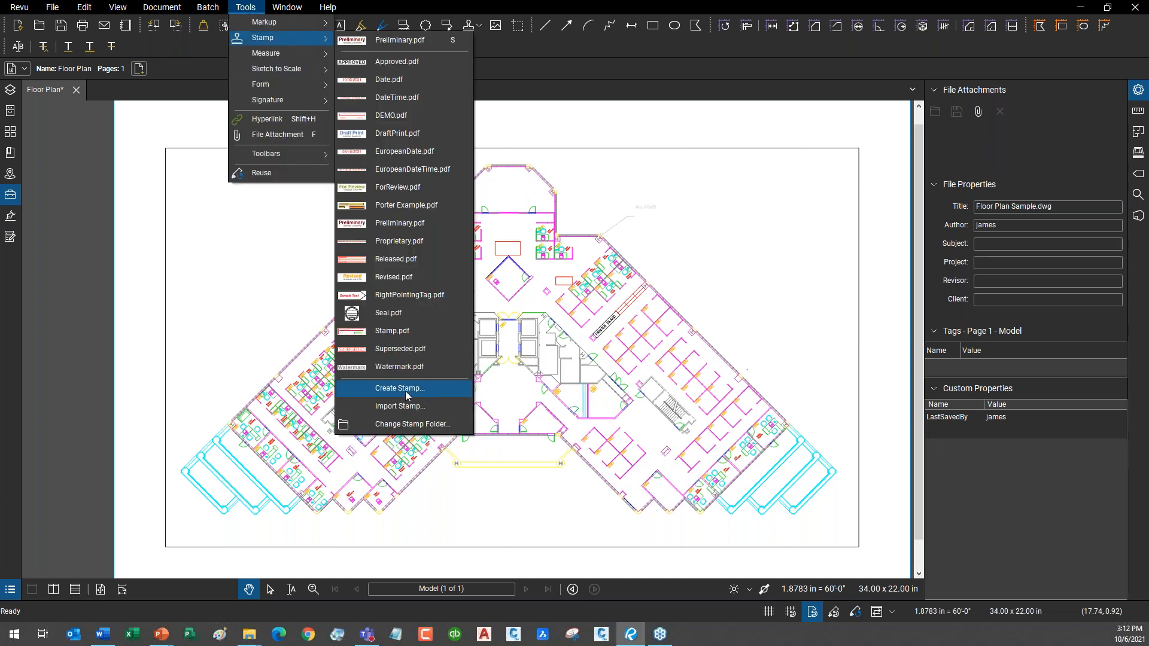
Create a 4 × 1 inch stamp with the subject 'example stamp'.
{"action": "left_click", "coordinate": [405, 389]}
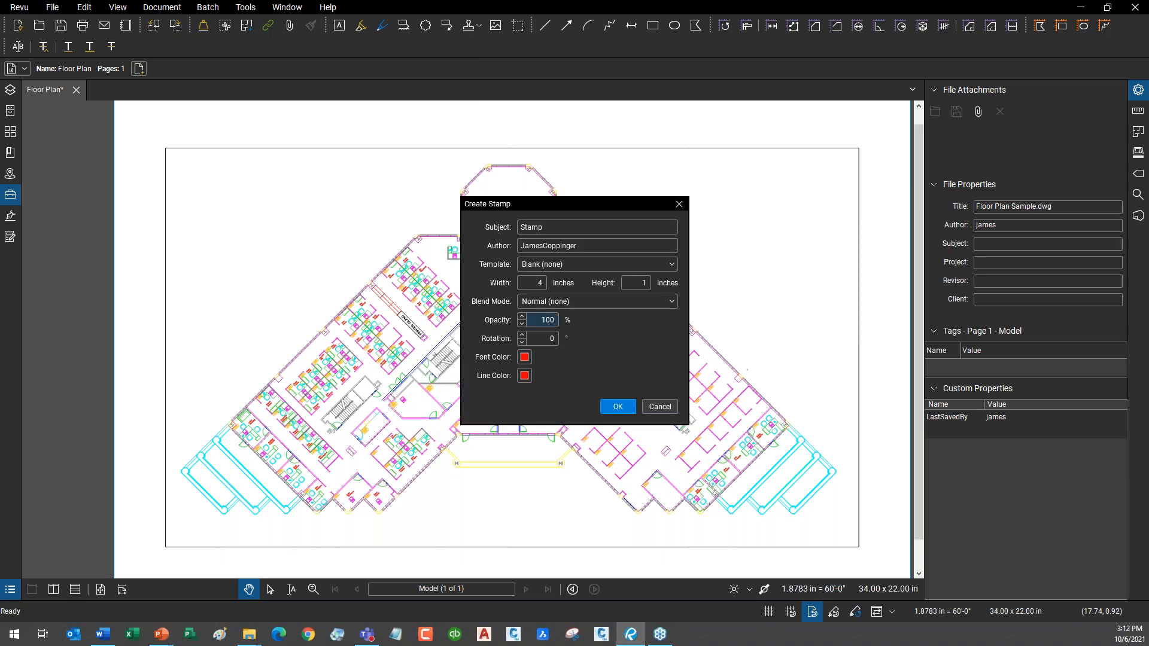
{"action": "left_click_drag", "start_coordinate": [548, 205], "coordinate": [467, 240]}
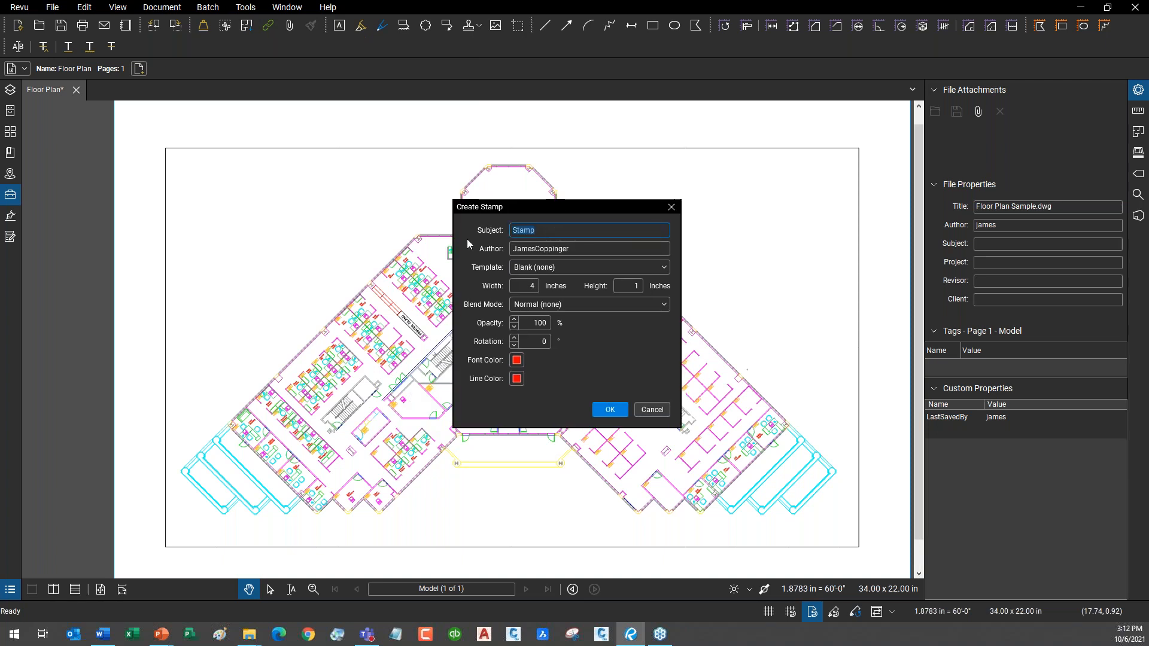
{"action": "type", "text": "example s"}
{"action": "left_click", "coordinate": [532, 285]}
{"action": "left_click", "coordinate": [628, 285]}
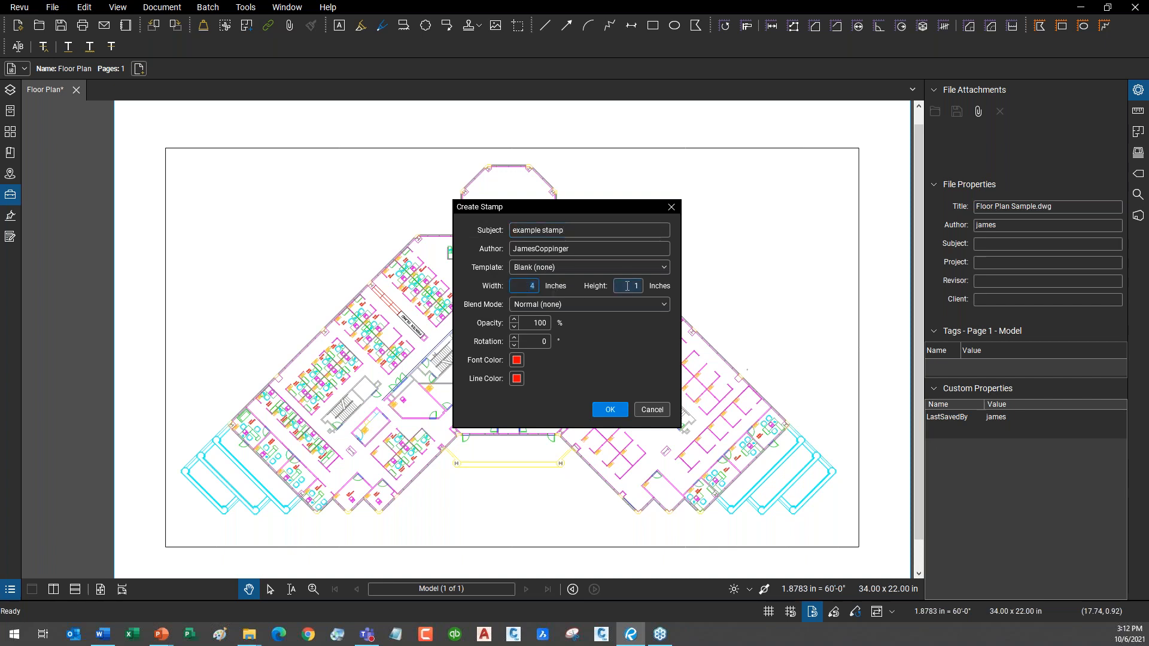
{"action": "left_click", "coordinate": [610, 410]}
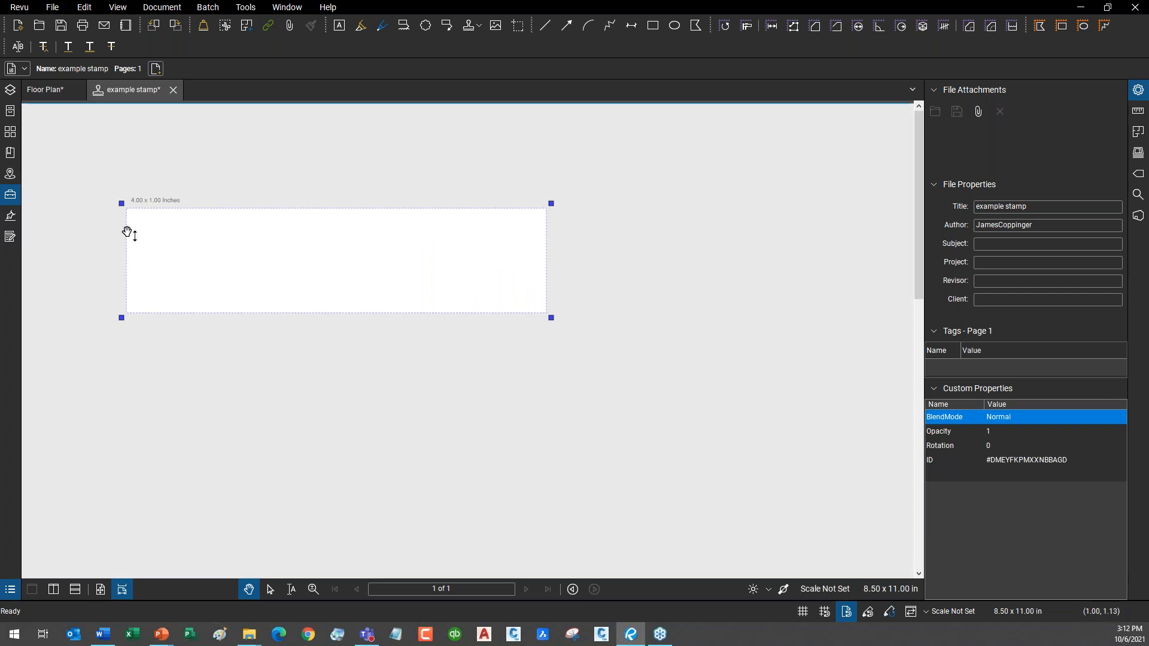
Fit the stamp's whole page in view and pick the Line markup tool.
{"action": "left_click", "coordinate": [101, 590]}
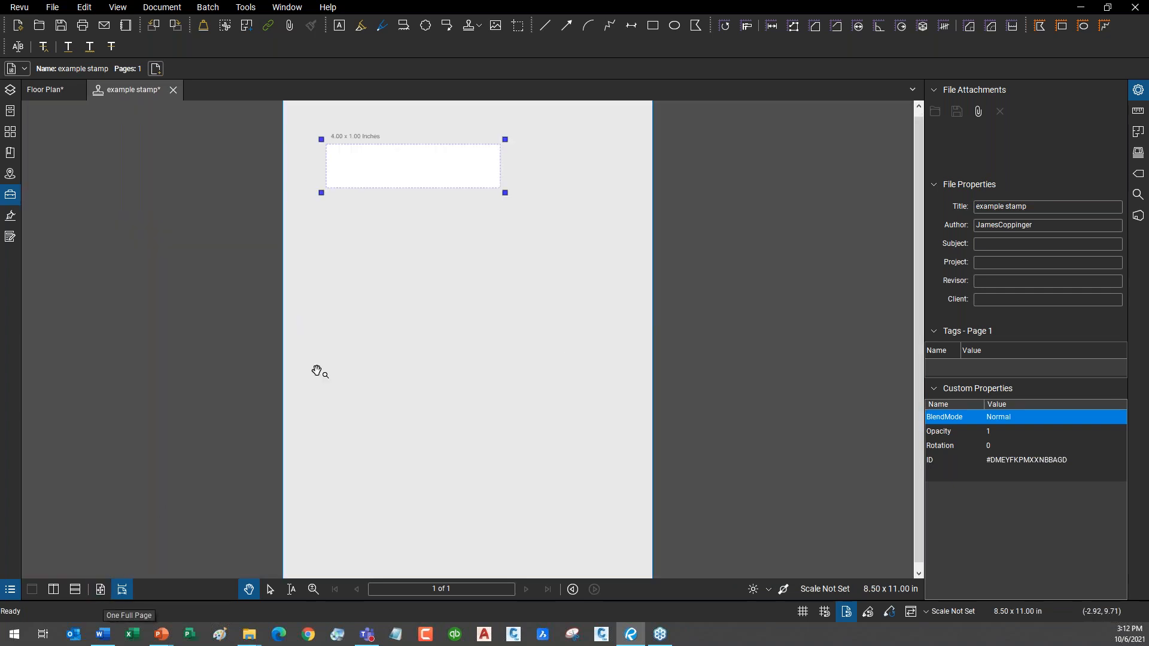
{"action": "scroll", "coordinate": [367, 157], "scroll_direction": "up", "scroll_amount": 5}
{"action": "scroll", "coordinate": [306, 333], "scroll_direction": "down", "scroll_amount": 4}
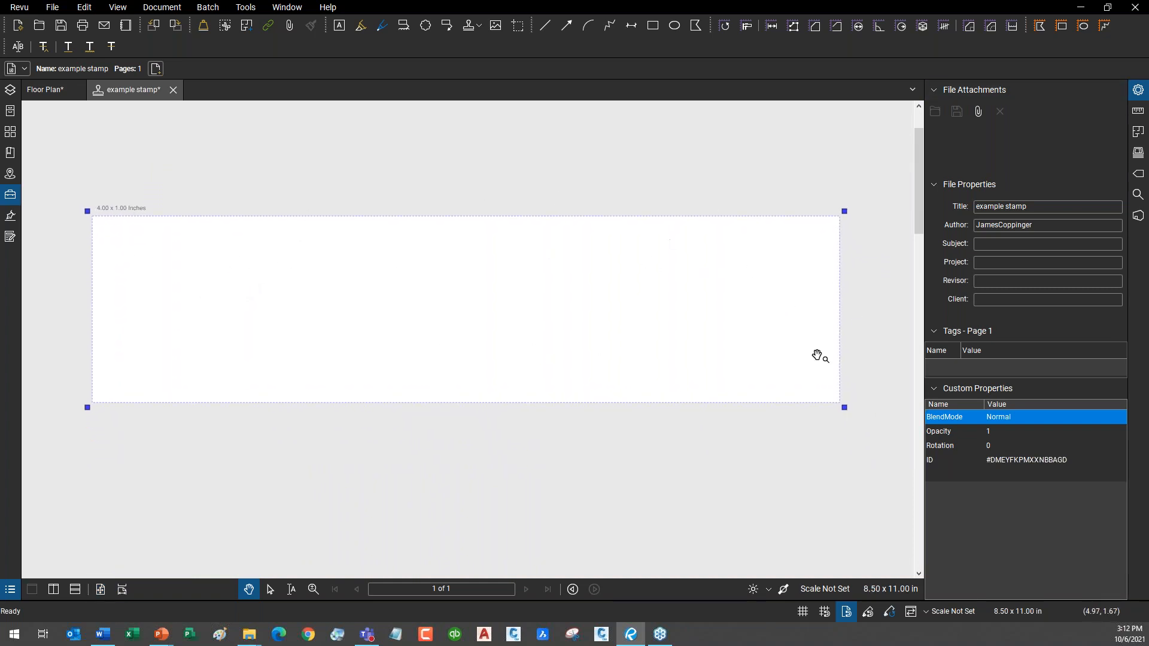
{"action": "left_click", "coordinate": [245, 7]}
{"action": "mouse_move", "coordinate": [253, 30]}
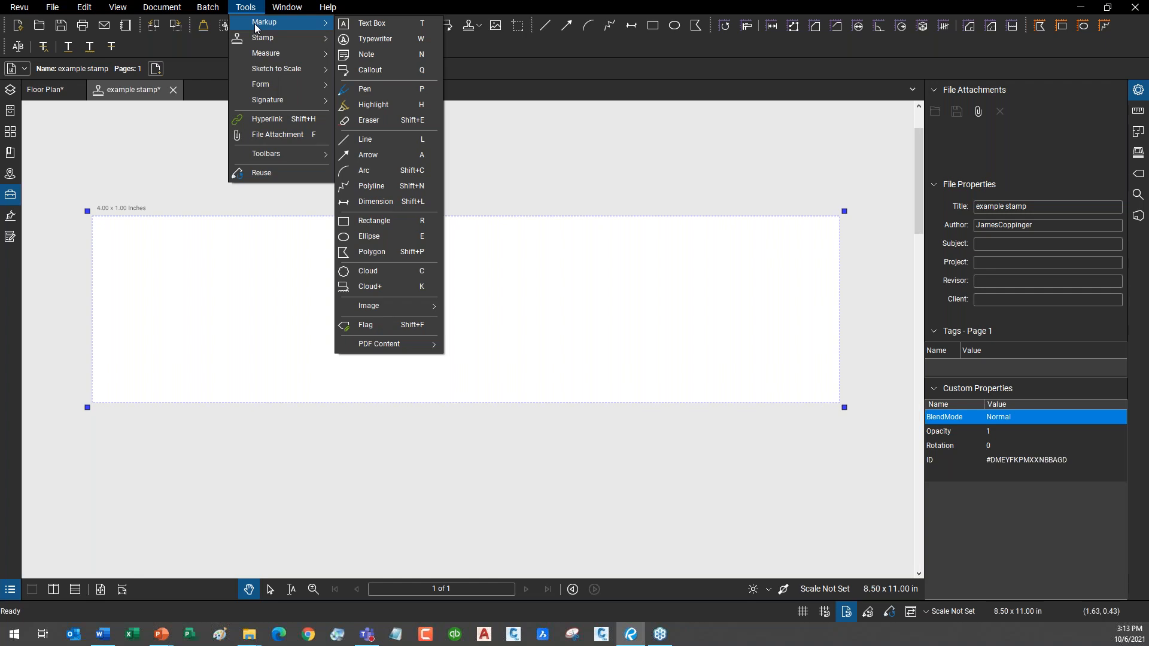
{"action": "left_click", "coordinate": [327, 7]}
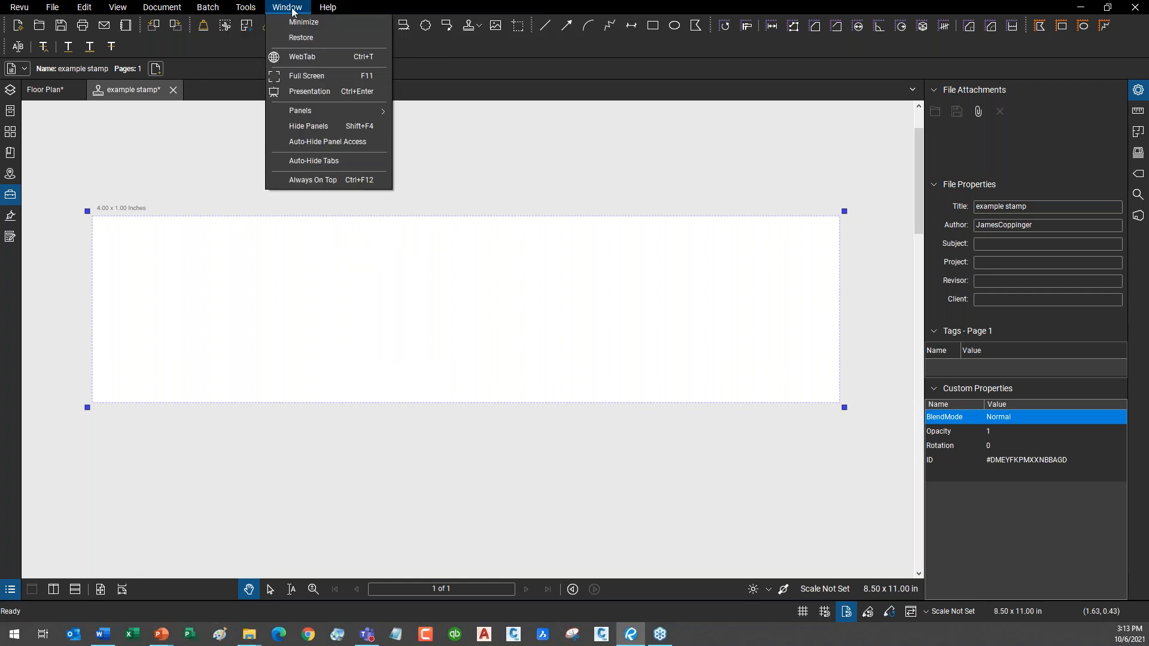
{"action": "mouse_move", "coordinate": [252, 14]}
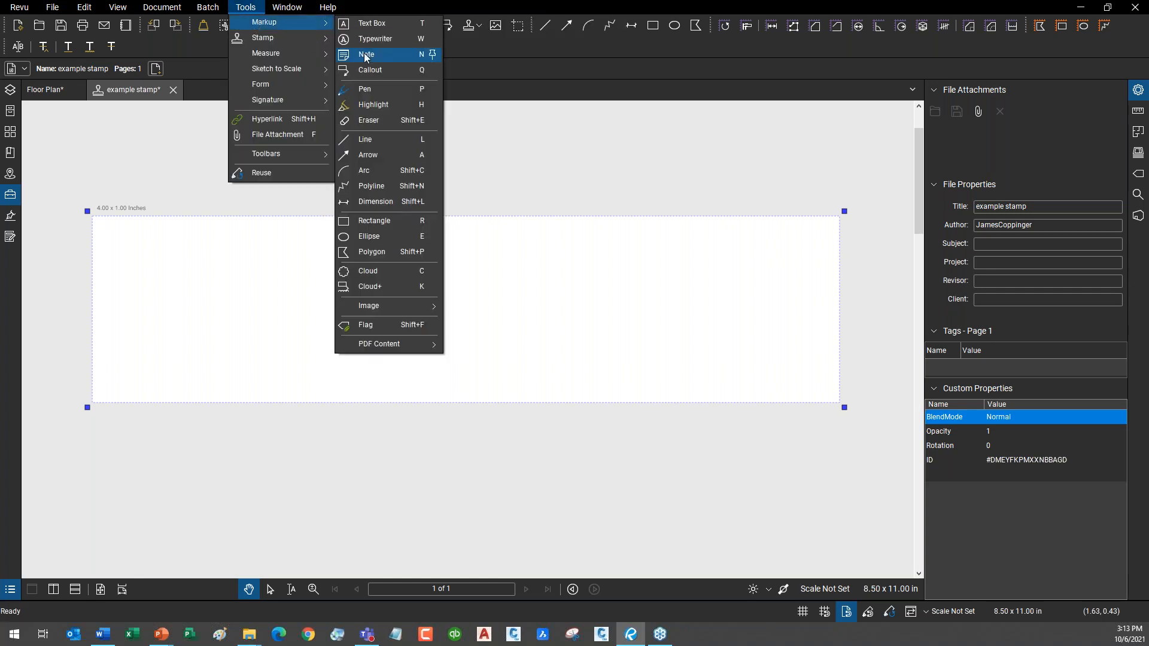
{"action": "left_click", "coordinate": [391, 145]}
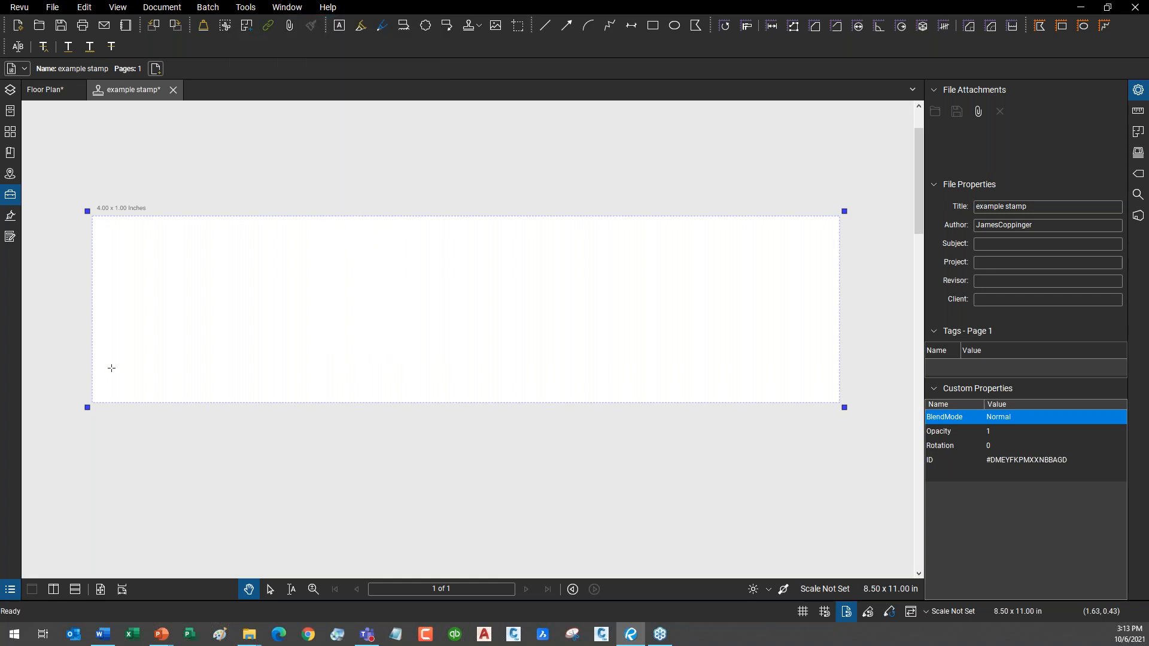
Draw a blue line 3.00 thick across the stamp's upper half.
{"action": "left_click", "coordinate": [115, 258]}
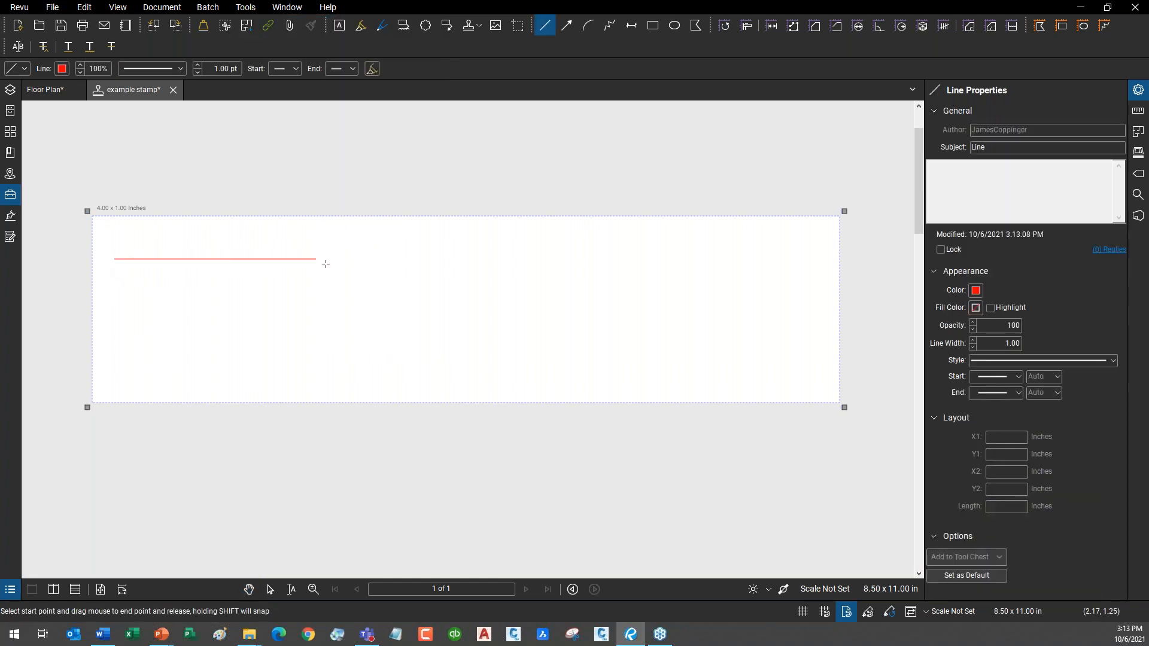
{"action": "left_click", "coordinate": [465, 275]}
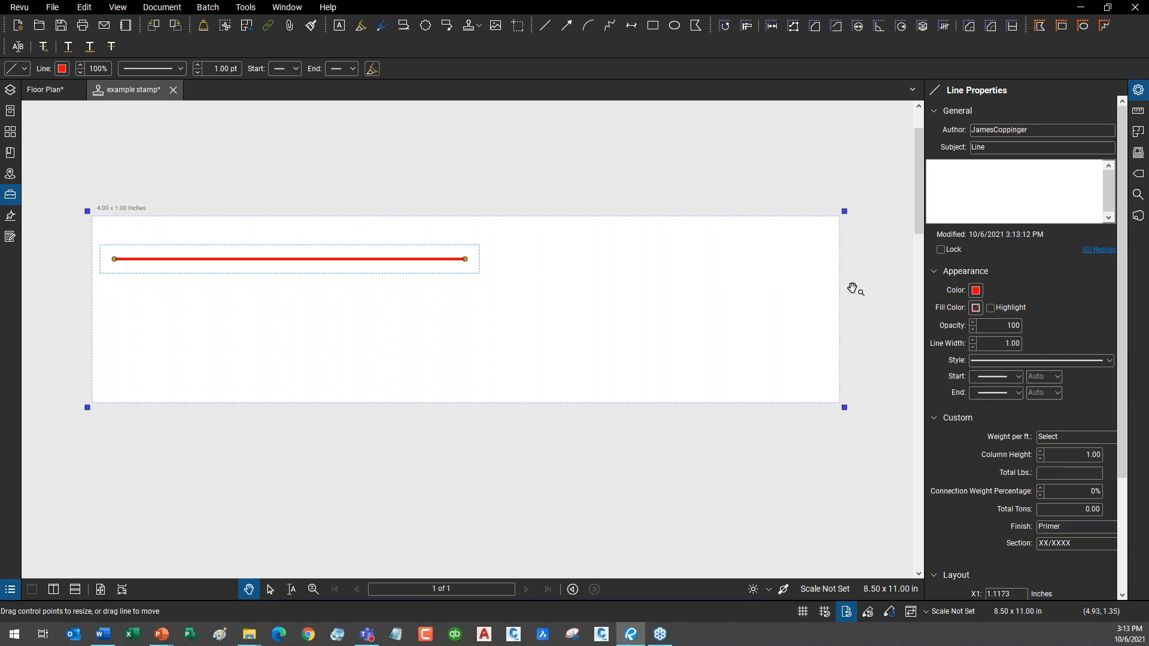
{"action": "left_click", "coordinate": [976, 291]}
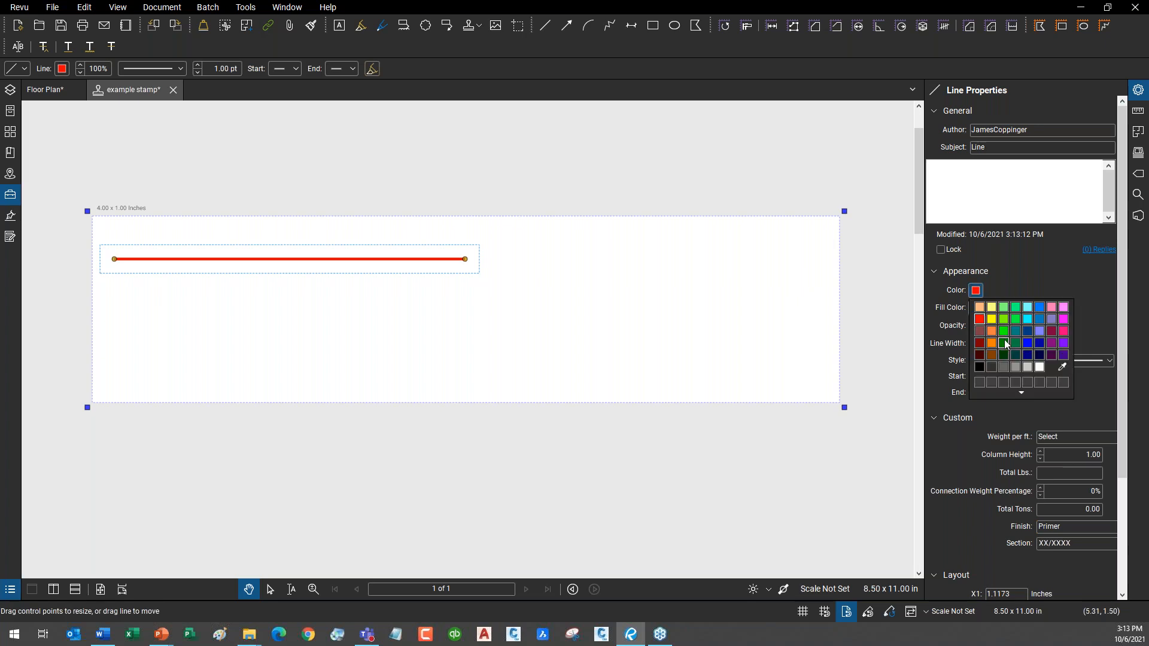
{"action": "left_click", "coordinate": [1027, 343]}
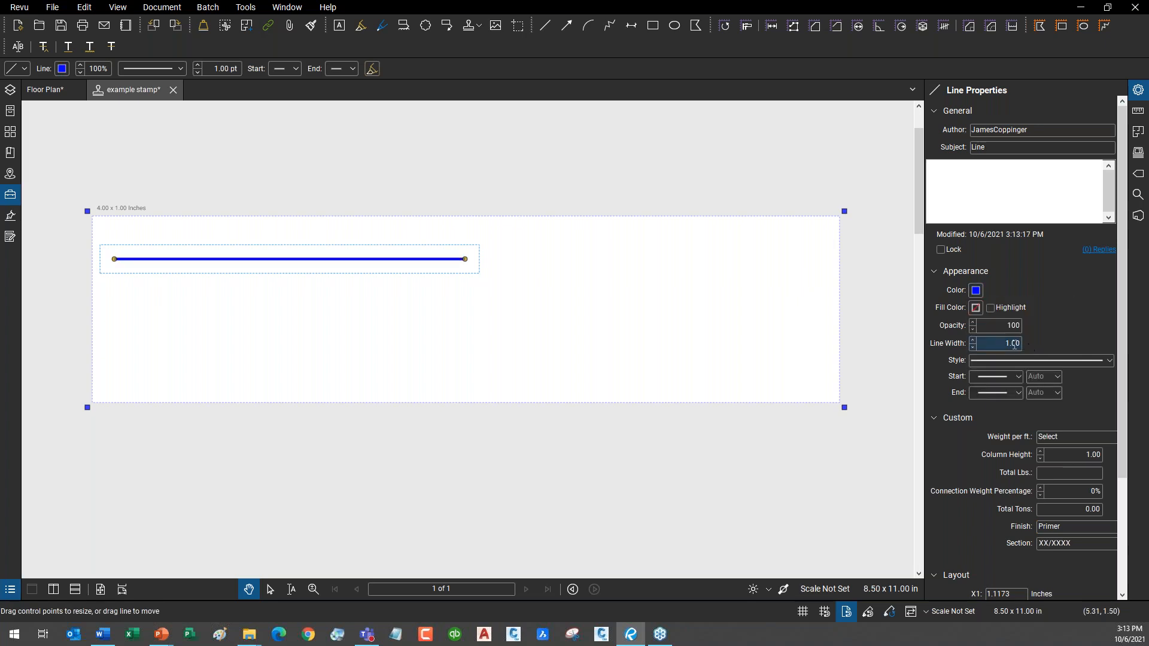
{"action": "double_click", "coordinate": [973, 339]}
{"action": "left_click_drag", "start_coordinate": [419, 263], "coordinate": [426, 296]}
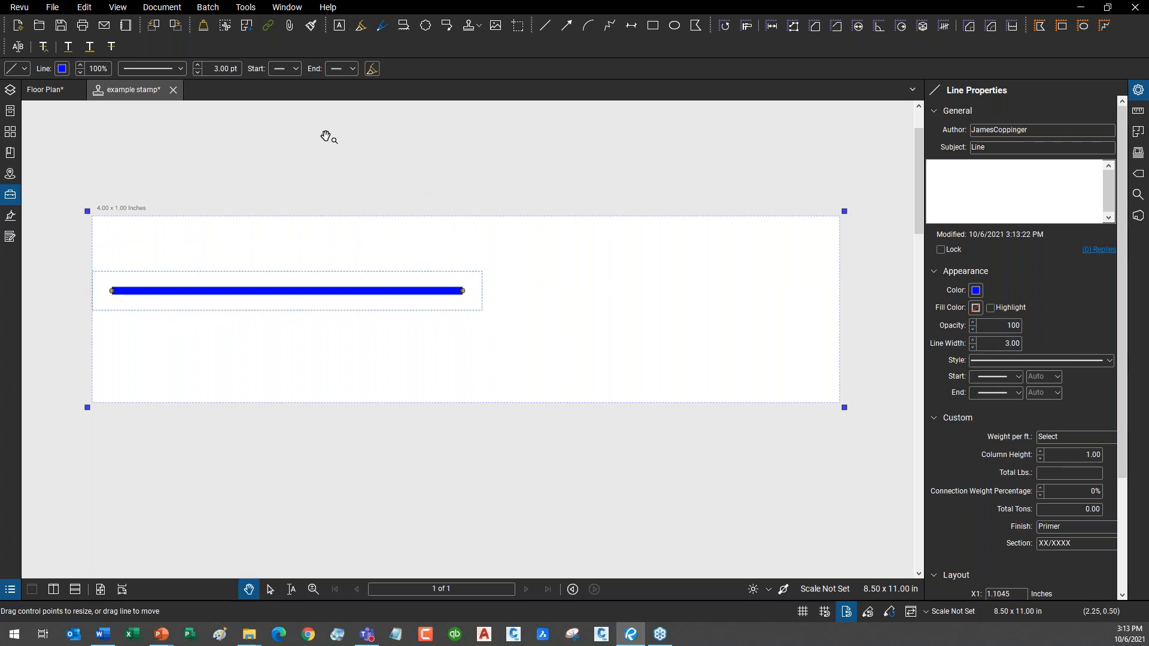
Add a text box above the blue line containing the dynamic User field.
{"action": "left_click", "coordinate": [246, 7]}
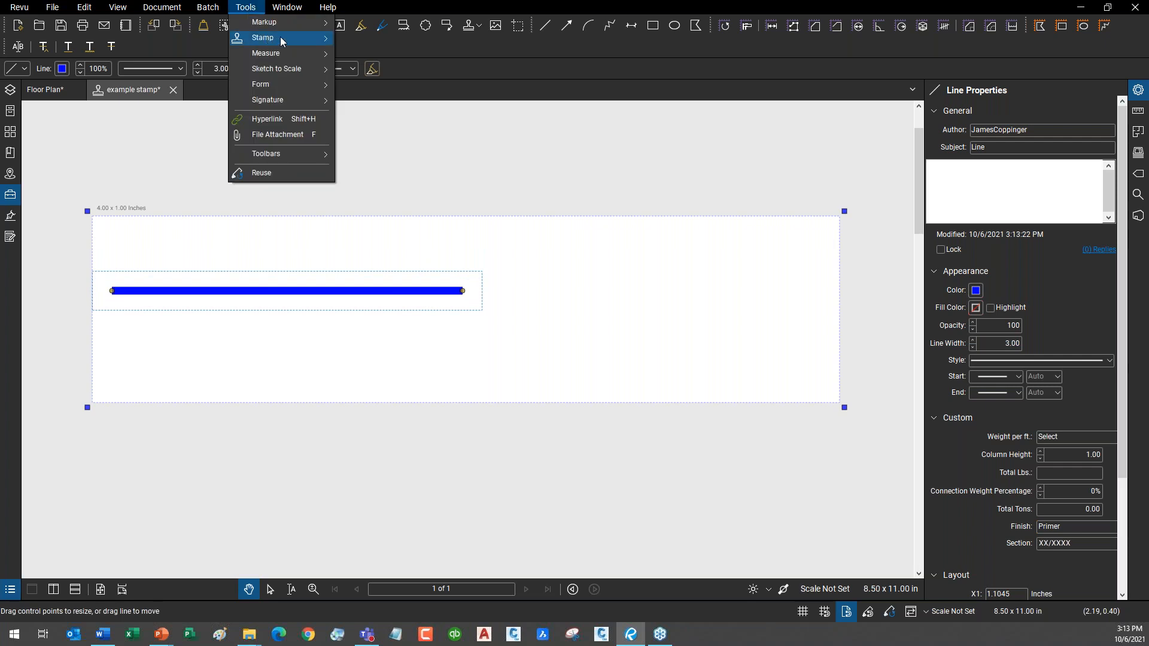
{"action": "mouse_move", "coordinate": [275, 23]}
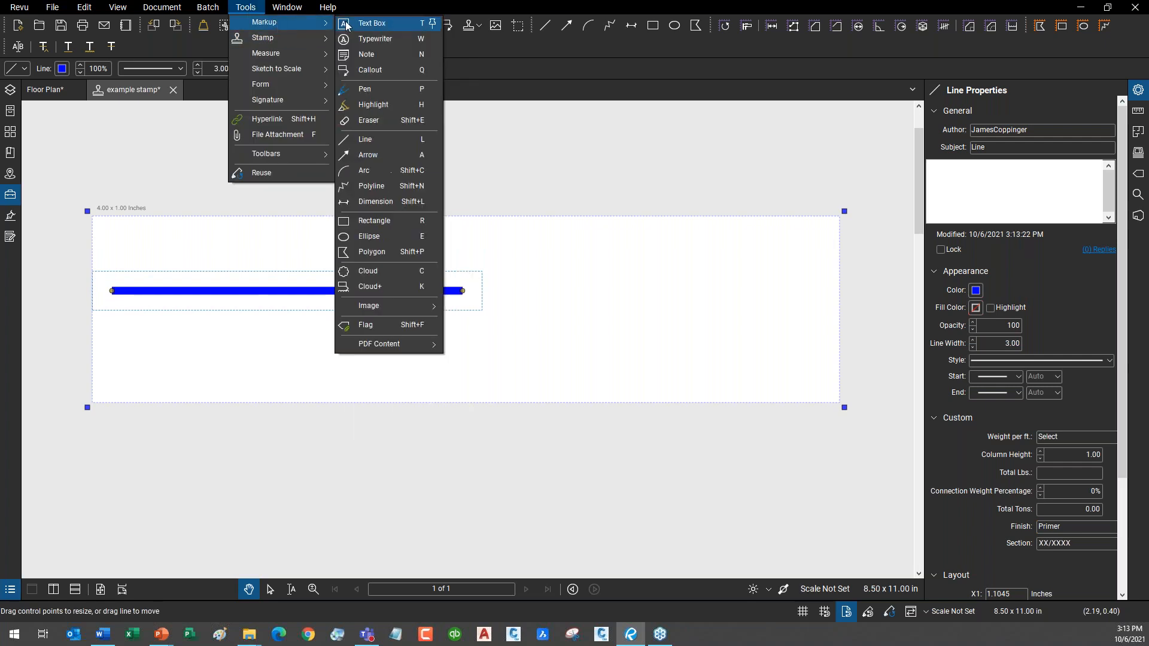
{"action": "left_click", "coordinate": [383, 23]}
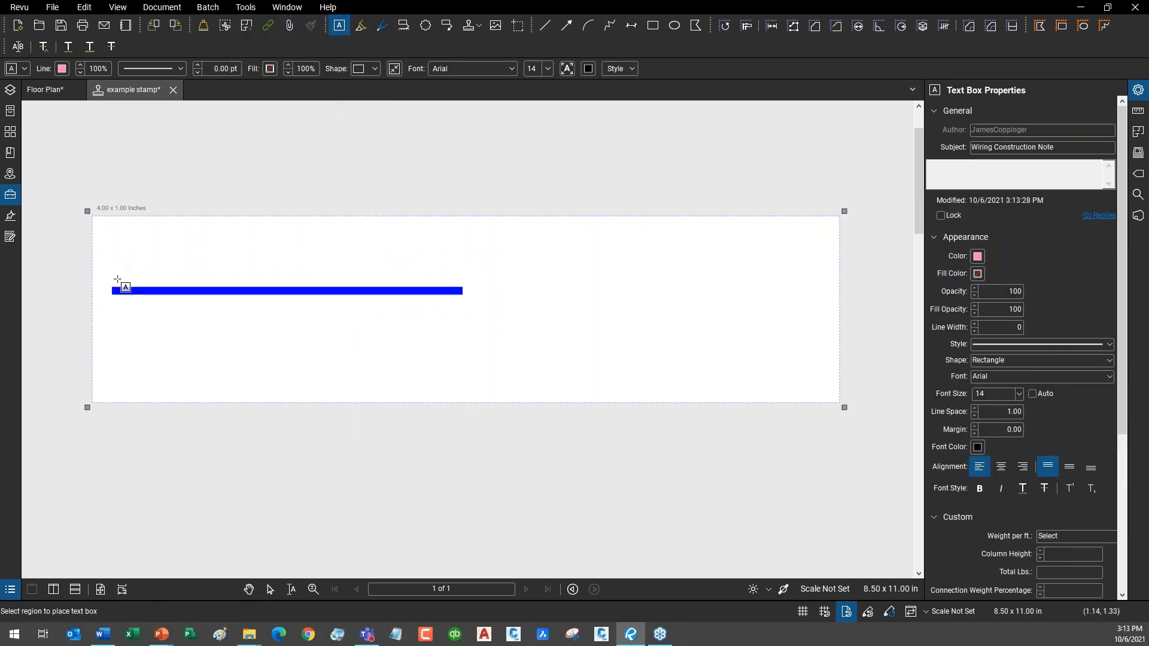
{"action": "left_click_drag", "start_coordinate": [113, 281], "coordinate": [456, 259]}
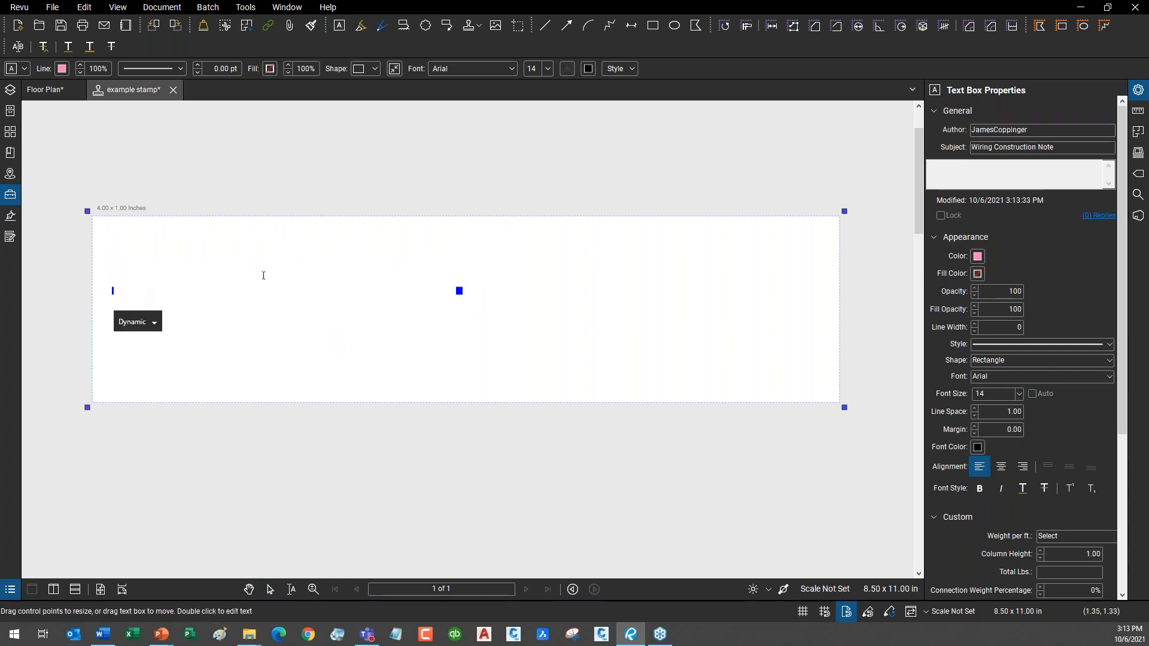
{"action": "left_click", "coordinate": [155, 324]}
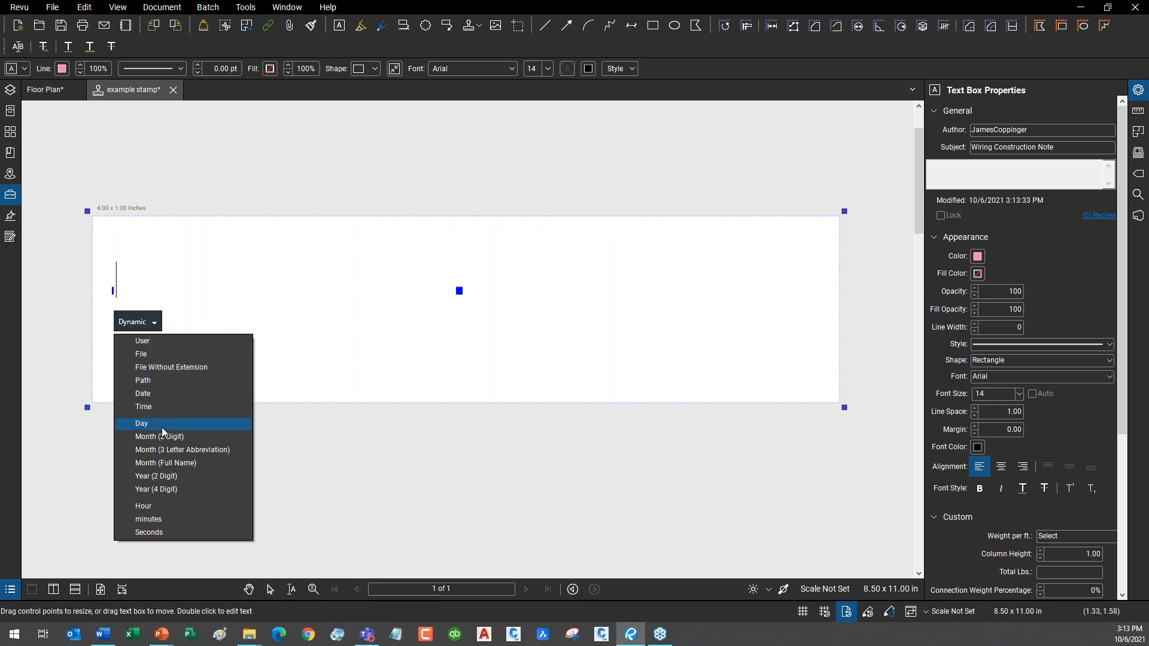
{"action": "key", "text": "Up"}
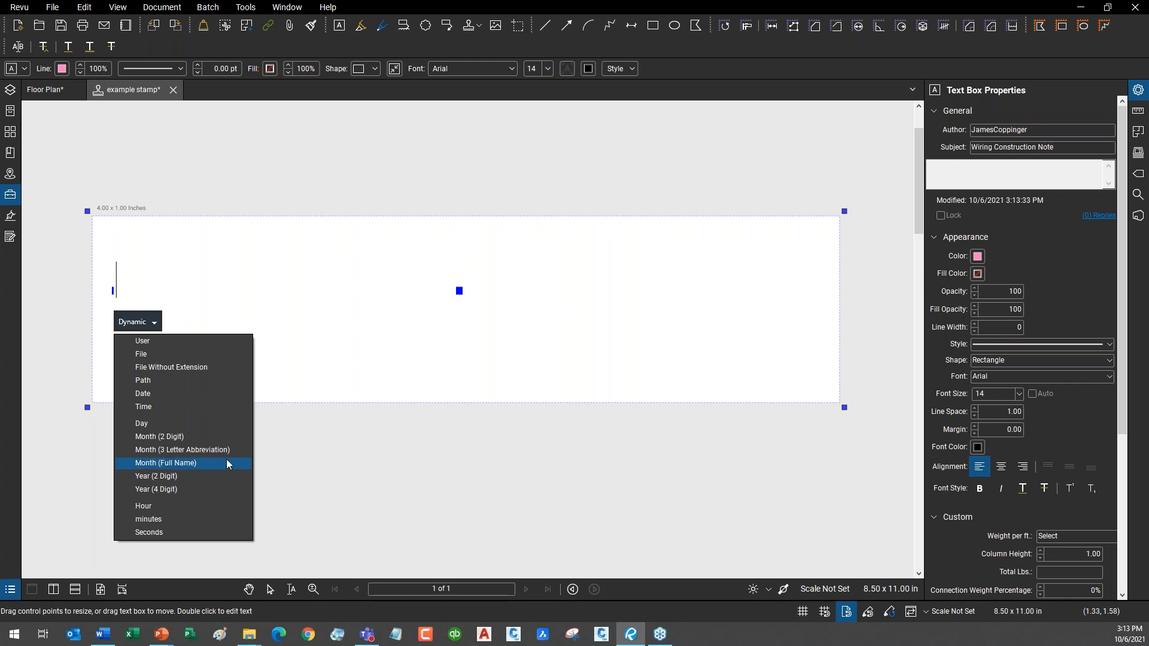
{"action": "left_click", "coordinate": [213, 341]}
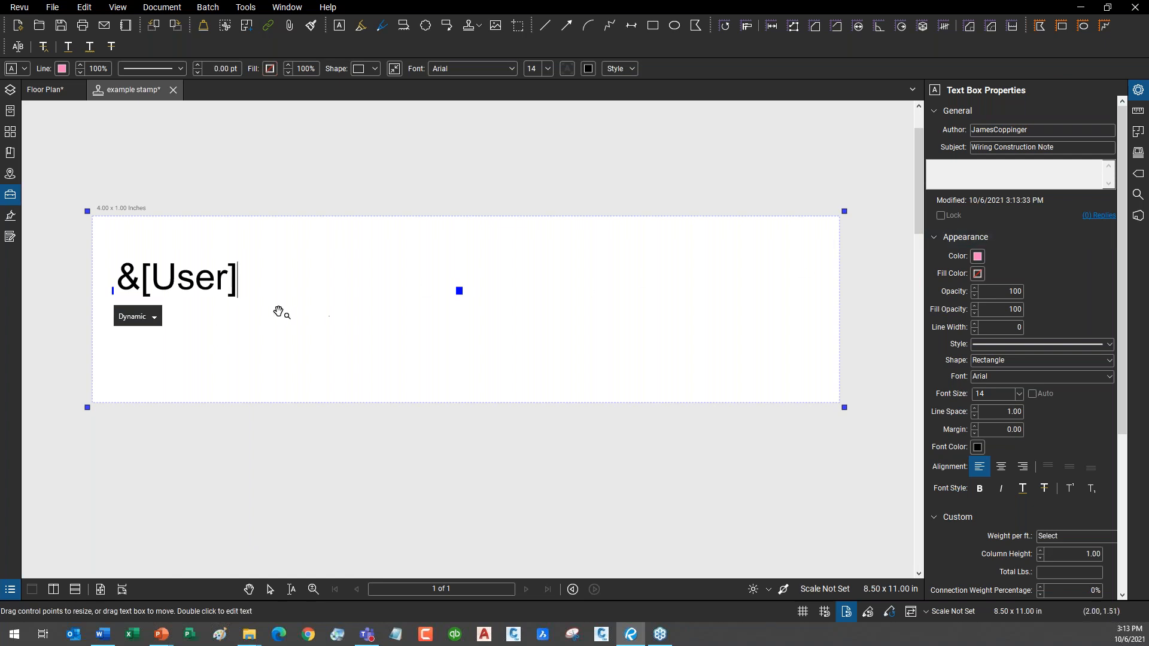
{"action": "left_click", "coordinate": [213, 371]}
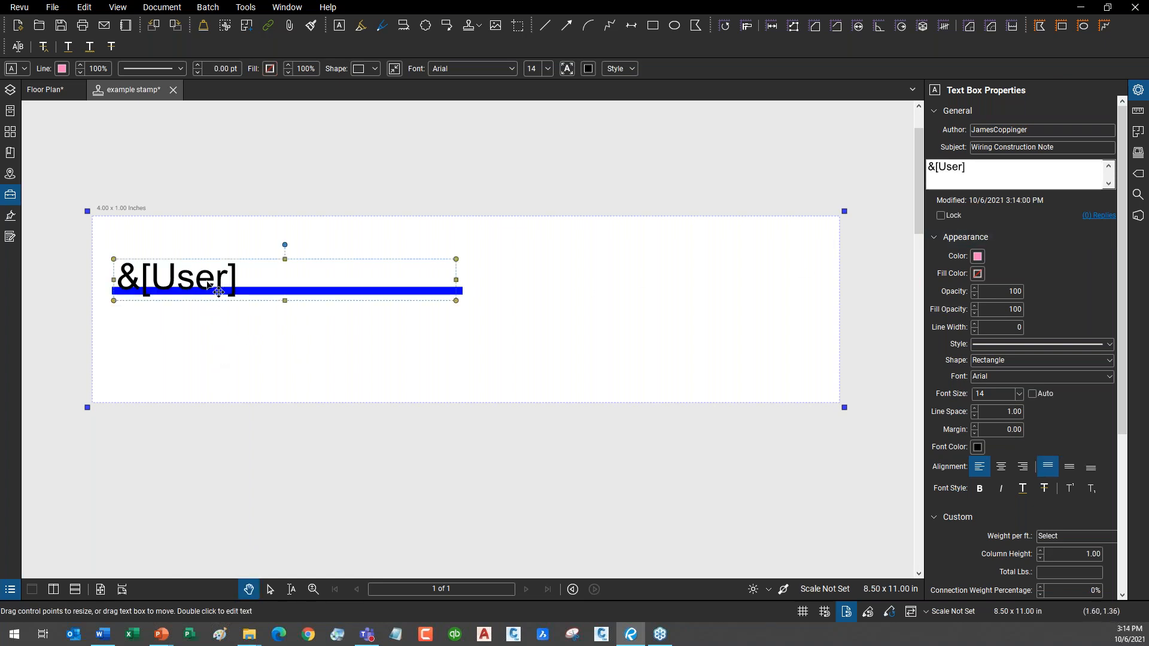
Reduce the User text's font size and settle the box into place.
{"action": "left_click", "coordinate": [1019, 394]}
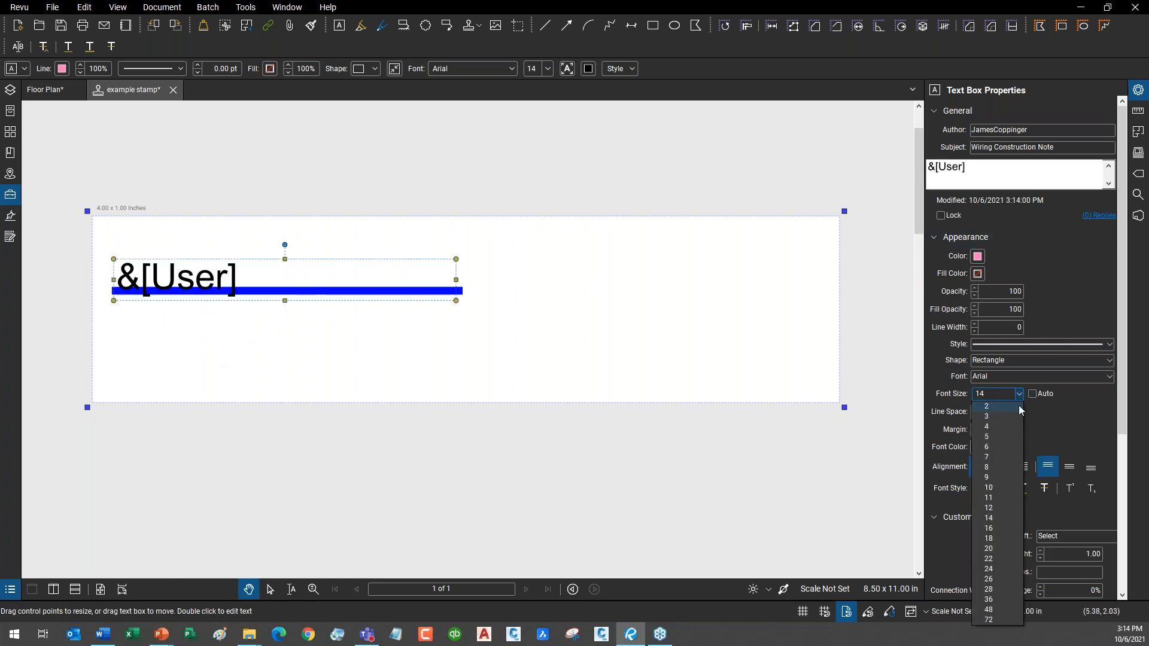
{"action": "left_click", "coordinate": [997, 489]}
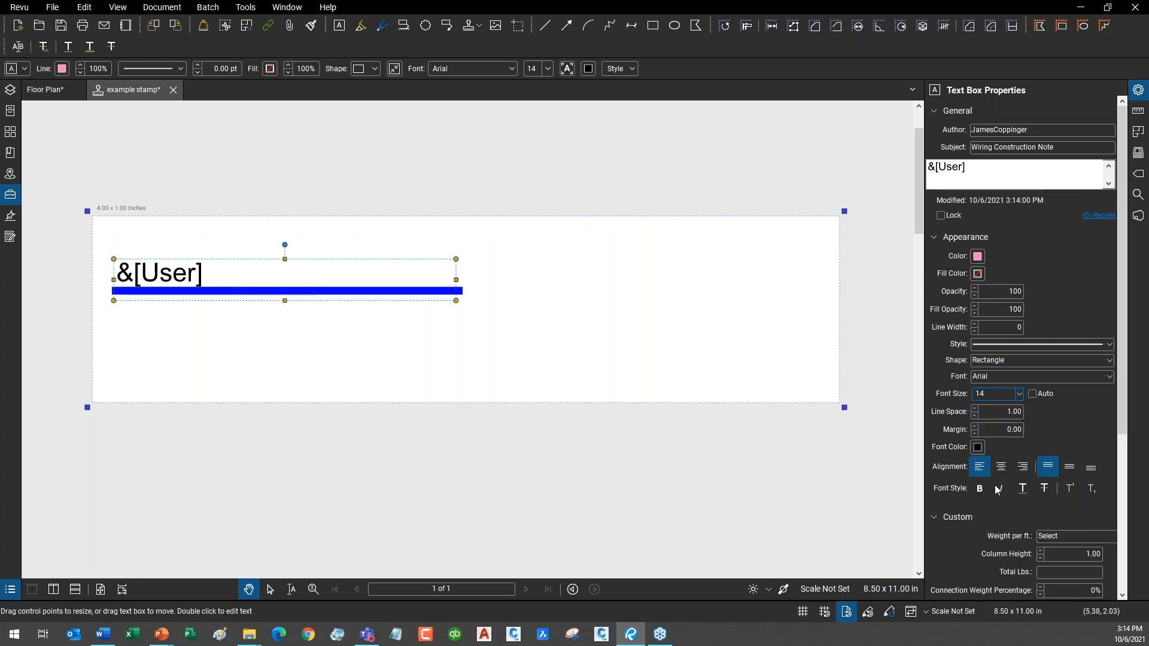
{"action": "left_click_drag", "start_coordinate": [315, 260], "coordinate": [318, 261]}
{"action": "left_click", "coordinate": [371, 359]}
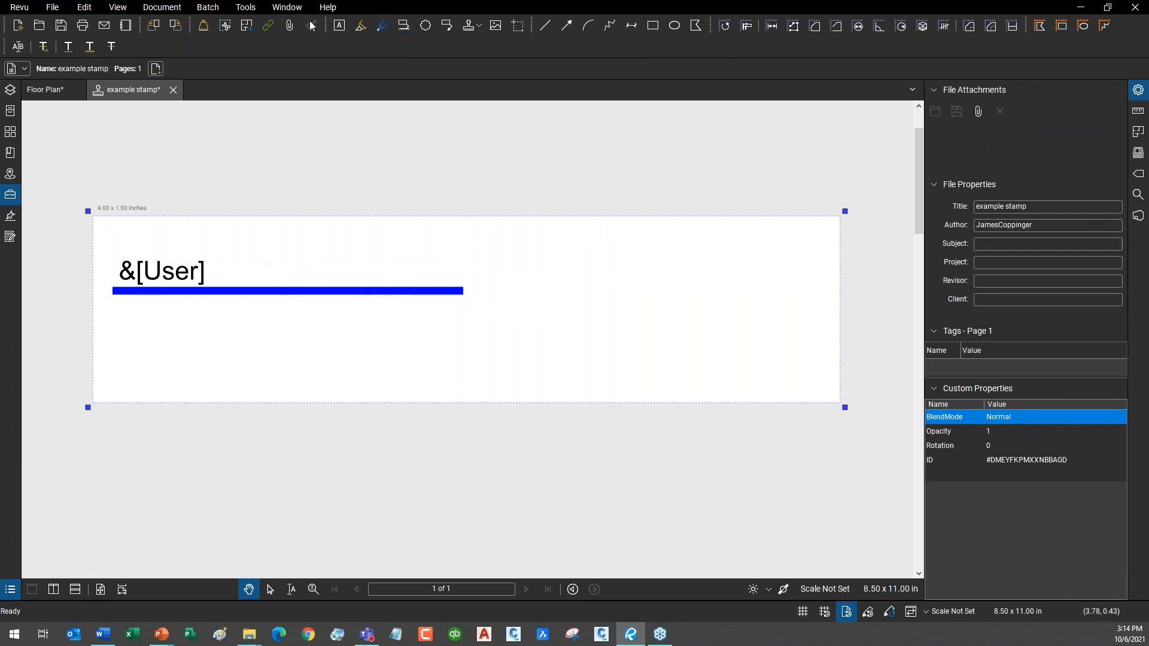
Add a text box near the stamp's bottom edge containing the dynamic Date field.
{"action": "left_click", "coordinate": [245, 6]}
{"action": "mouse_move", "coordinate": [293, 38]}
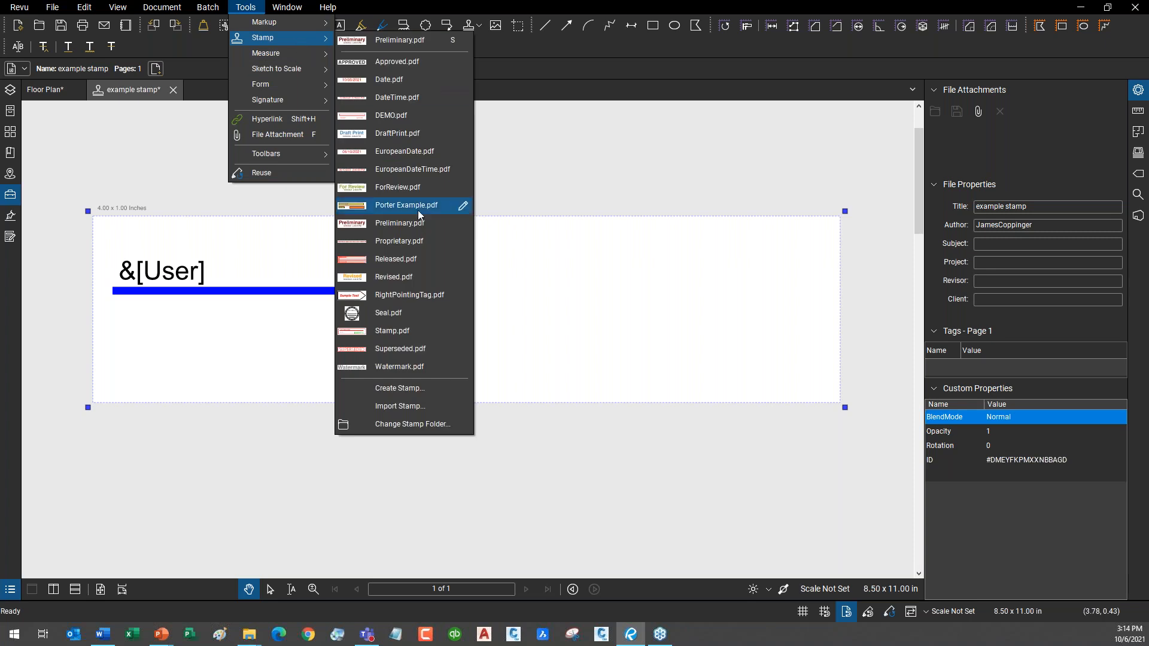
{"action": "left_click", "coordinate": [250, 8]}
{"action": "left_click", "coordinate": [250, 9]}
{"action": "left_click", "coordinate": [247, 7]}
{"action": "mouse_move", "coordinate": [271, 23]}
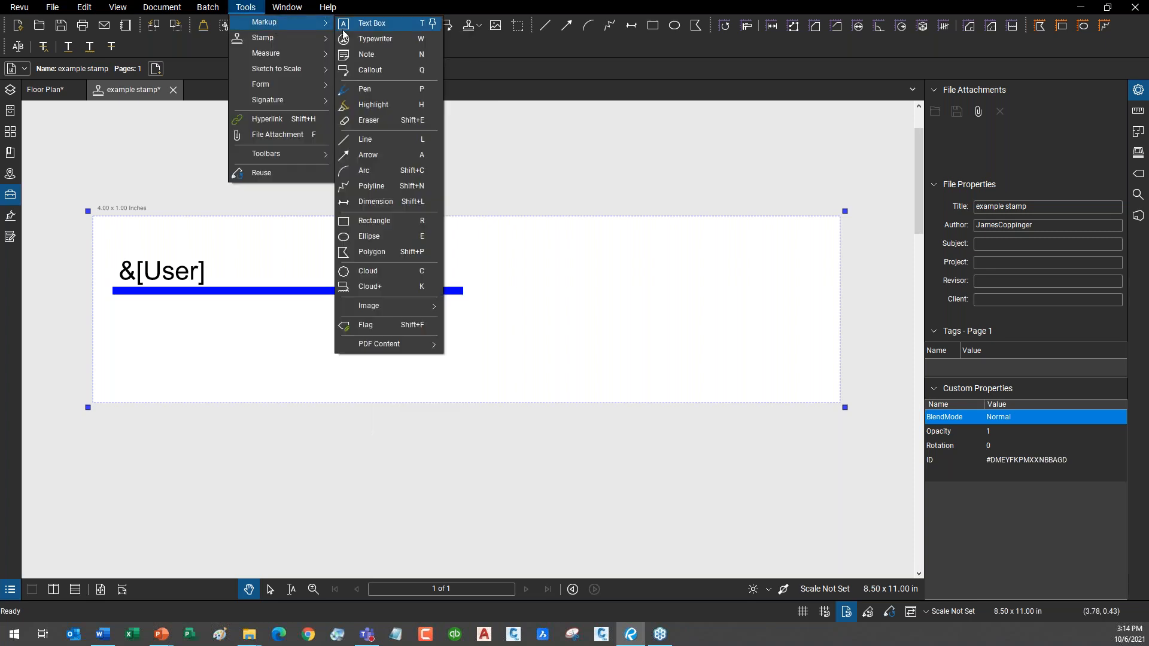
{"action": "left_click", "coordinate": [395, 24]}
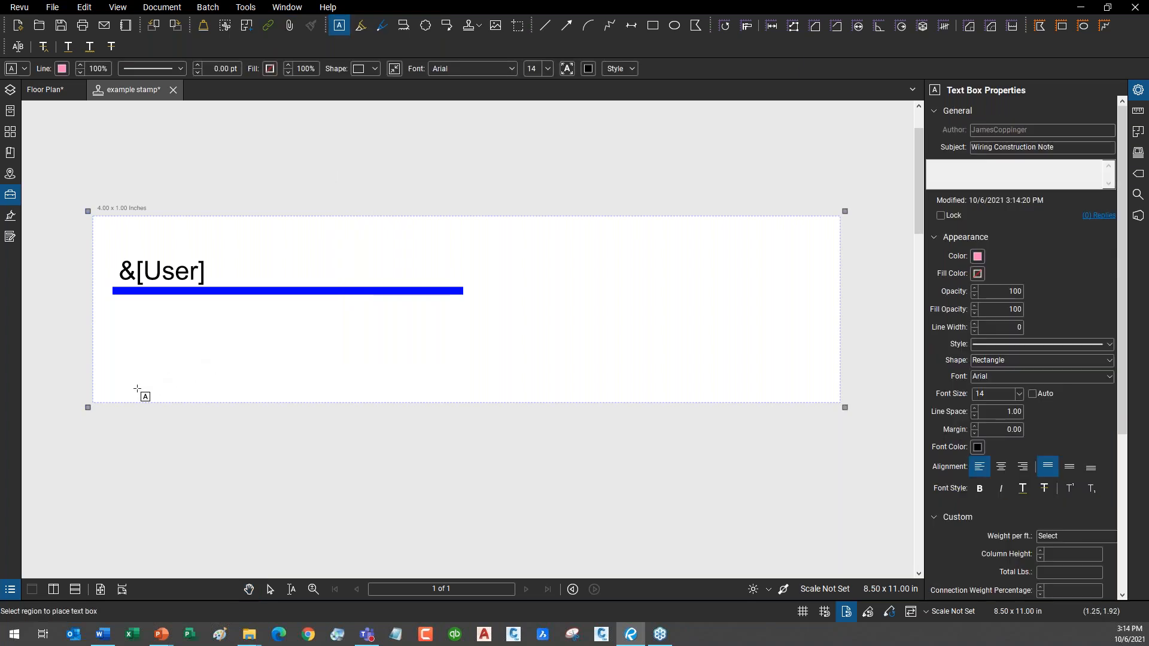
{"action": "left_click_drag", "start_coordinate": [120, 393], "coordinate": [422, 378]}
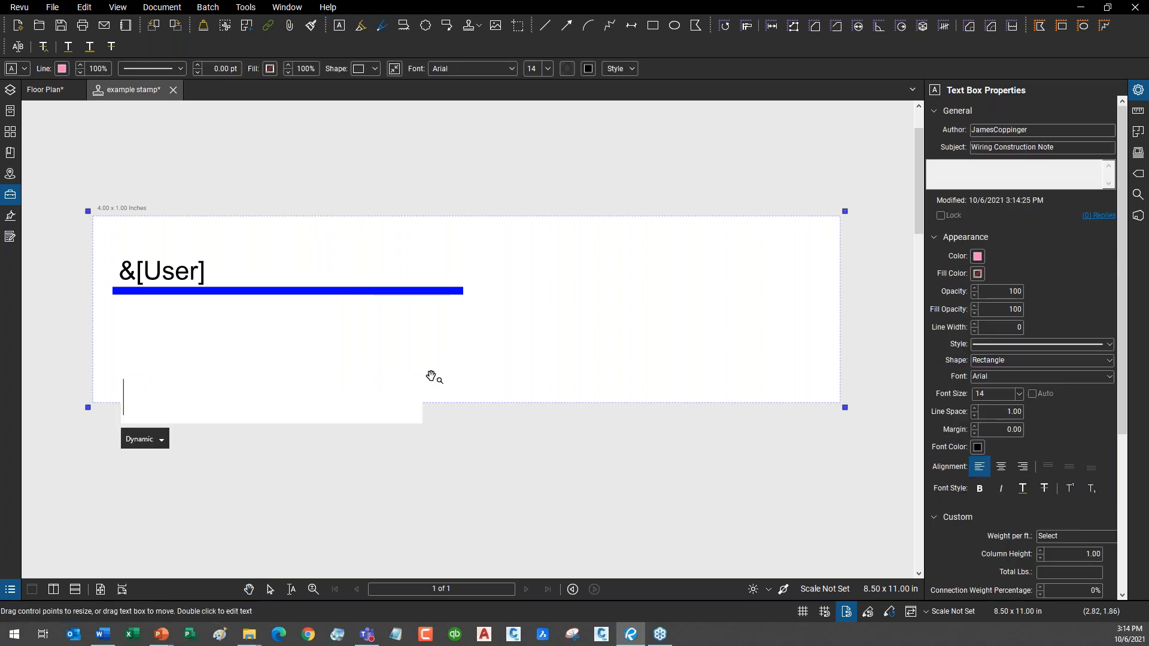
{"action": "left_click", "coordinate": [162, 440]}
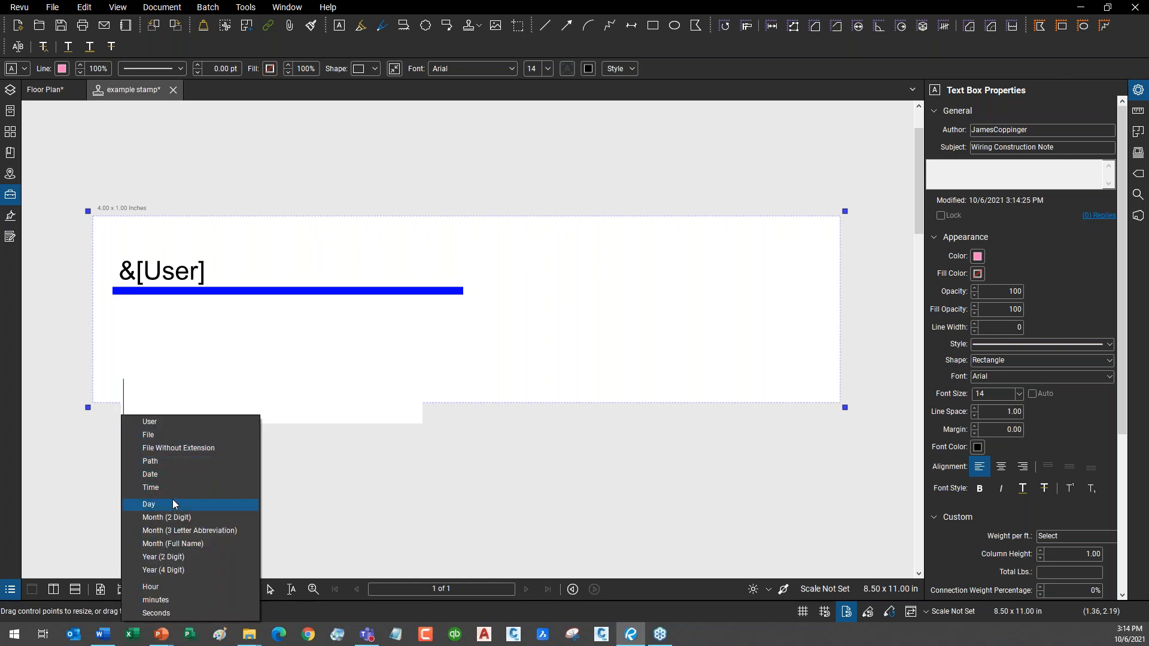
{"action": "left_click", "coordinate": [186, 483]}
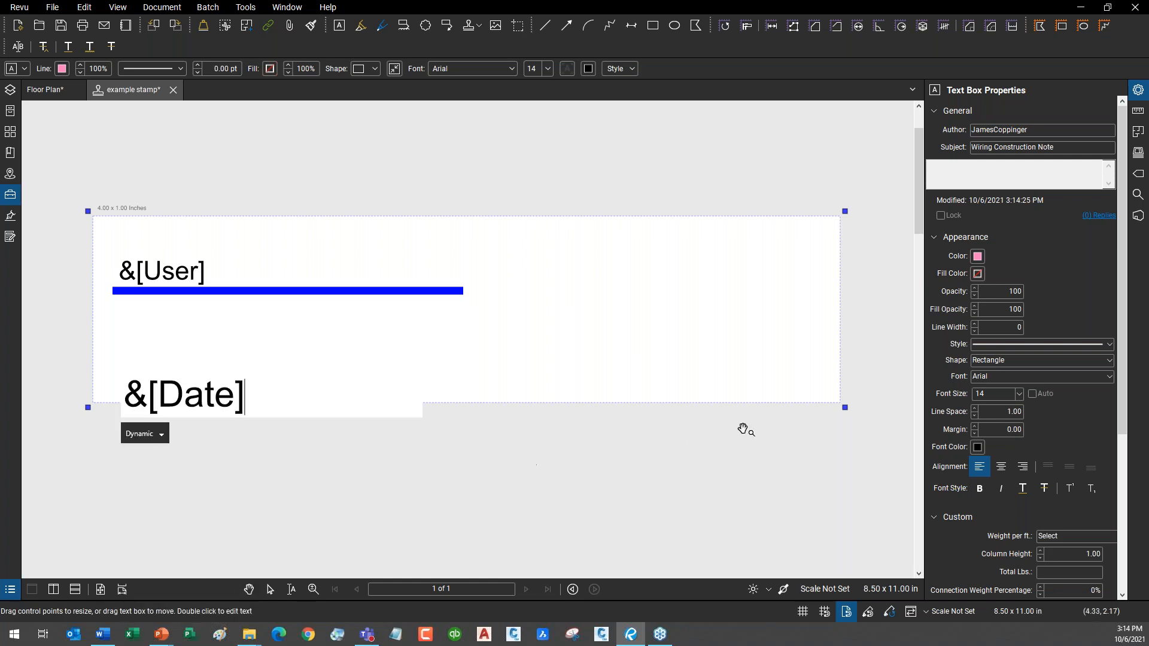
Format the Date text as size 8, red and bold.
{"action": "left_click", "coordinate": [1019, 393]}
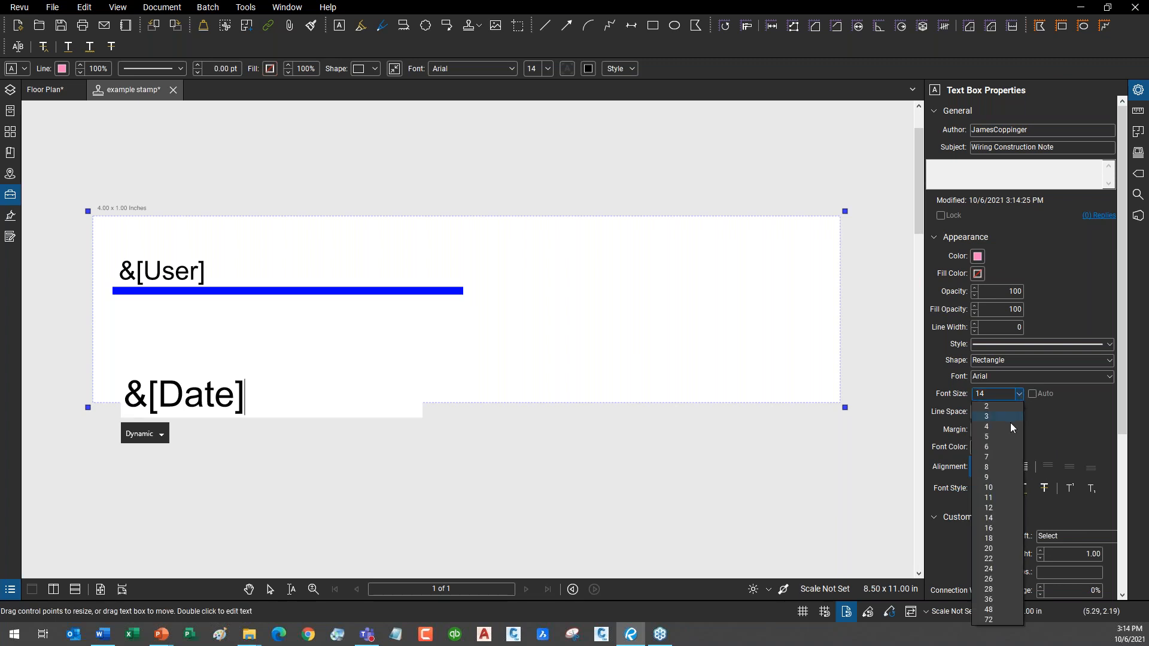
{"action": "left_click", "coordinate": [1004, 466]}
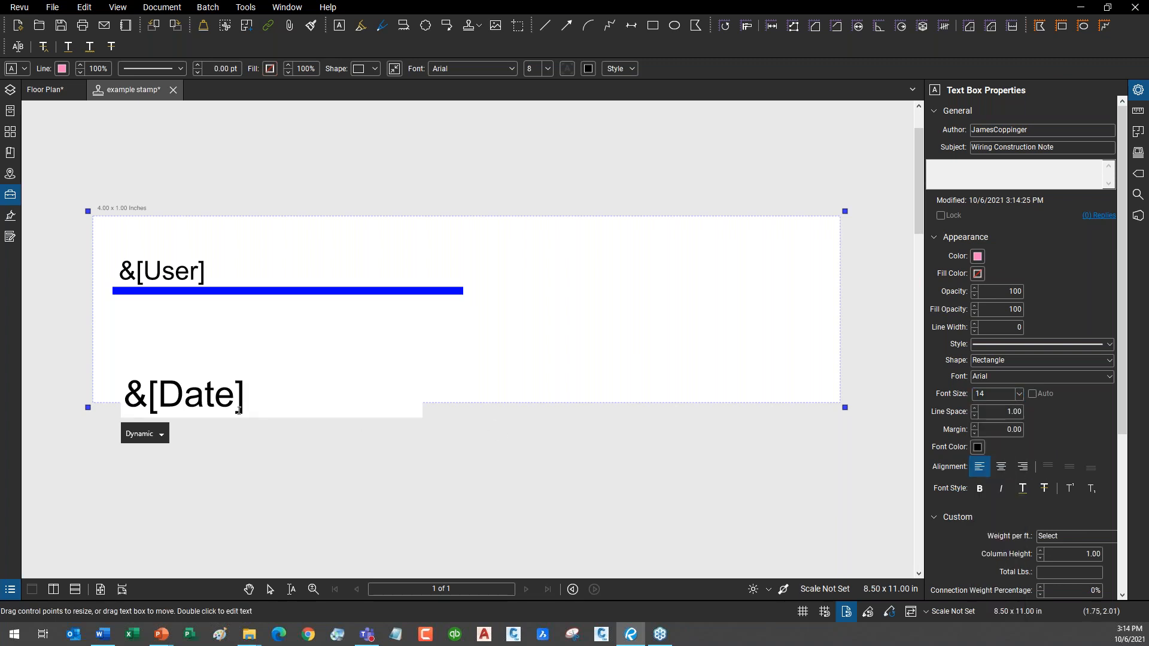
{"action": "left_click_drag", "start_coordinate": [238, 488], "coordinate": [239, 483]}
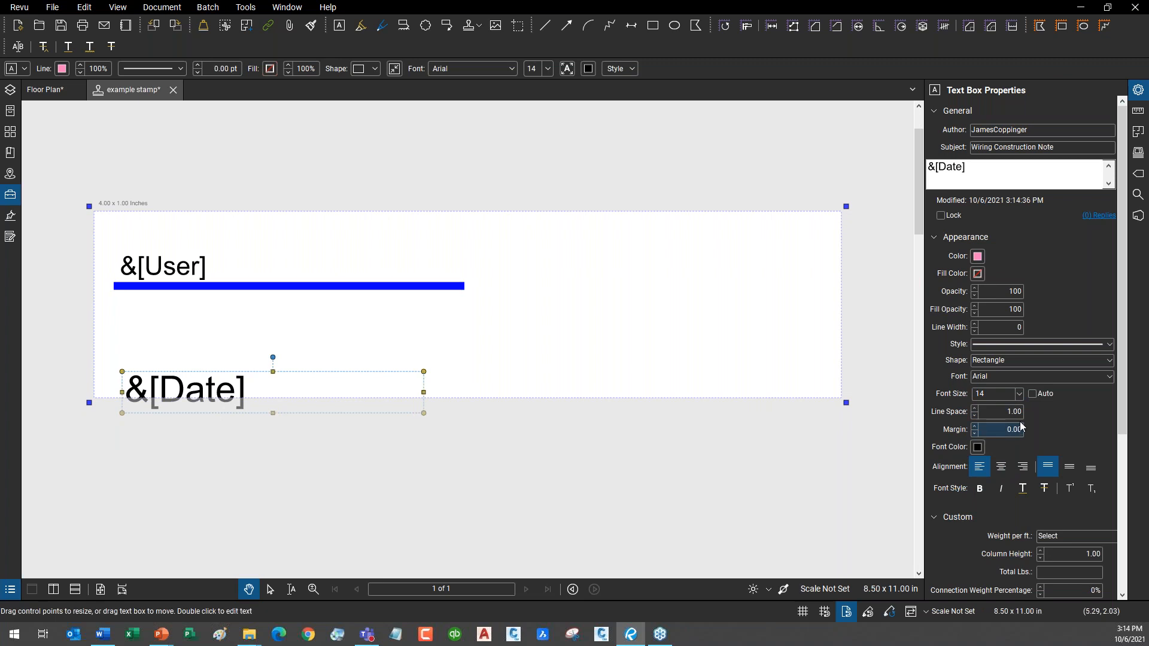
{"action": "left_click", "coordinate": [1019, 396]}
{"action": "left_click", "coordinate": [1007, 467]}
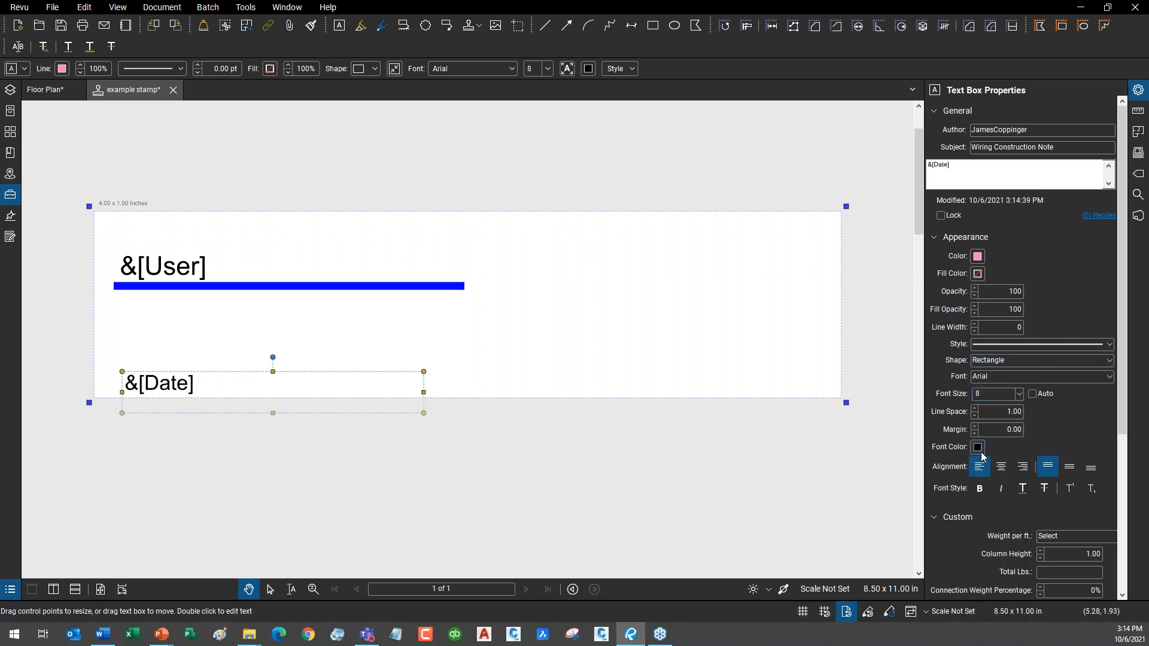
{"action": "left_click", "coordinate": [978, 448]}
{"action": "left_click", "coordinate": [987, 482]}
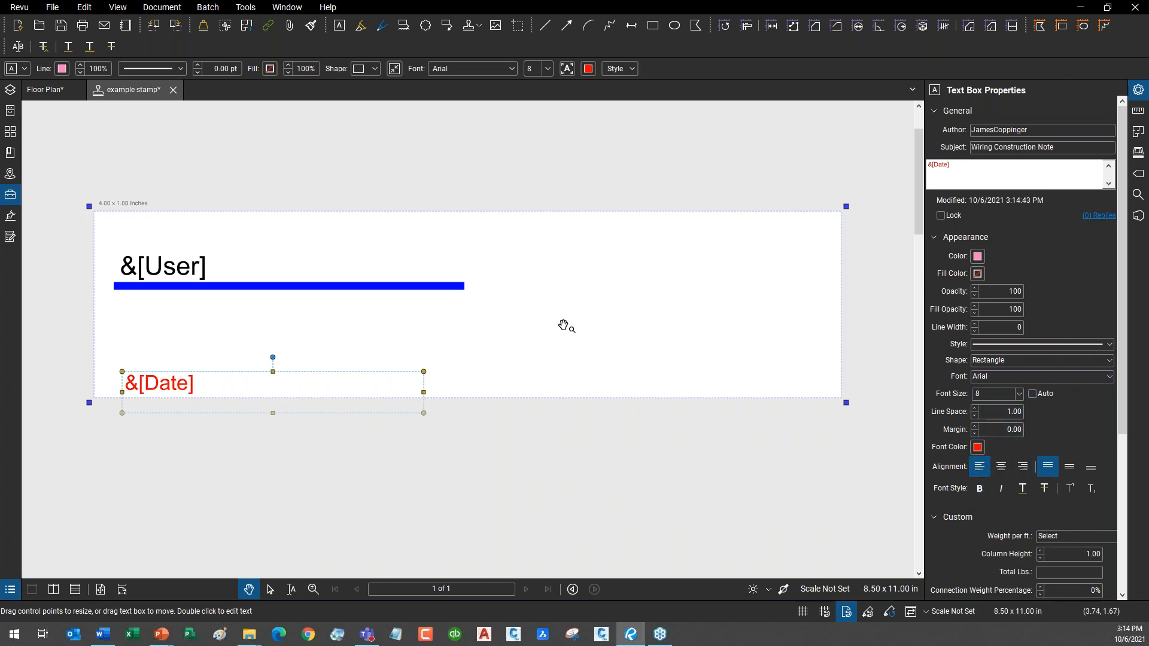
{"action": "left_click", "coordinate": [979, 489]}
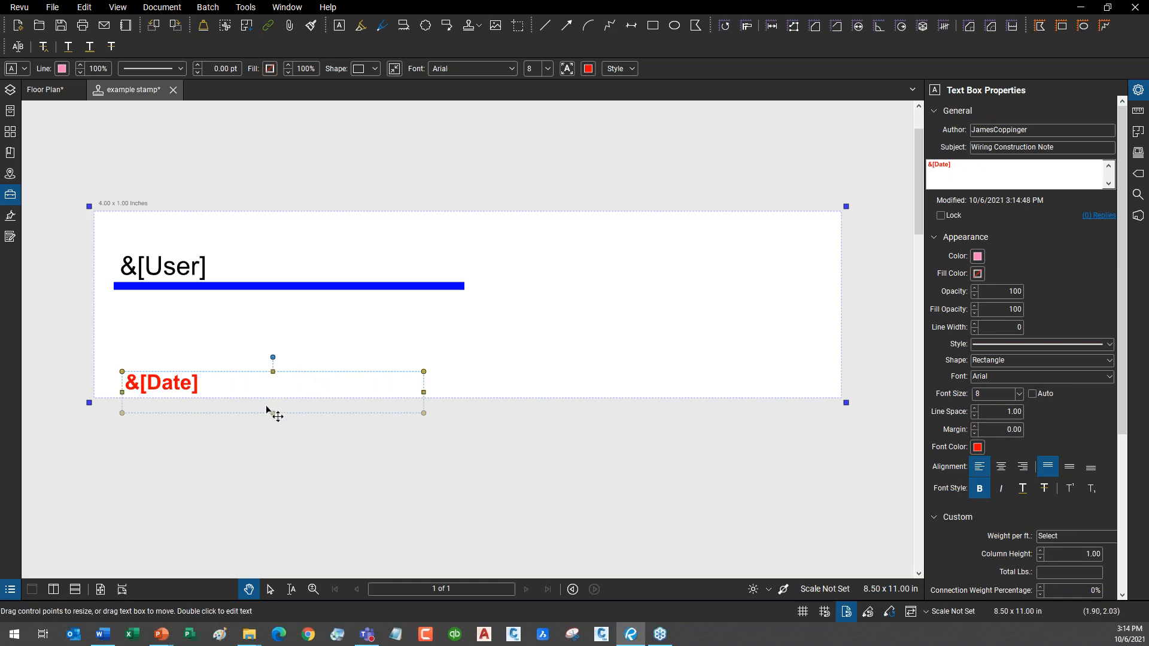
Move the Date box into the stamp's lower-left corner and narrow it.
{"action": "left_click_drag", "start_coordinate": [274, 414], "coordinate": [272, 367]}
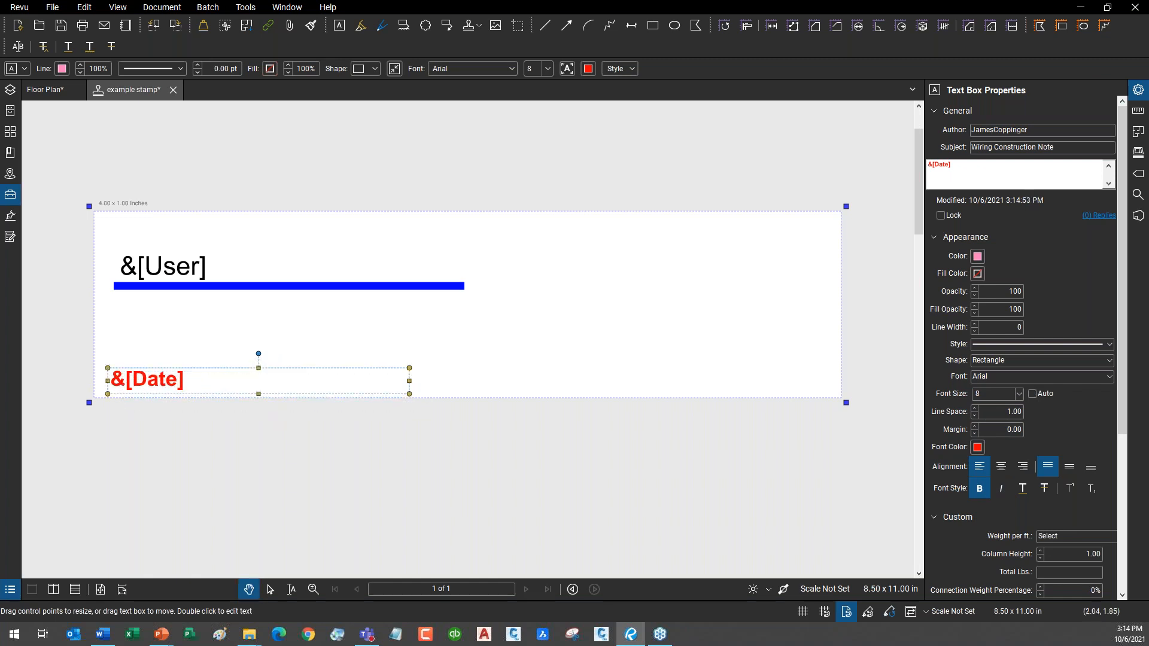
{"action": "left_click_drag", "start_coordinate": [409, 380], "coordinate": [284, 380]}
{"action": "left_click", "coordinate": [246, 8]}
{"action": "left_click", "coordinate": [271, 13]}
{"action": "left_click", "coordinate": [271, 8]}
{"action": "mouse_move", "coordinate": [246, 7]}
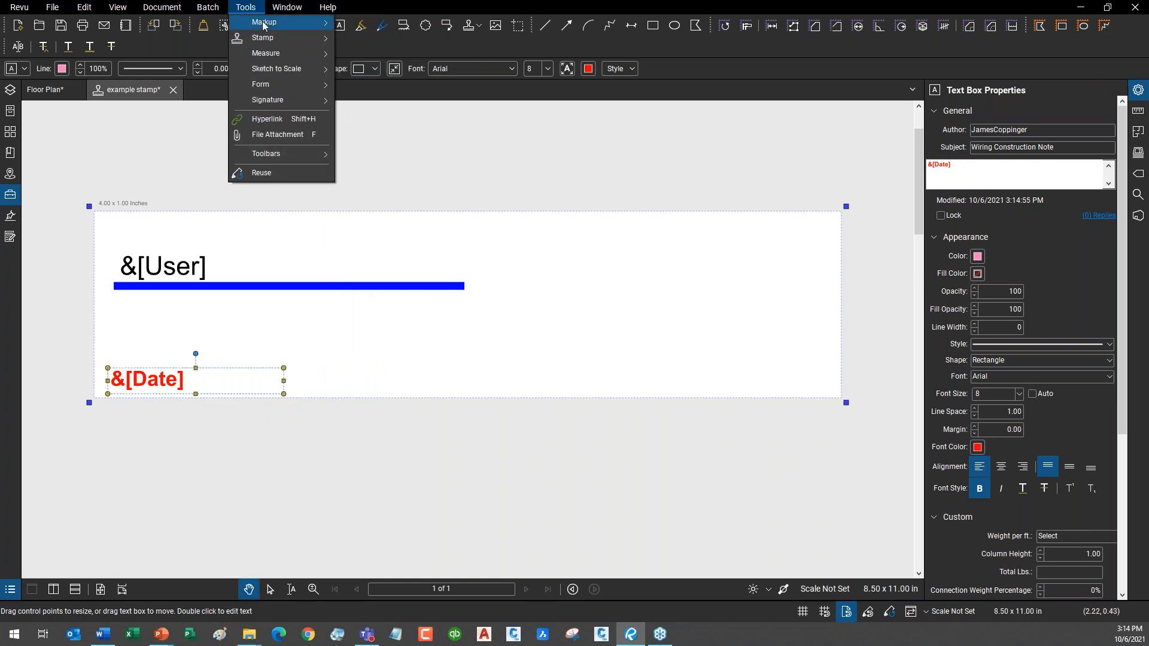
Add a text box at the stamp's lower right containing the dynamic File field.
{"action": "left_click", "coordinate": [372, 23]}
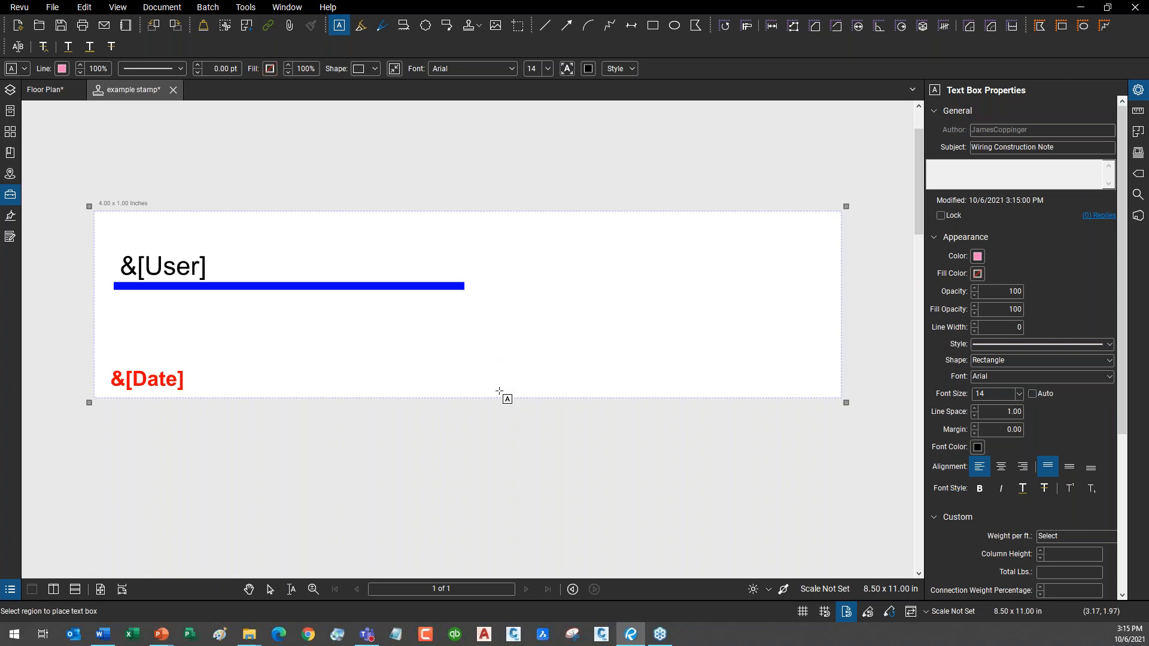
{"action": "left_click_drag", "start_coordinate": [497, 390], "coordinate": [826, 372]}
{"action": "left_click", "coordinate": [525, 436]}
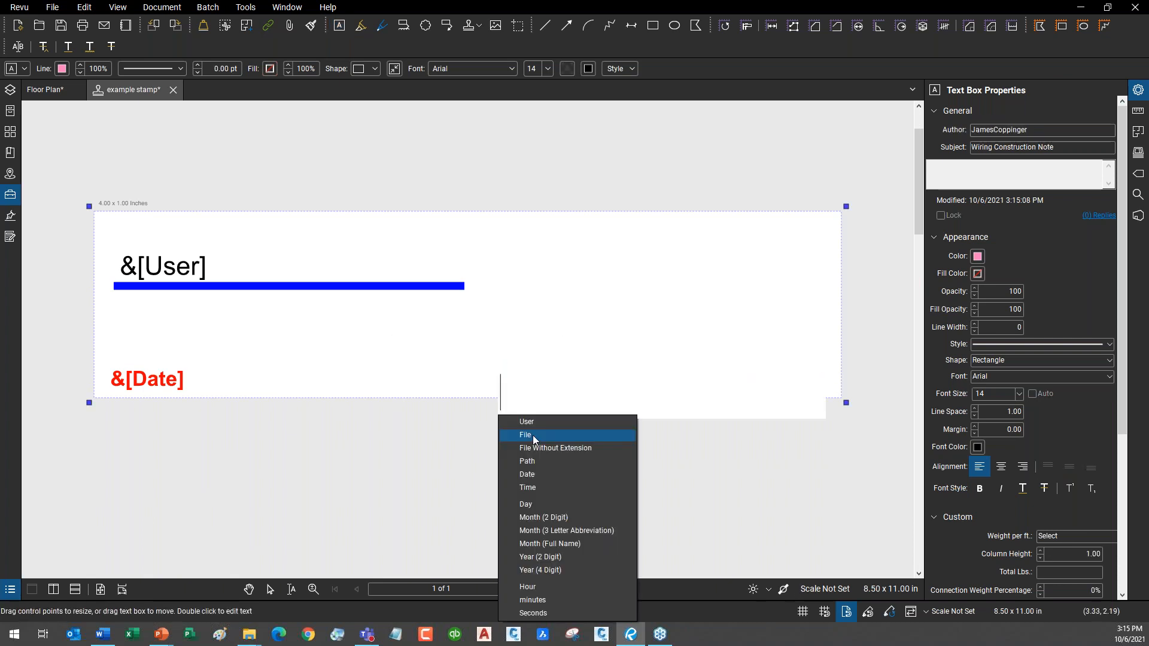
{"action": "left_click", "coordinate": [571, 434]}
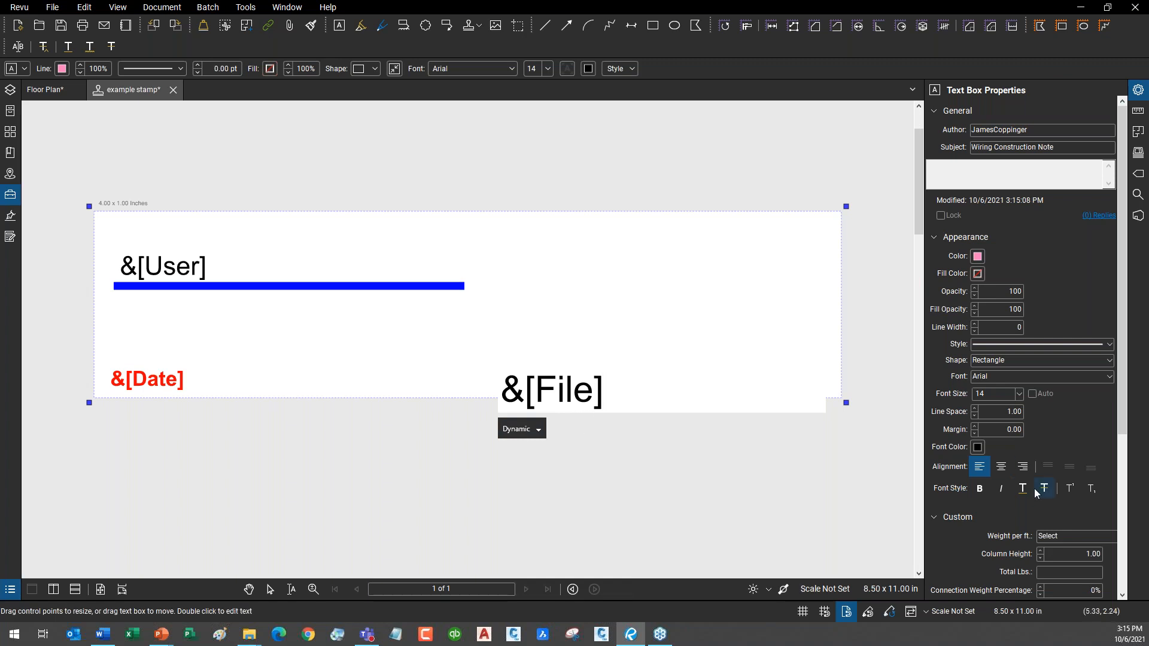
{"action": "left_click", "coordinate": [628, 460]}
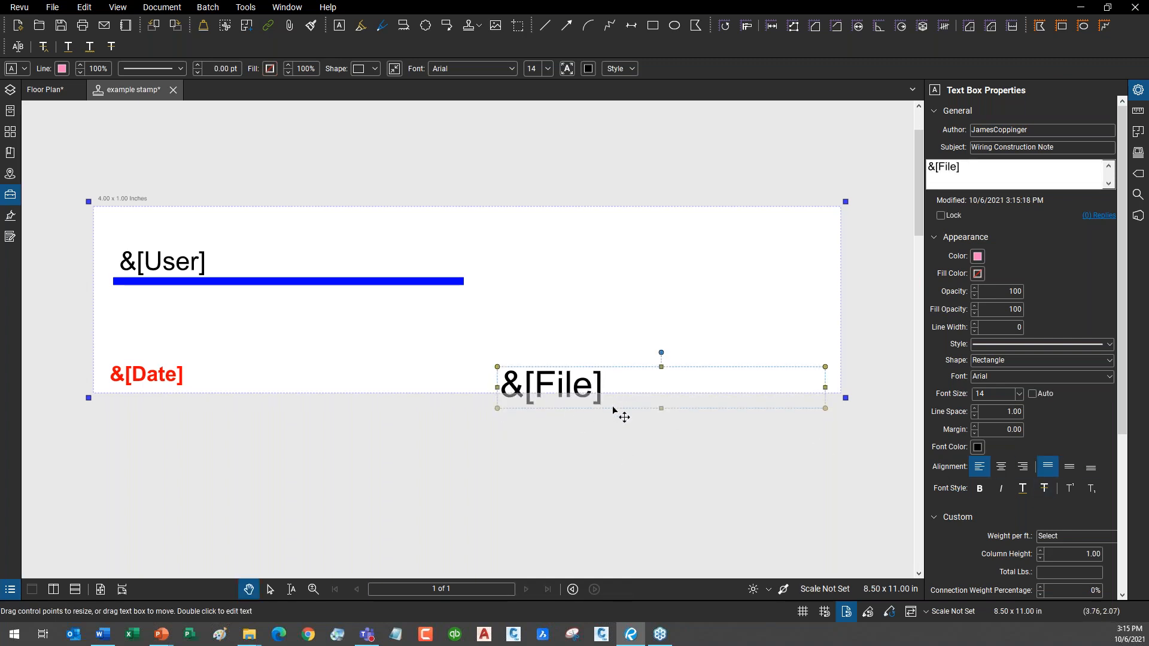
Format the File text as size 8, dark green and italic.
{"action": "left_click", "coordinate": [1019, 393]}
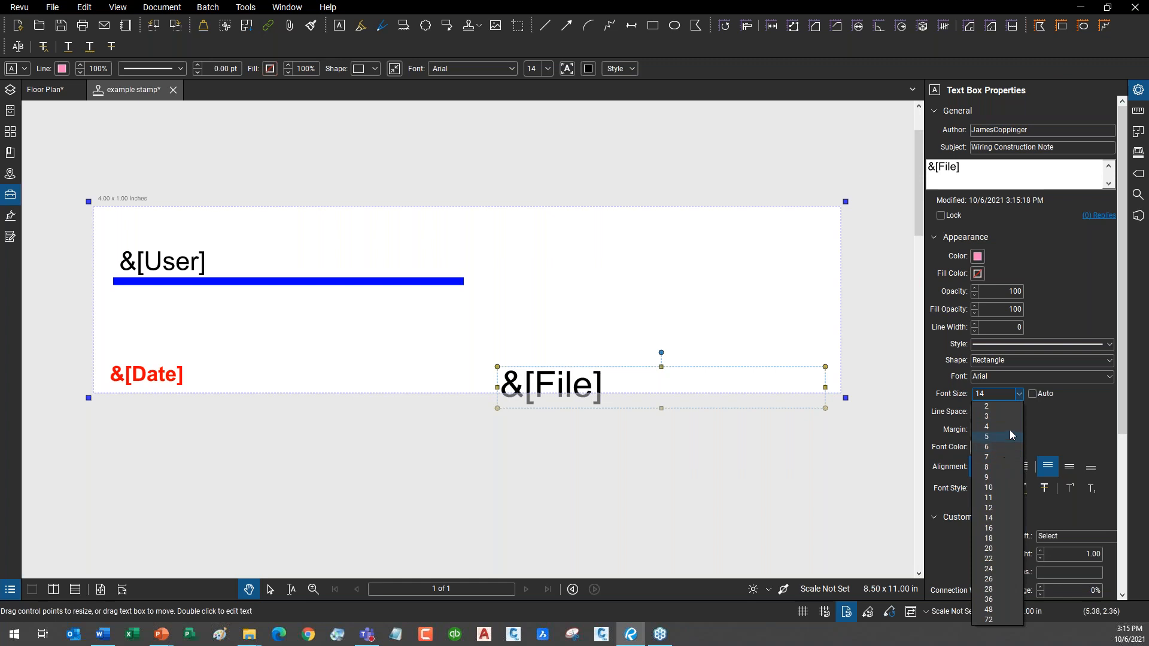
{"action": "left_click", "coordinate": [1005, 467]}
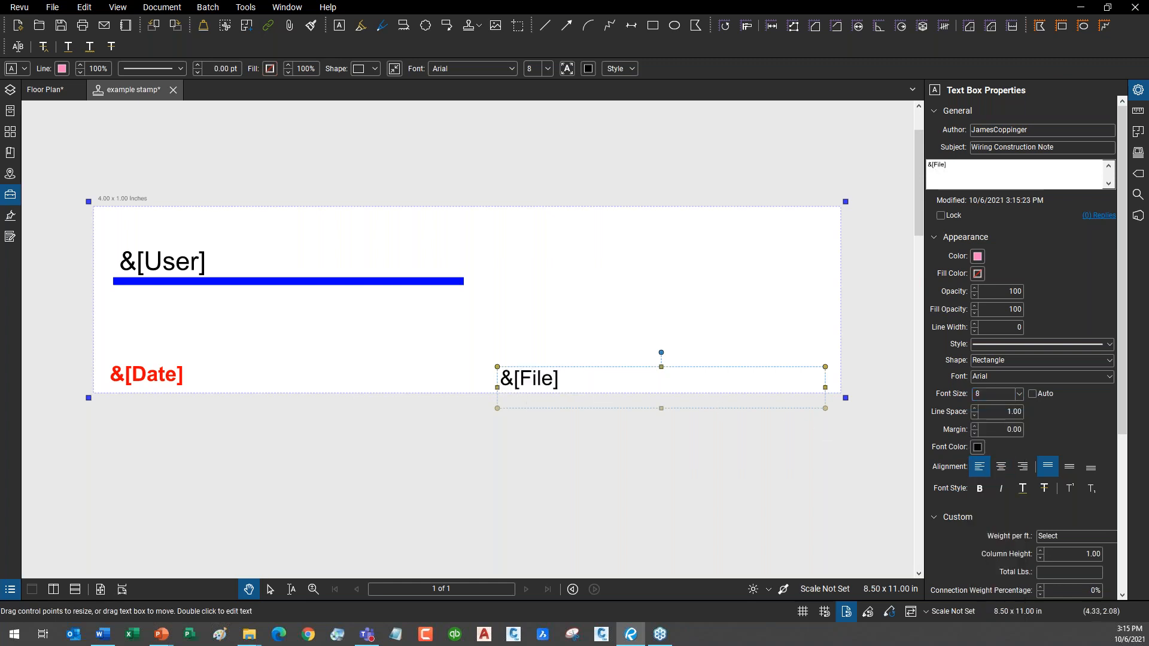
{"action": "left_click", "coordinate": [979, 448]}
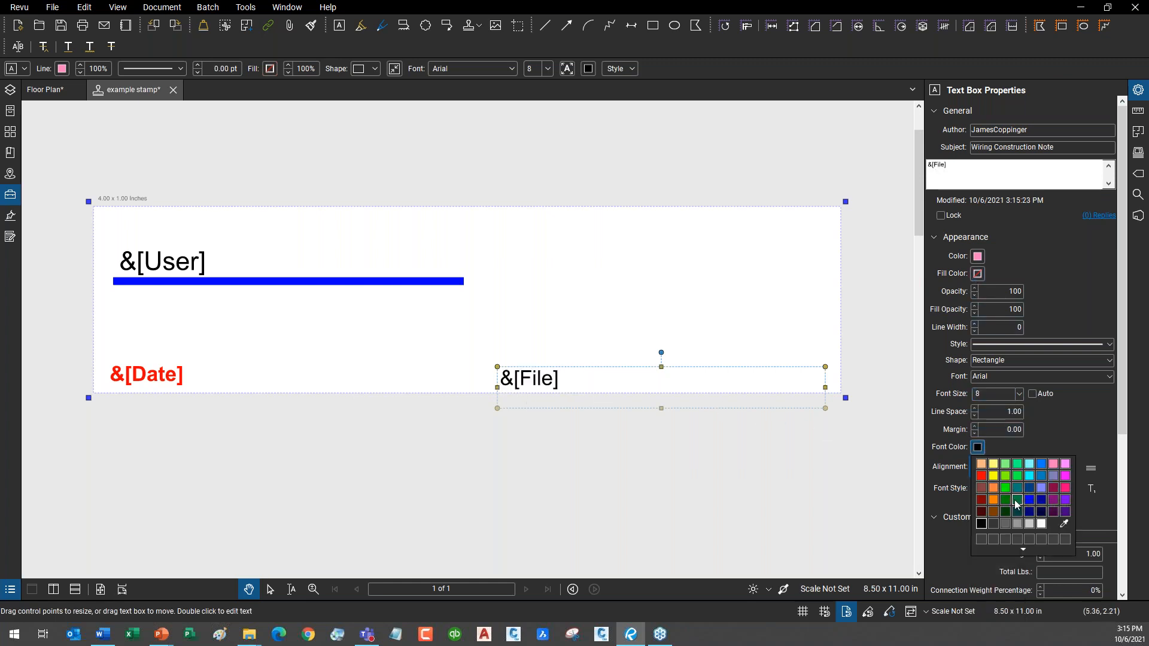
{"action": "left_click", "coordinate": [1005, 499]}
{"action": "left_click", "coordinate": [1000, 488]}
Reposition the &[File] box and draw a red ellipse on the stamp's right side.
{"action": "left_click_drag", "start_coordinate": [585, 370], "coordinate": [498, 347]}
{"action": "left_click_drag", "start_coordinate": [574, 385], "coordinate": [573, 370]}
{"action": "left_click_drag", "start_coordinate": [676, 350], "coordinate": [835, 375]}
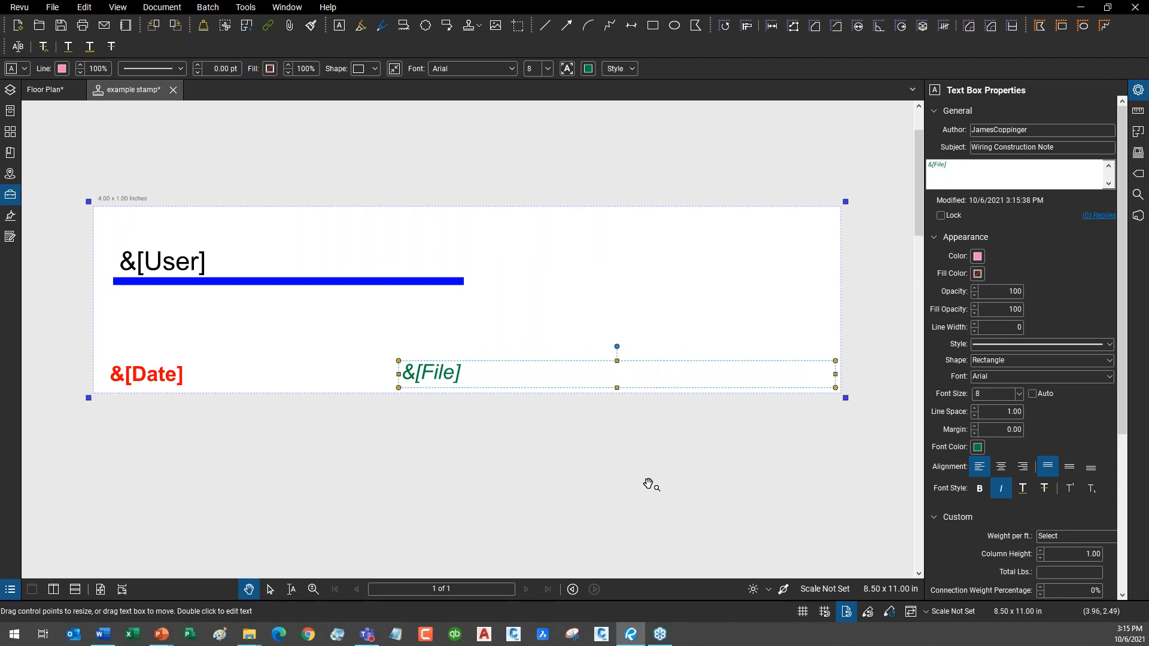
{"action": "left_click", "coordinate": [647, 484]}
{"action": "left_click", "coordinate": [674, 25]}
{"action": "left_click_drag", "start_coordinate": [602, 238], "coordinate": [732, 339]}
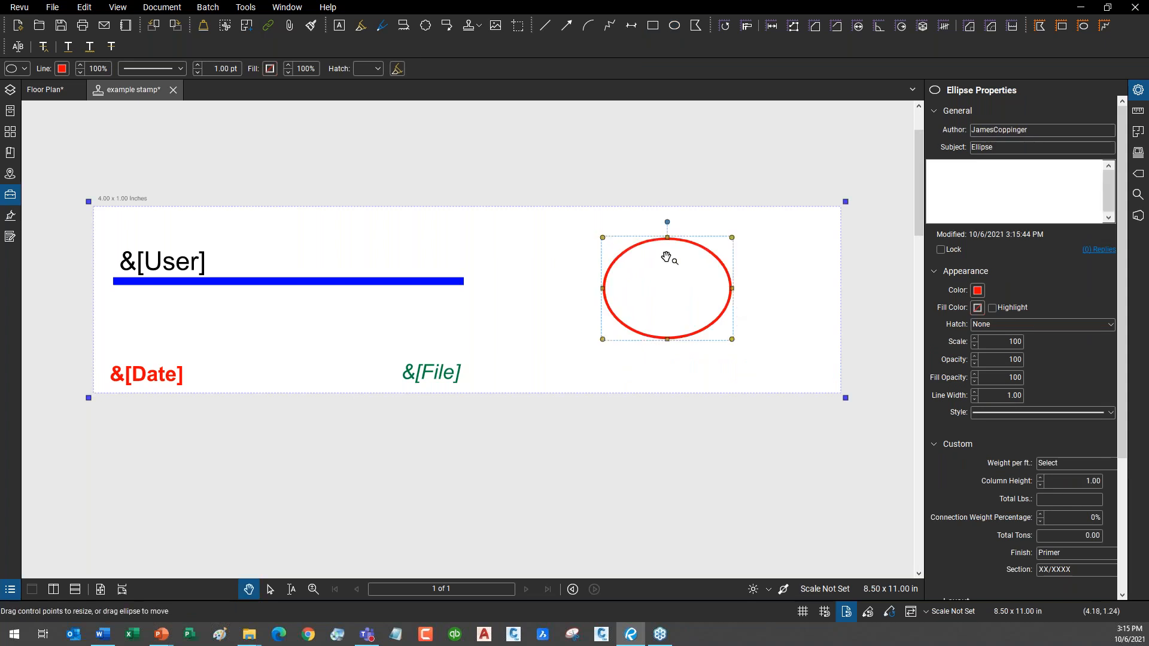
Sketch a dark-blue freehand signature across the red circle.
{"action": "left_click_drag", "start_coordinate": [424, 208], "coordinate": [427, 205]}
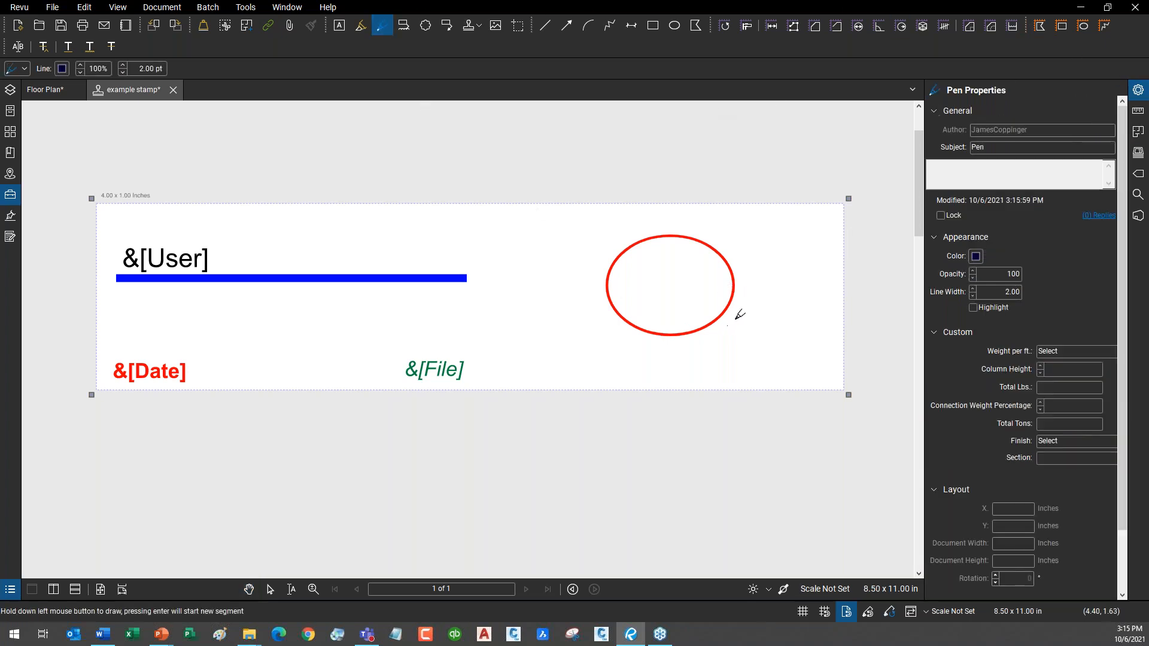
{"action": "mouse_move", "coordinate": [629, 302]}
{"action": "left_mouse_down"}
{"action": "mouse_move", "coordinate": [646, 257]}
{"action": "mouse_move", "coordinate": [679, 295]}
{"action": "mouse_move", "coordinate": [724, 297]}
{"action": "left_mouse_up"}
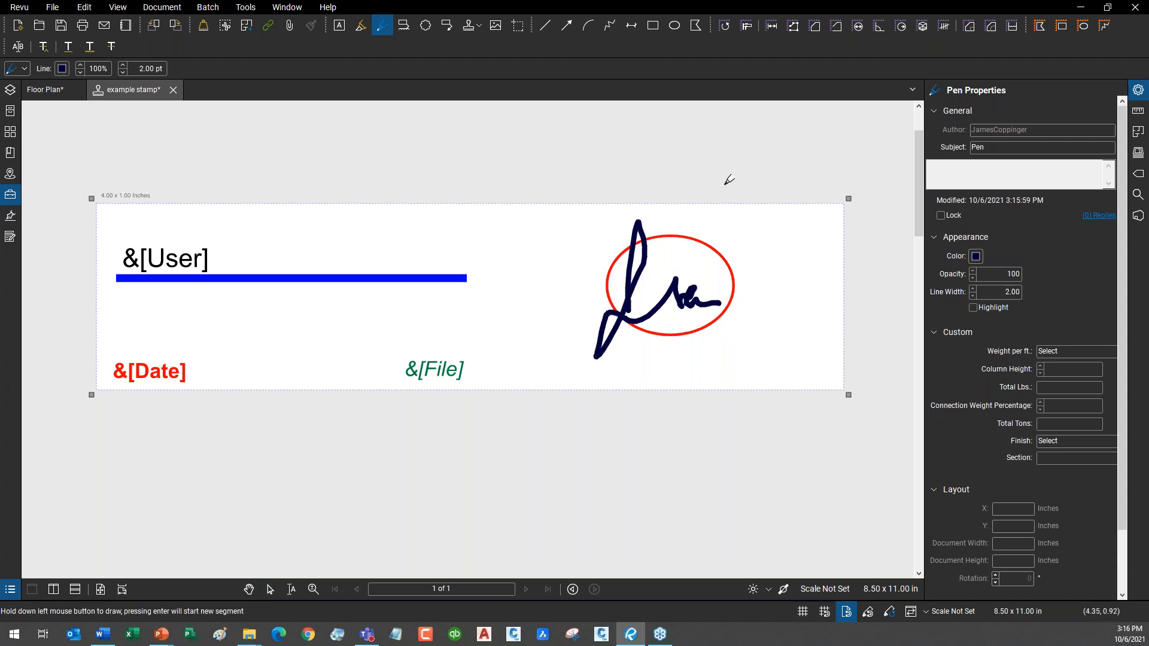
{"action": "key", "text": "Escape"}
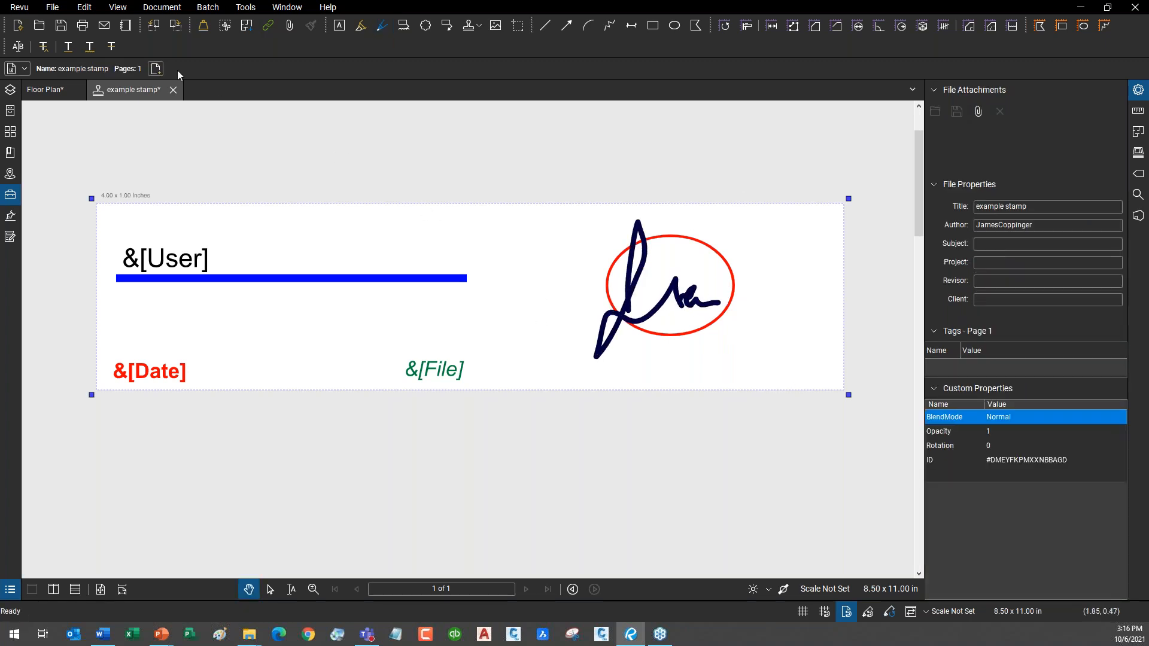
Save and close 'example stamp', then show the available stamps list over the floor plan.
{"action": "left_click", "coordinate": [52, 7]}
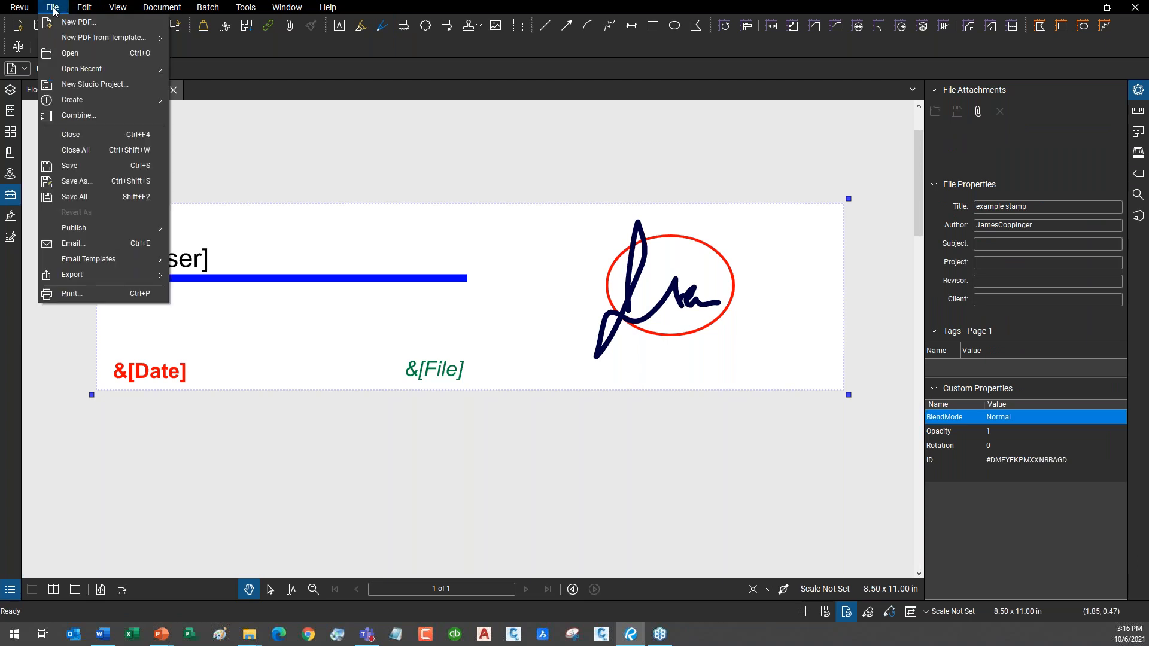
{"action": "left_click", "coordinate": [92, 172]}
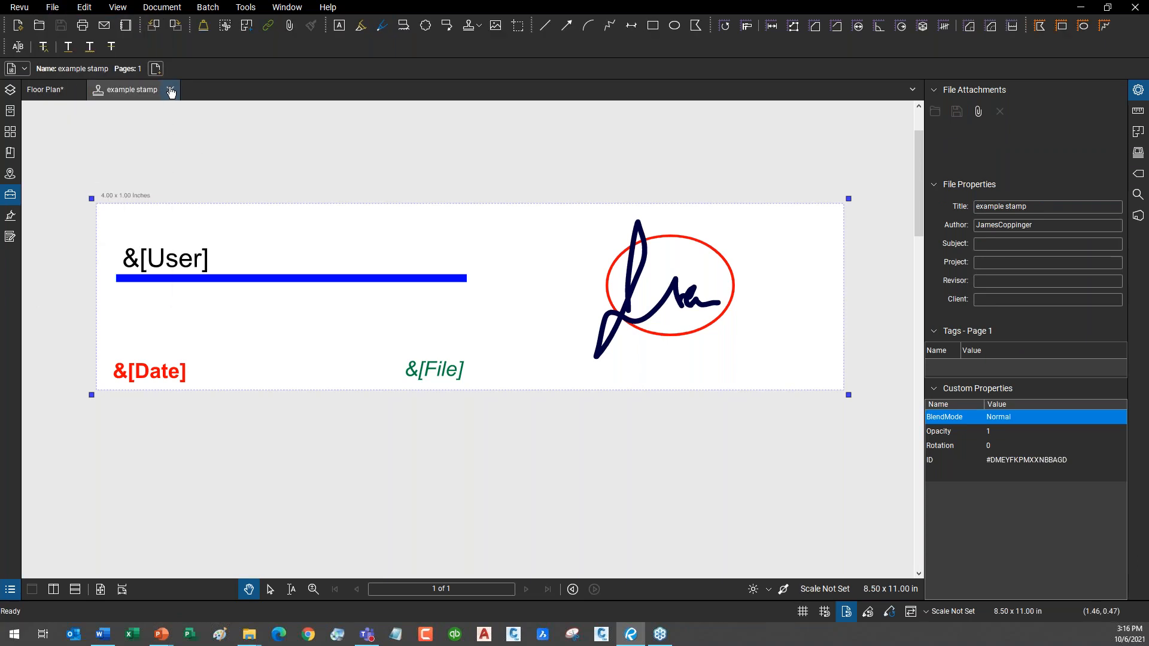
{"action": "left_click", "coordinate": [170, 90]}
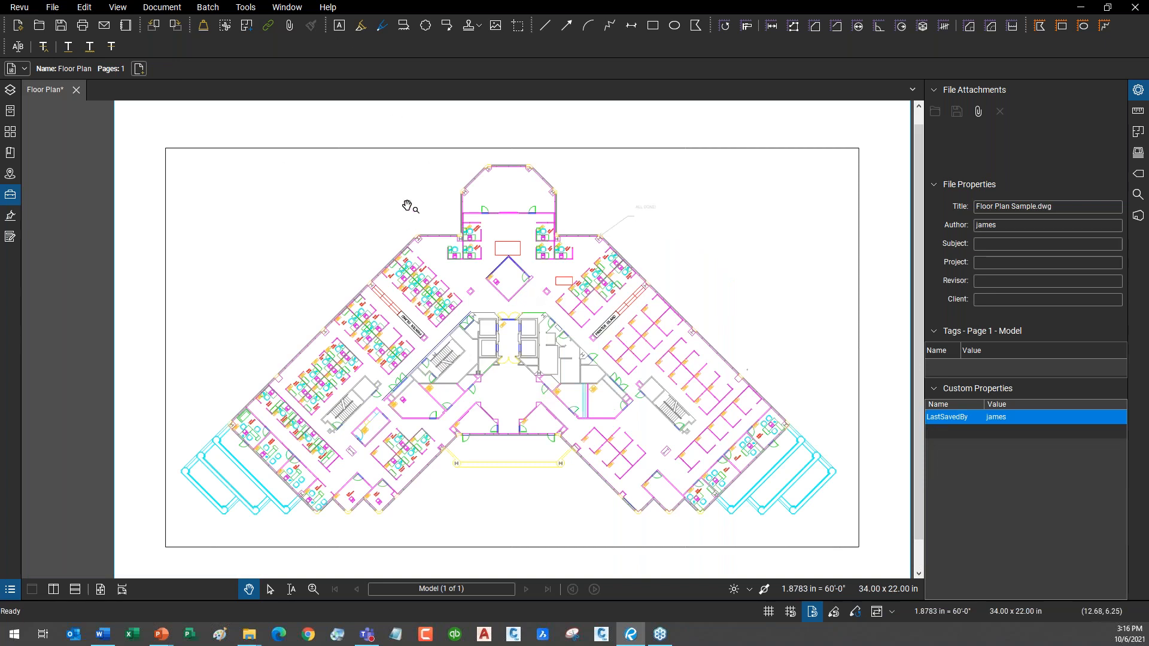
{"action": "left_click", "coordinate": [245, 7]}
{"action": "mouse_move", "coordinate": [270, 42]}
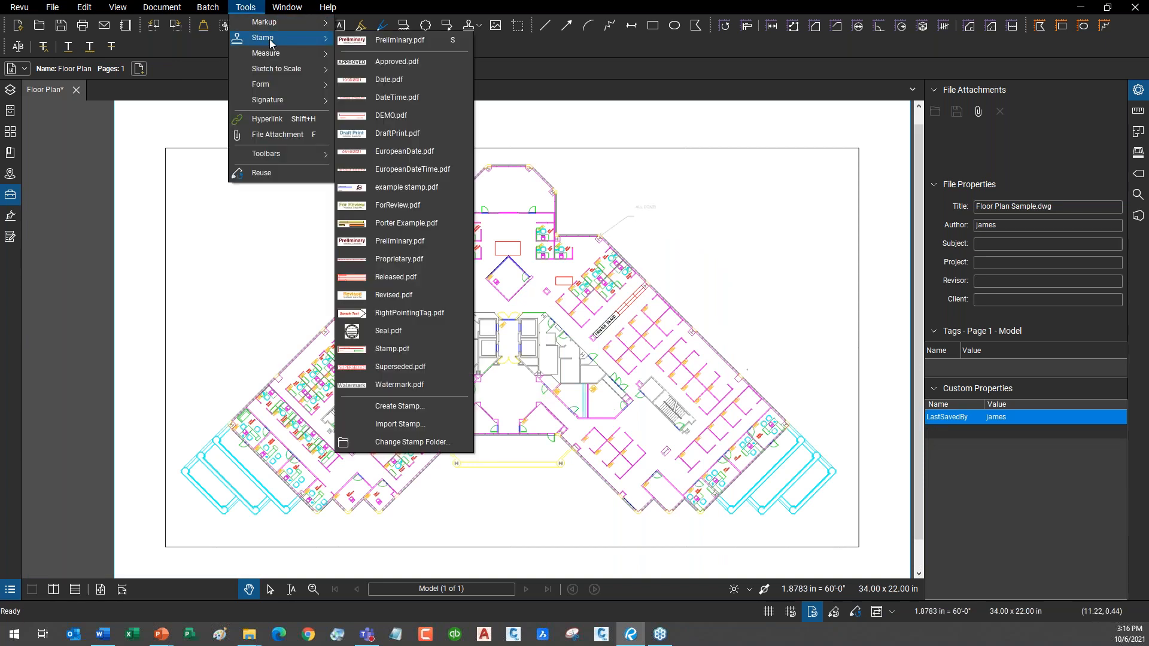
Place the example stamp over the floor plan's top-left corner.
{"action": "left_click", "coordinate": [403, 191]}
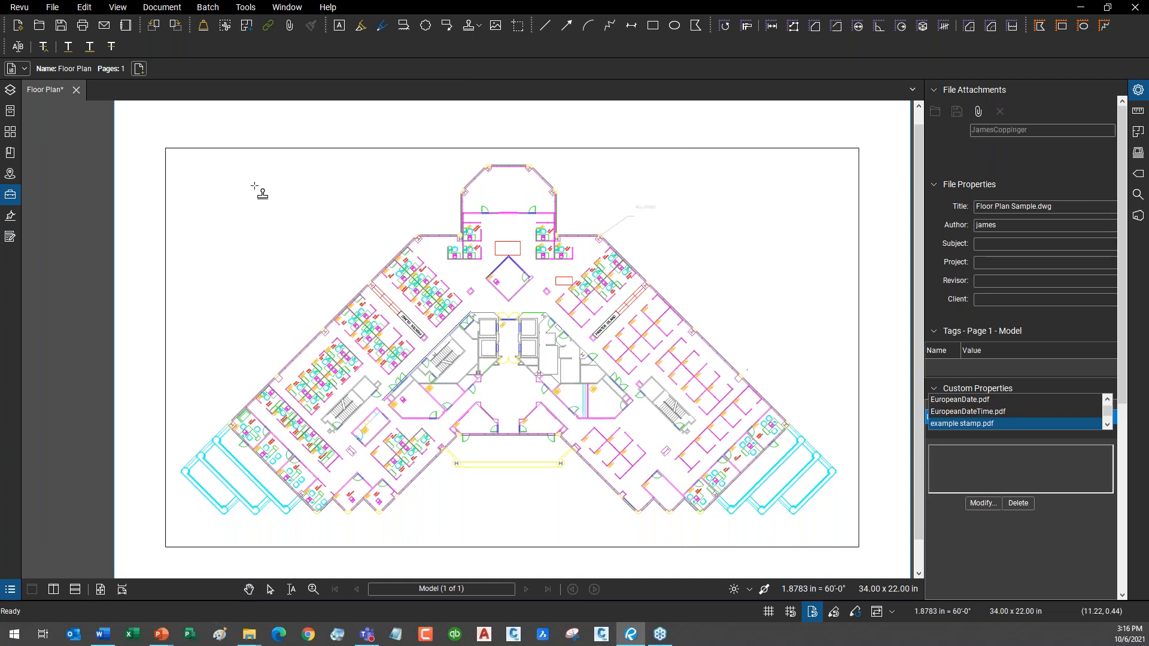
{"action": "left_click", "coordinate": [198, 171]}
{"action": "left_click_drag", "start_coordinate": [350, 229], "coordinate": [427, 260]}
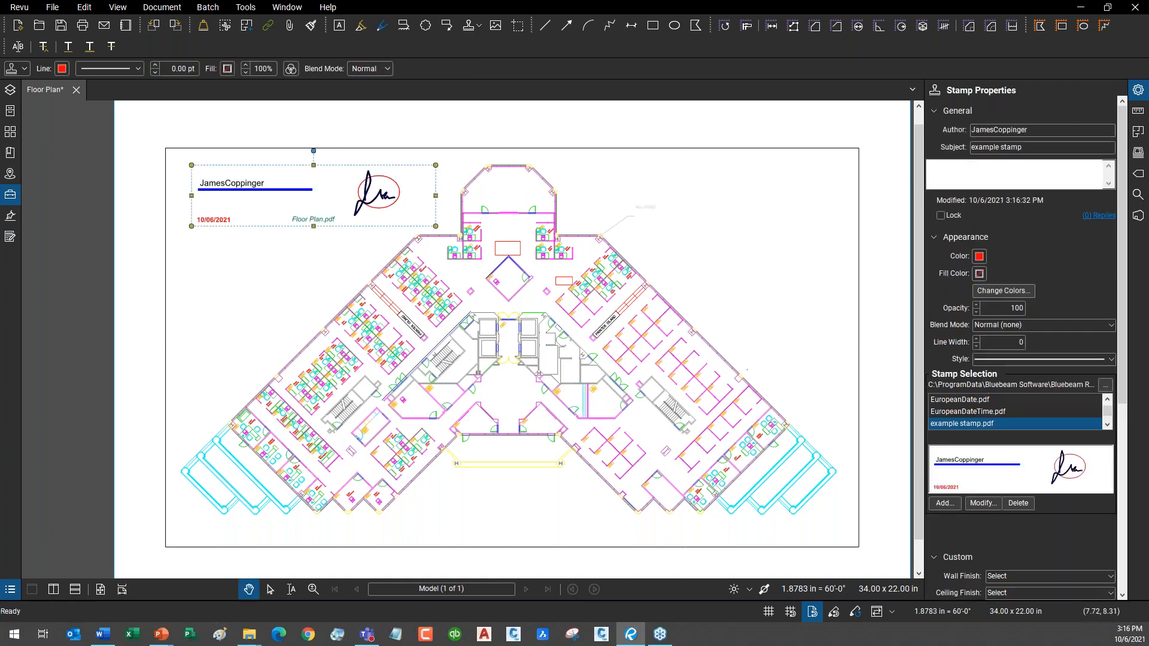
{"action": "left_click", "coordinate": [289, 246]}
Zoom in to check the stamp's filled-in user name, date and file name.
{"action": "scroll", "coordinate": [333, 191], "scroll_direction": "up", "scroll_amount": 5}
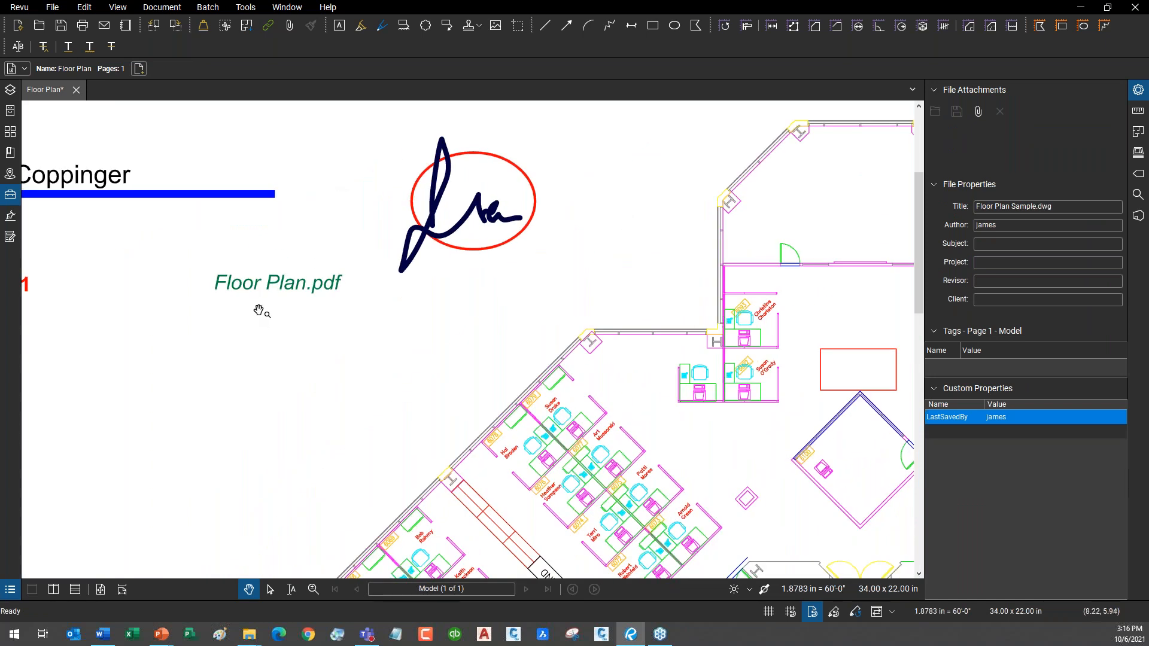
{"action": "left_click_drag", "start_coordinate": [196, 293], "coordinate": [317, 439]}
{"action": "scroll", "coordinate": [123, 338], "scroll_direction": "up", "scroll_amount": 4}
{"action": "left_click_drag", "start_coordinate": [133, 357], "coordinate": [3, 88]}
{"action": "scroll", "coordinate": [376, 271], "scroll_direction": "down", "scroll_amount": 7}
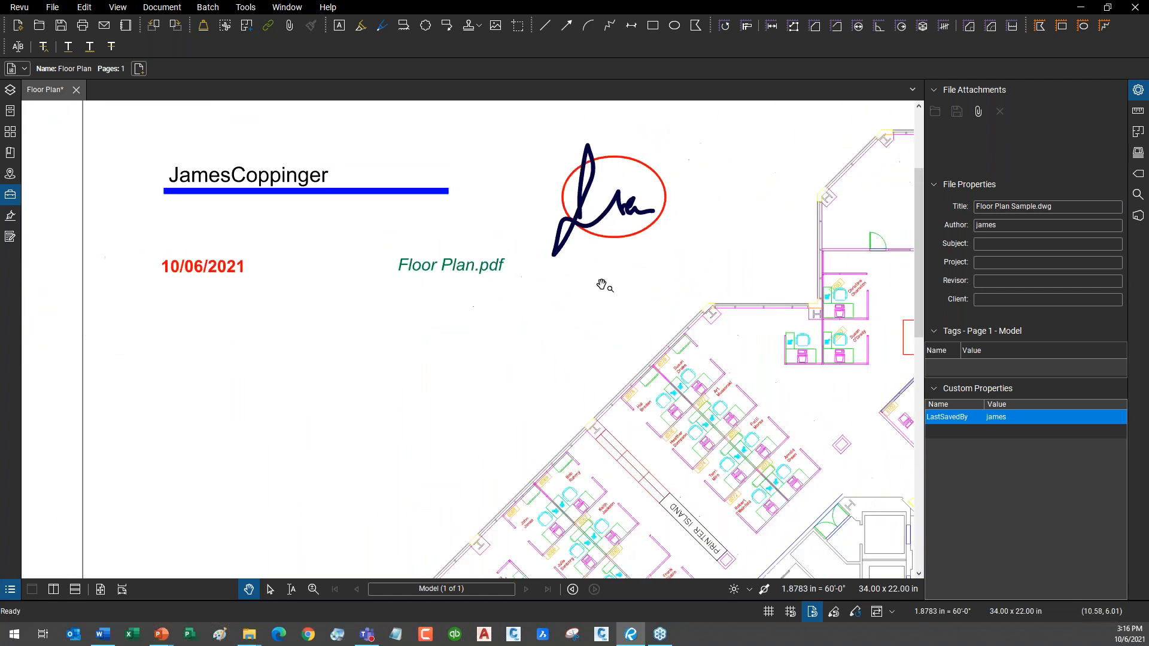
{"action": "left_click_drag", "start_coordinate": [622, 284], "coordinate": [369, 306]}
{"action": "scroll", "coordinate": [369, 306], "scroll_direction": "down", "scroll_amount": 1}
Delete the test stamp and zoom back out to the whole page.
{"action": "left_click", "coordinate": [372, 268]}
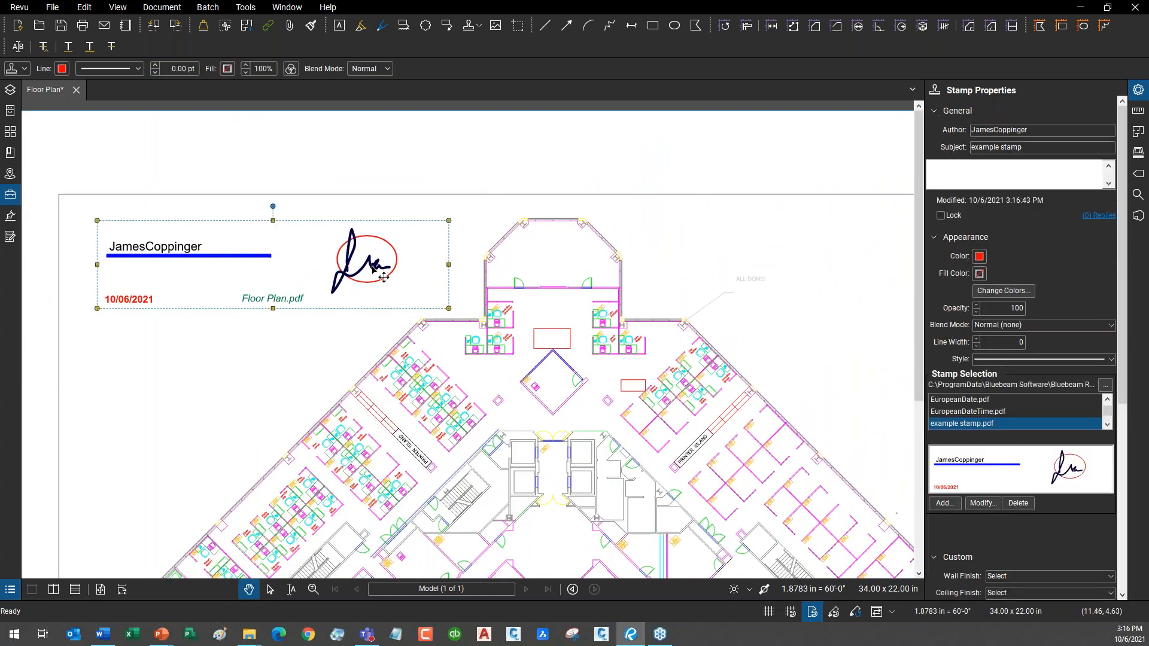
{"action": "key", "text": "Delete"}
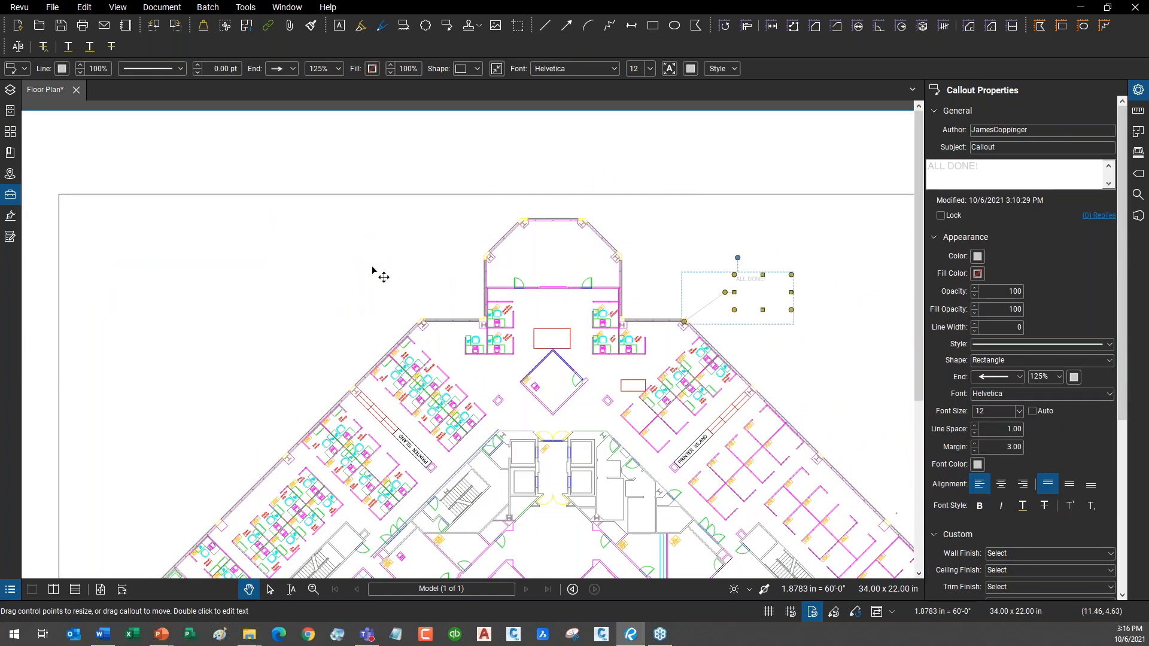
{"action": "left_click", "coordinate": [304, 330]}
{"action": "scroll", "coordinate": [494, 338], "scroll_direction": "down", "scroll_amount": 4}
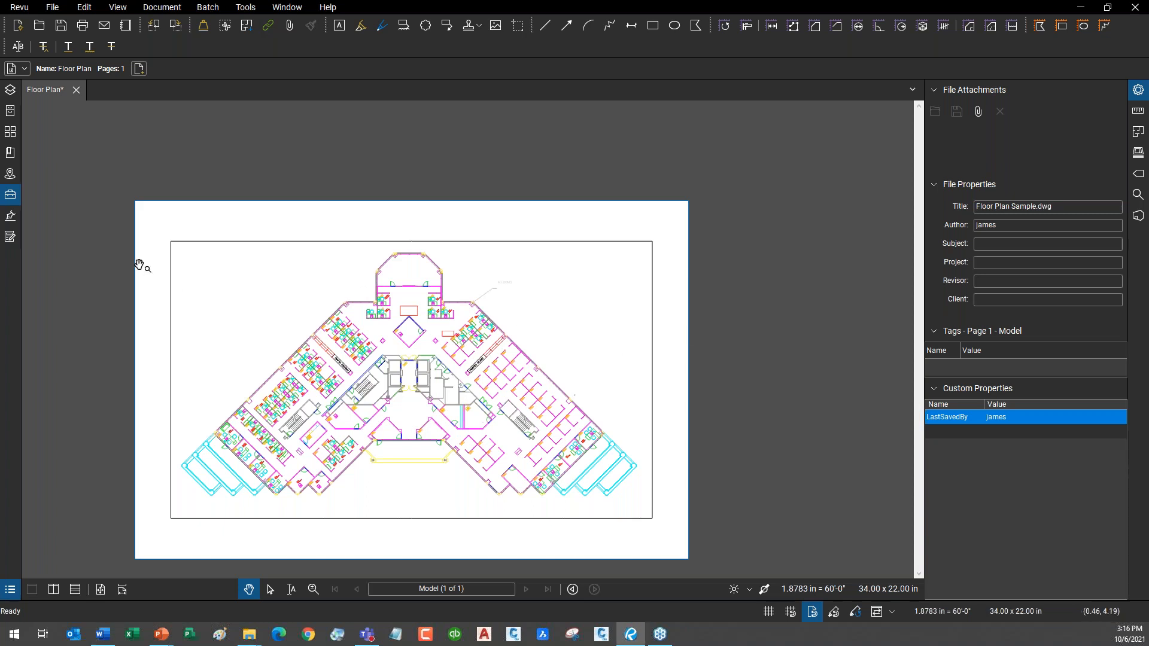
{"action": "left_click_drag", "start_coordinate": [233, 159], "coordinate": [262, 169]}
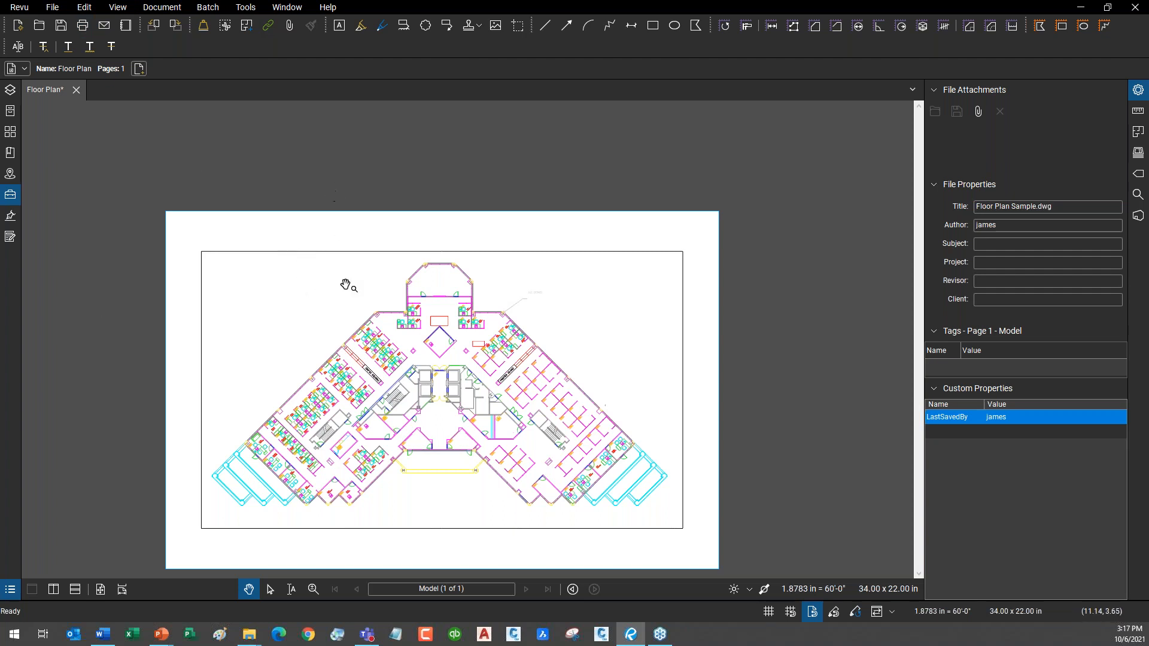
Hide the Properties panel and draw a red ellipse on the plan's left side.
{"action": "scroll", "coordinate": [353, 303], "scroll_direction": "up", "scroll_amount": 2}
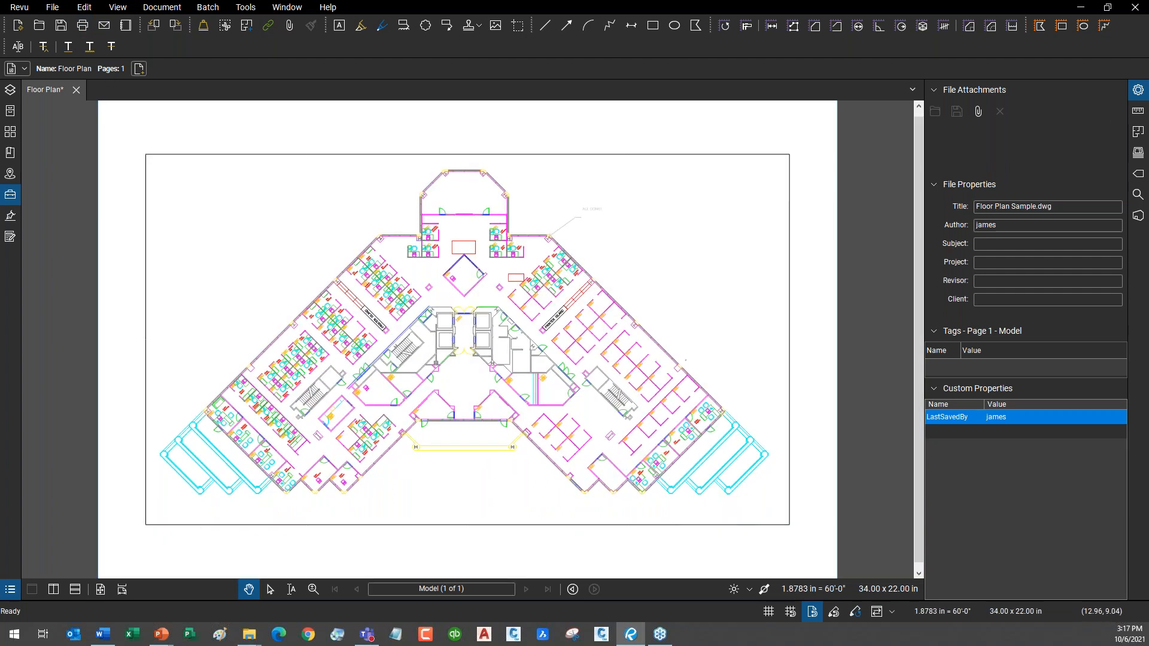
{"action": "left_click", "coordinate": [1137, 90]}
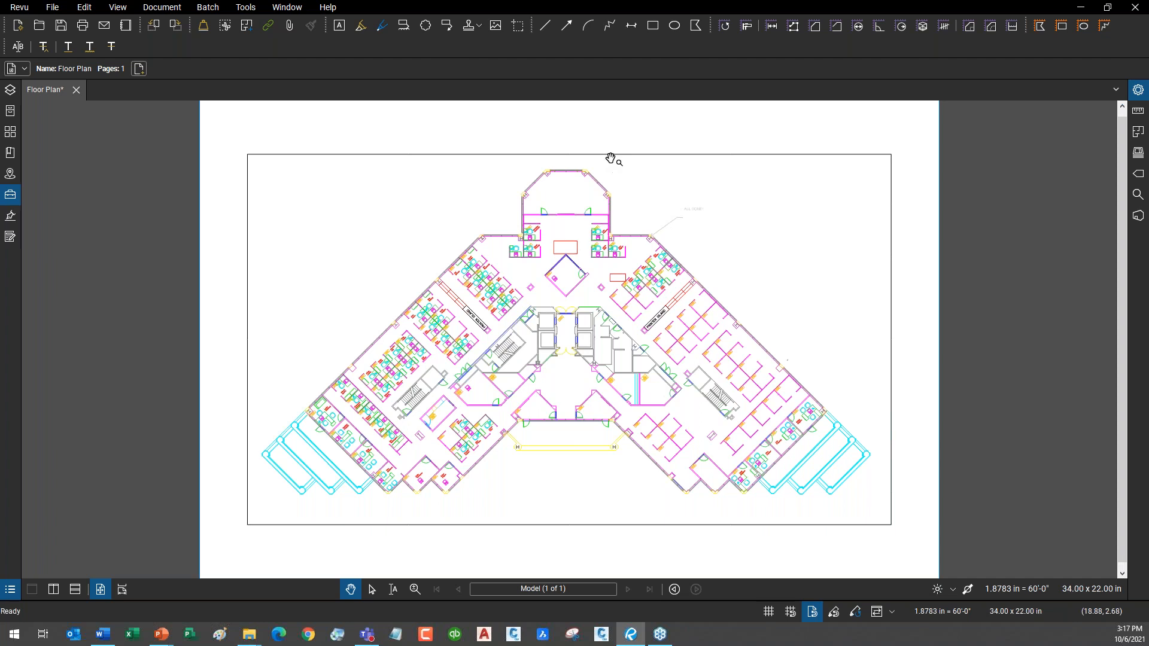
{"action": "left_click", "coordinate": [675, 27]}
{"action": "left_click_drag", "start_coordinate": [363, 233], "coordinate": [422, 299]}
Draw two small red rectangles on the plan's right side, upper and middle.
{"action": "left_click", "coordinate": [695, 27]}
{"action": "mouse_move", "coordinate": [753, 175]}
{"action": "left_mouse_down"}
{"action": "mouse_move", "coordinate": [720, 203]}
{"action": "mouse_move", "coordinate": [731, 190]}
{"action": "left_mouse_up"}
{"action": "left_click_drag", "start_coordinate": [764, 265], "coordinate": [788, 272]}
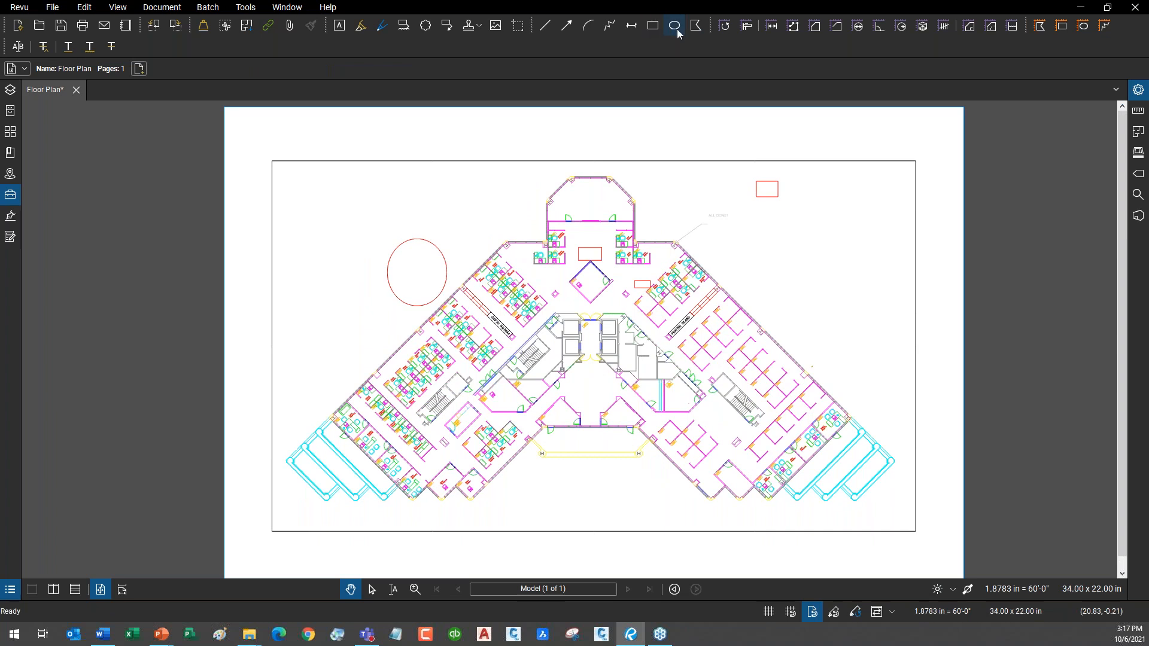
{"action": "left_click", "coordinate": [696, 27]}
{"action": "left_click_drag", "start_coordinate": [753, 320], "coordinate": [771, 300]}
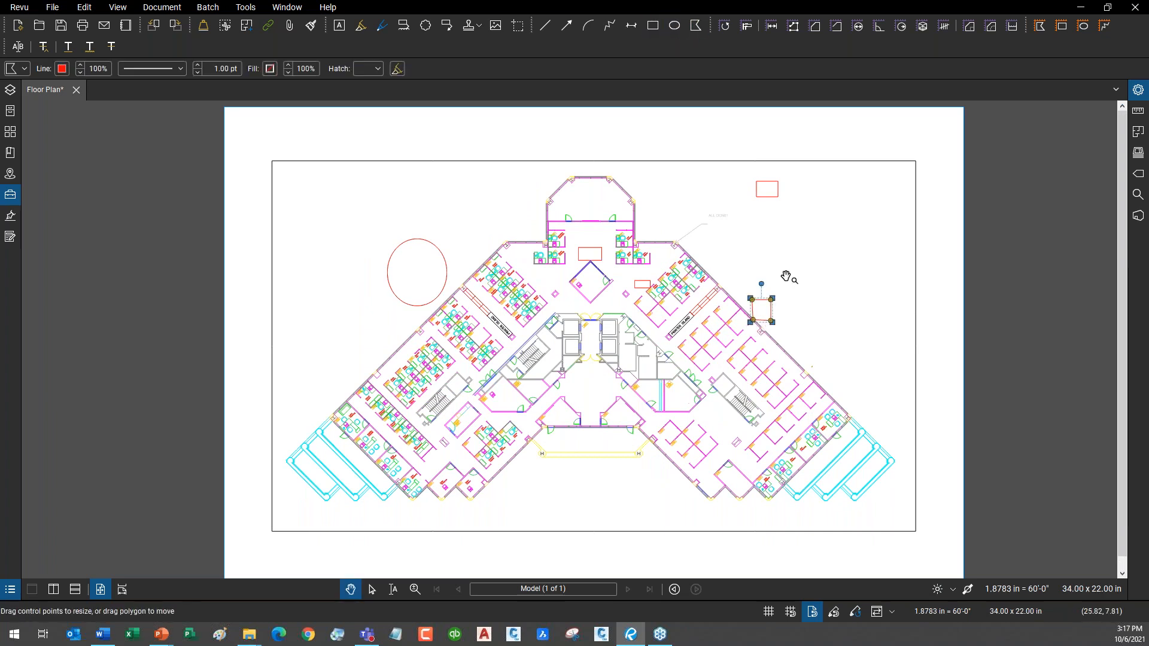
{"action": "left_click_drag", "start_coordinate": [827, 247], "coordinate": [830, 245]}
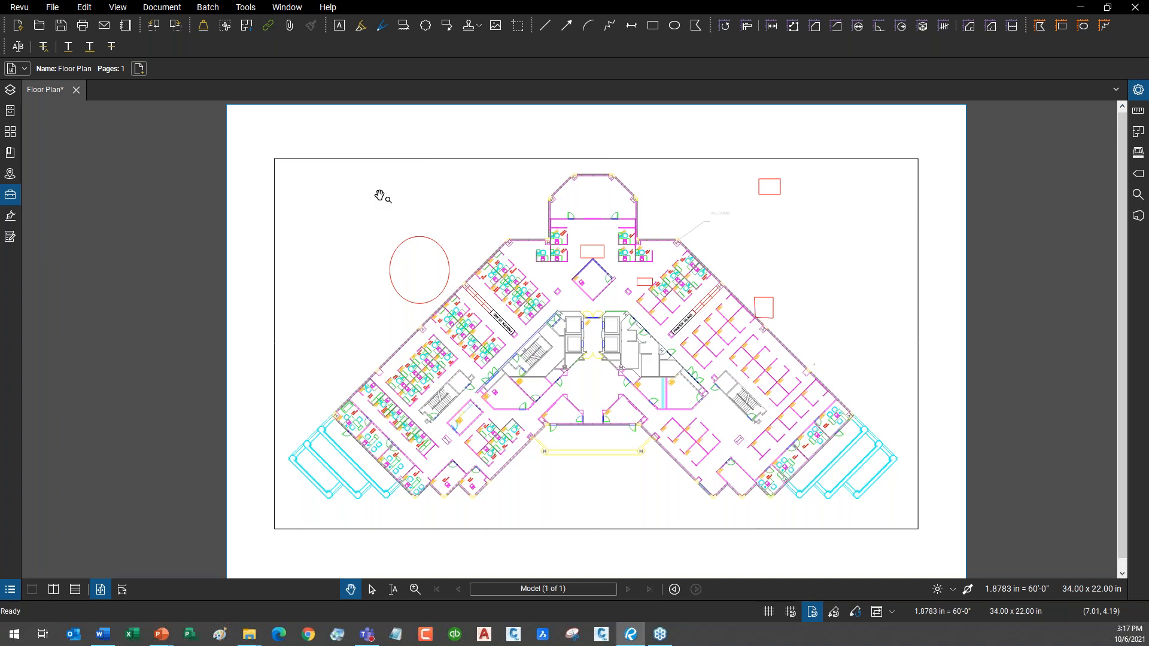
{"action": "left_click", "coordinate": [60, 13]}
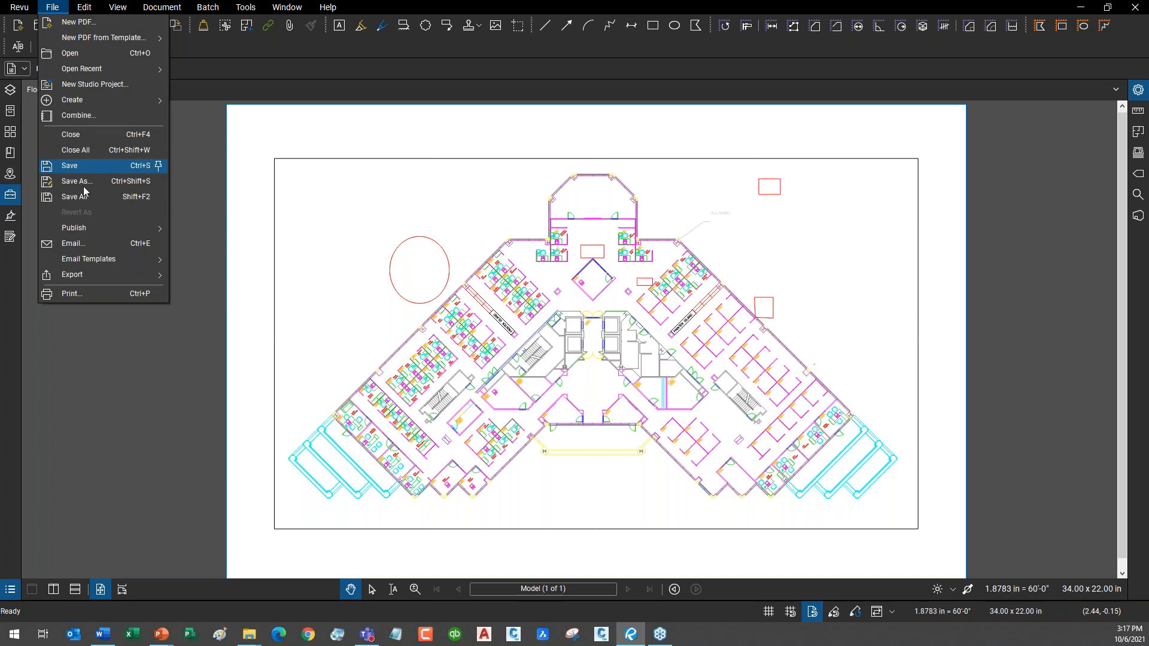
{"action": "left_click", "coordinate": [72, 244]}
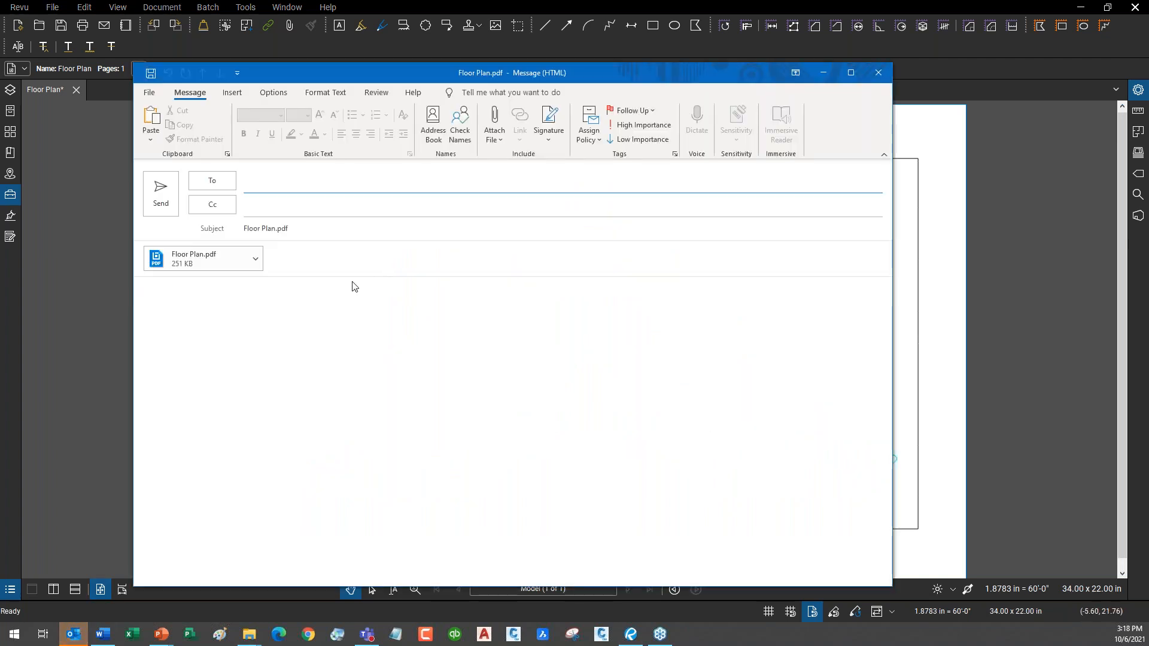
{"action": "left_click_drag", "start_coordinate": [375, 78], "coordinate": [759, 142]}
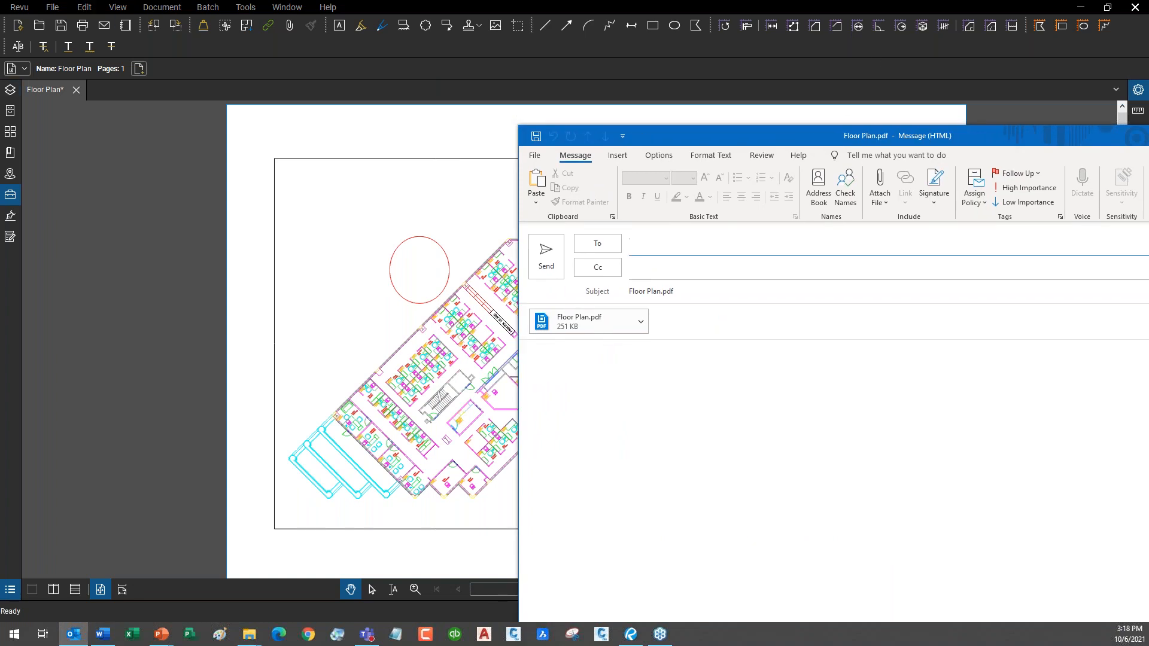
{"action": "left_click_drag", "start_coordinate": [811, 131], "coordinate": [543, 30]}
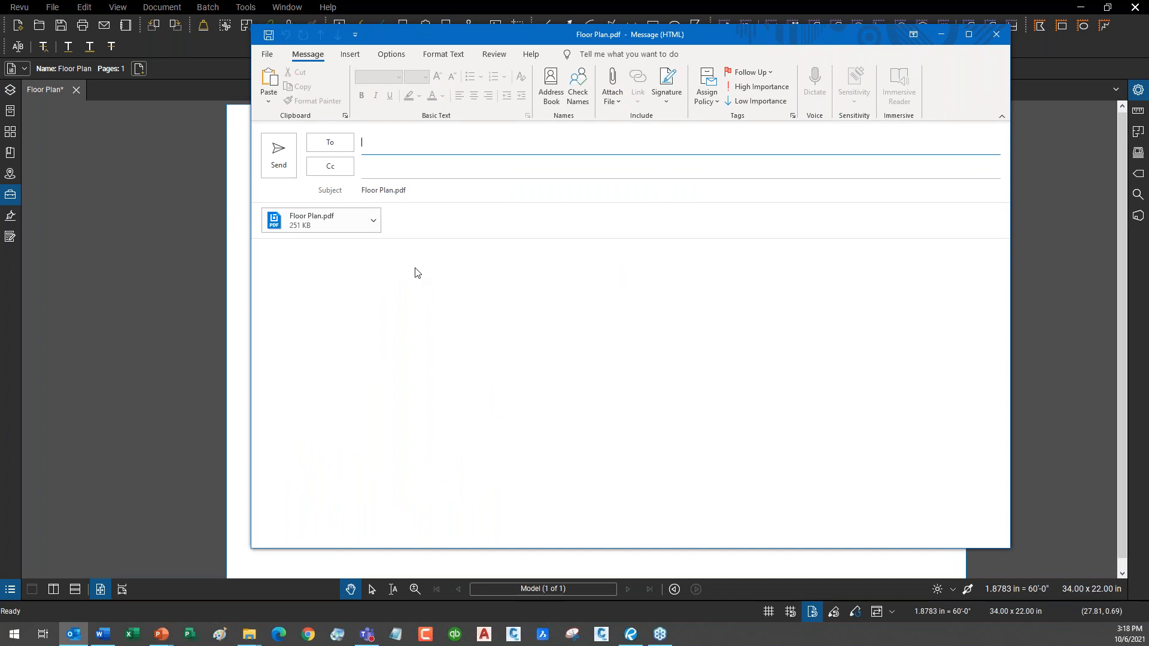
{"action": "left_click_drag", "start_coordinate": [420, 191], "coordinate": [329, 196]}
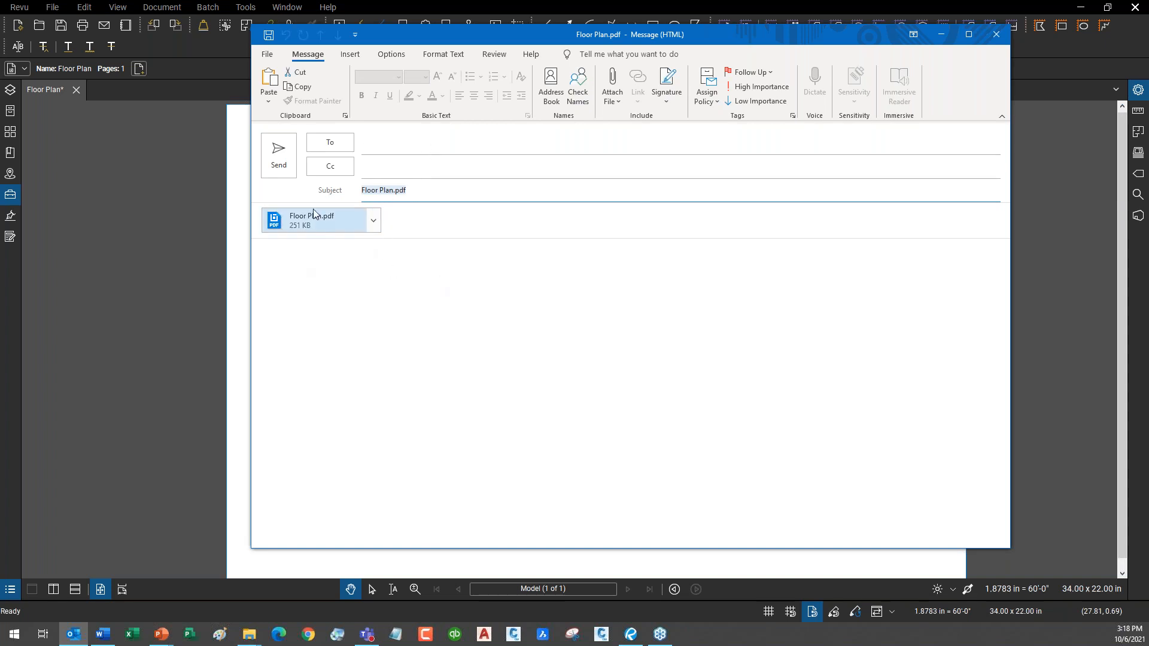
{"action": "left_click", "coordinate": [996, 36]}
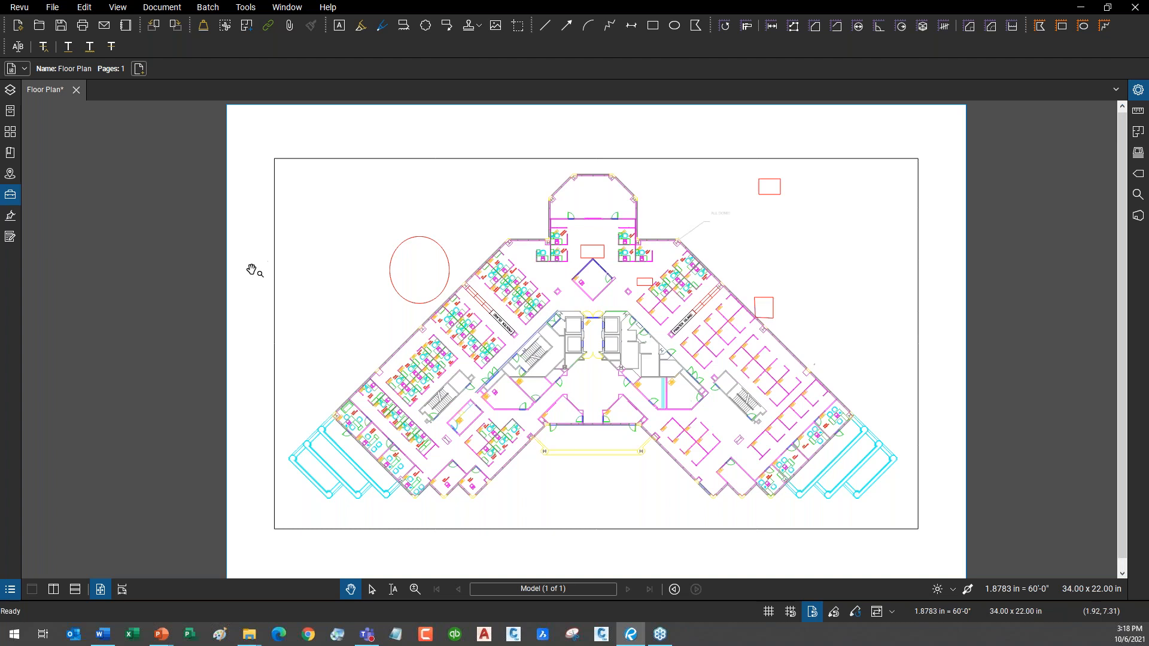
{"action": "left_click", "coordinate": [53, 7]}
{"action": "mouse_move", "coordinate": [104, 264]}
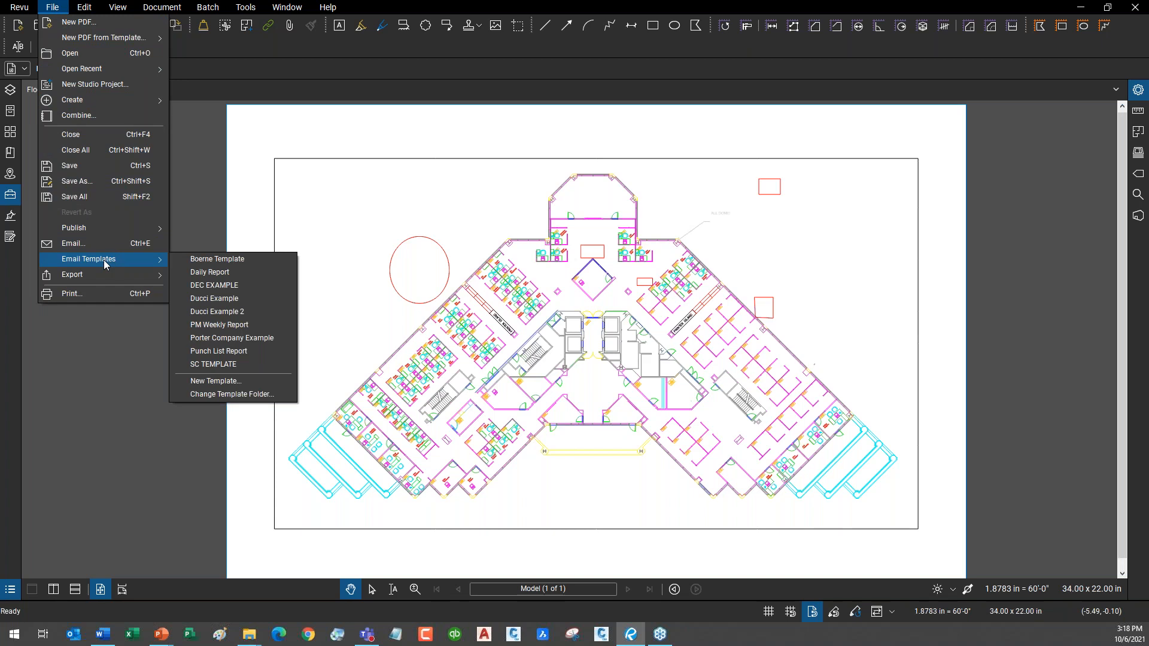
{"action": "left_click", "coordinate": [263, 396]}
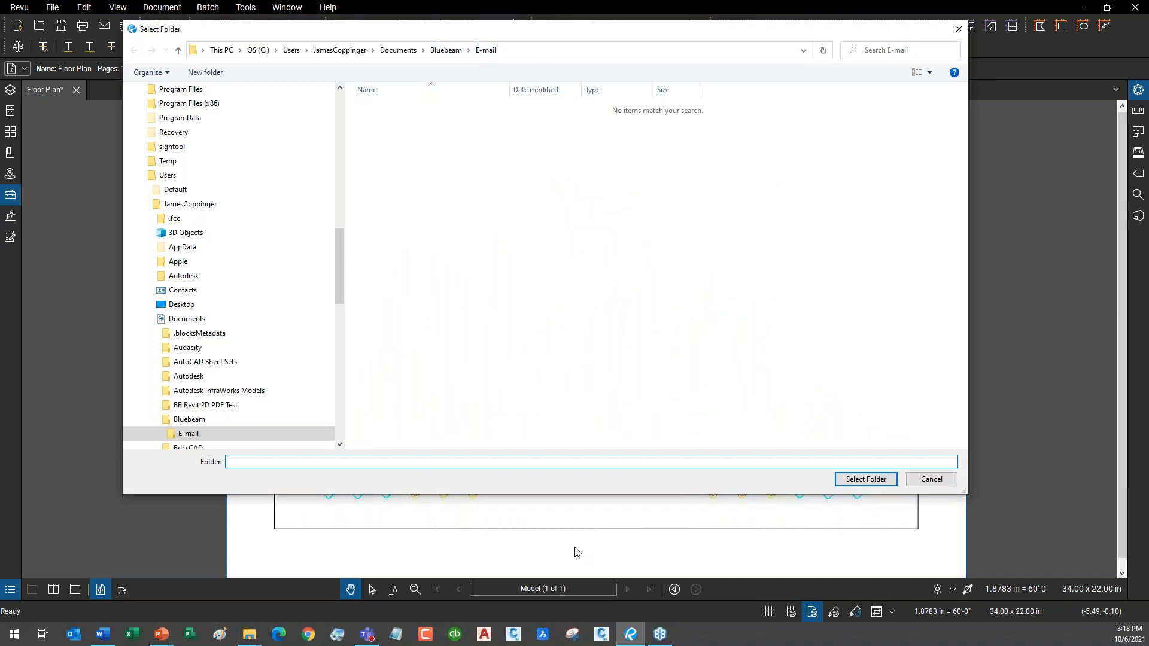
{"action": "left_click", "coordinate": [938, 485]}
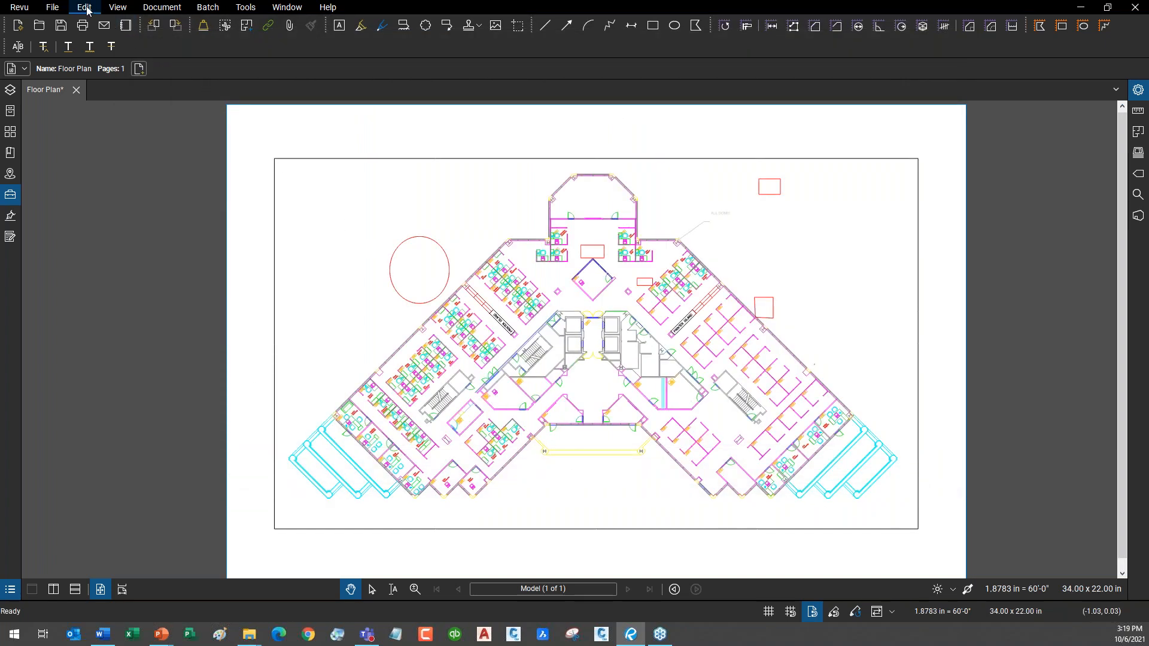
Create a new email template named 'Weekly Report Example'.
{"action": "left_click", "coordinate": [54, 7]}
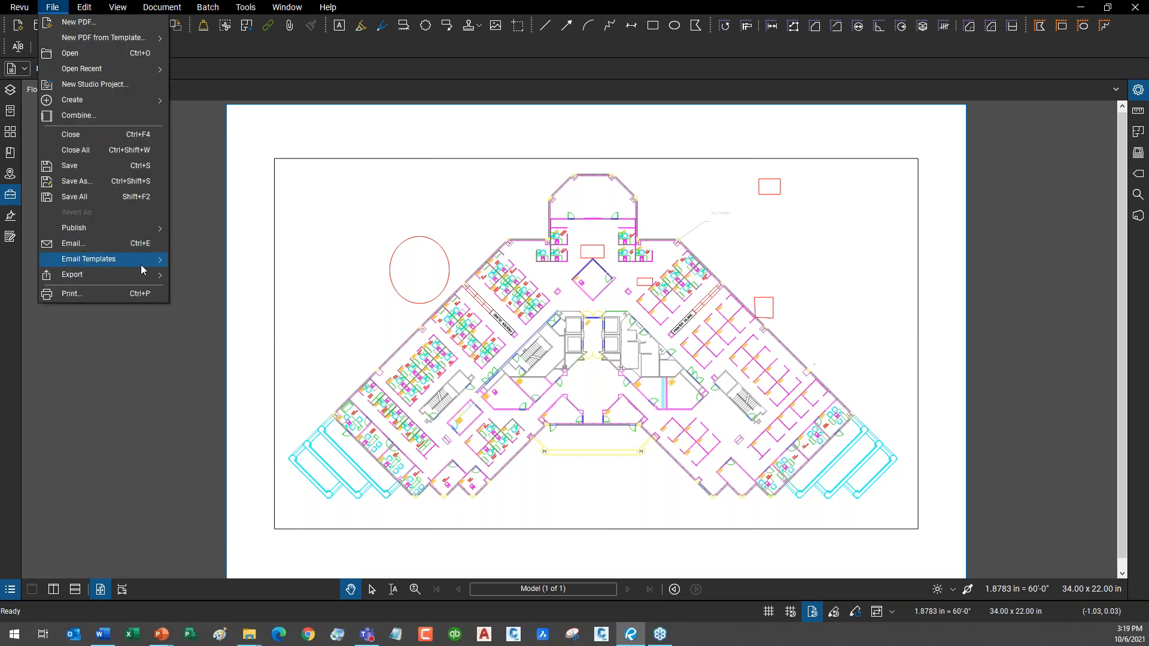
{"action": "mouse_move", "coordinate": [150, 261]}
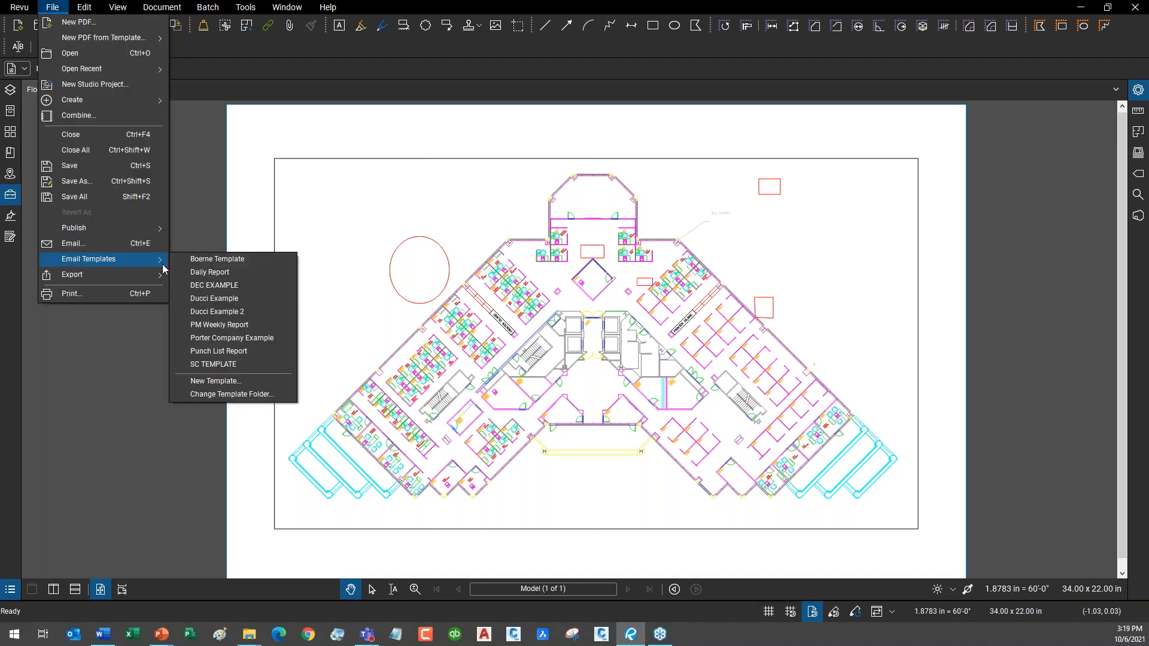
{"action": "left_click", "coordinate": [250, 384]}
{"action": "left_click", "coordinate": [504, 161]}
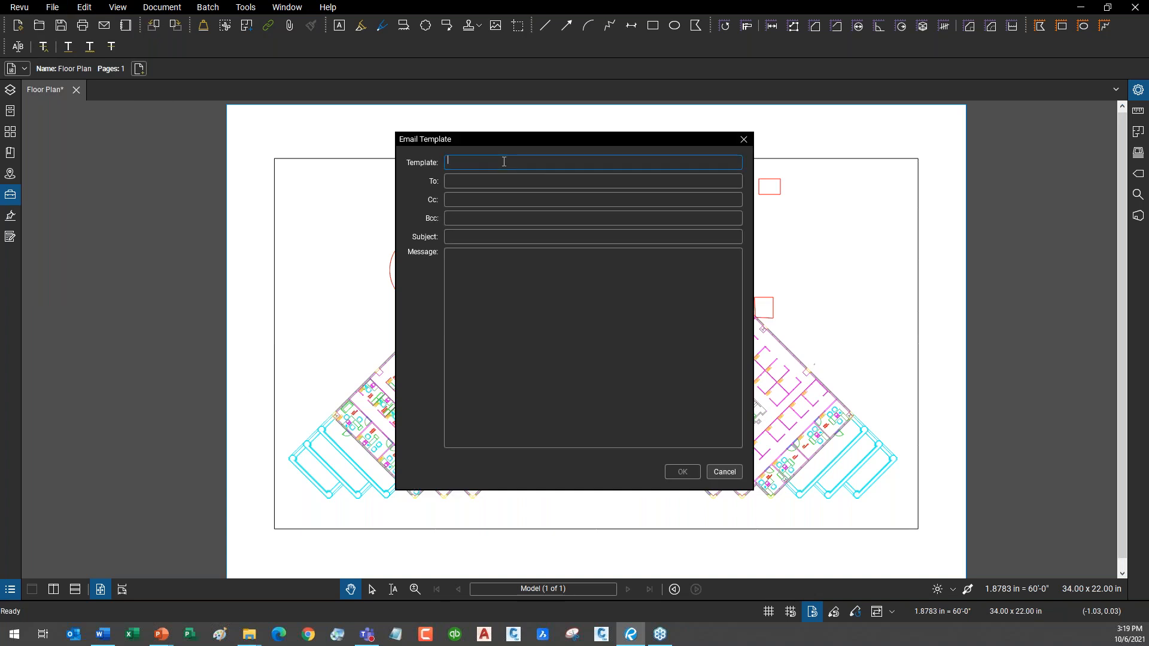
{"action": "type", "text": "J"}
{"action": "key", "text": "BackSpace"}
{"action": "type", "text": "Weekly Report E"}
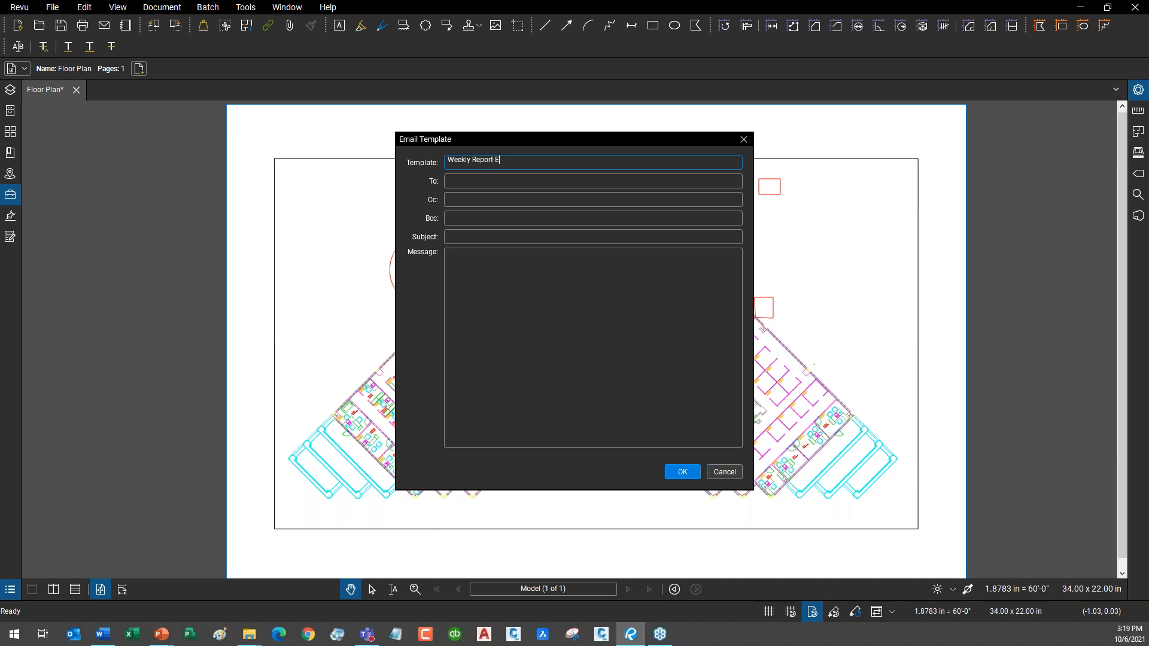
{"action": "type", "text": "xample"}
Enter the recipient's e-mail address and the subject 'This is the weekly report on the field observations'.
{"action": "left_click", "coordinate": [476, 184]}
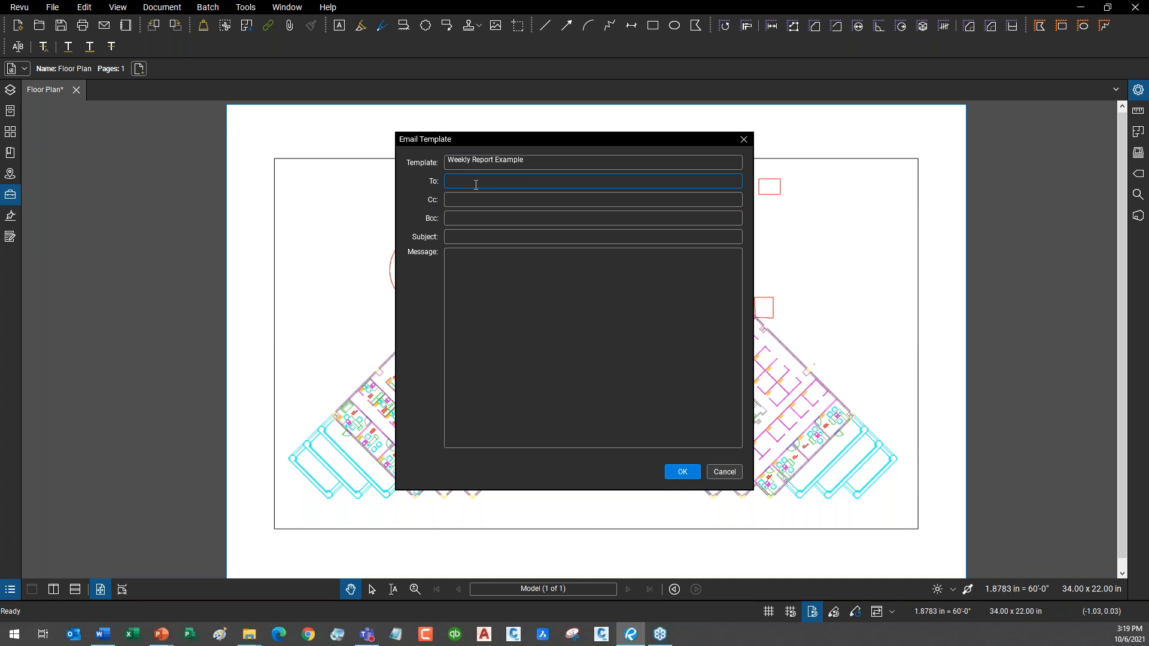
{"action": "left_click", "coordinate": [496, 204]}
{"action": "left_click", "coordinate": [489, 217]}
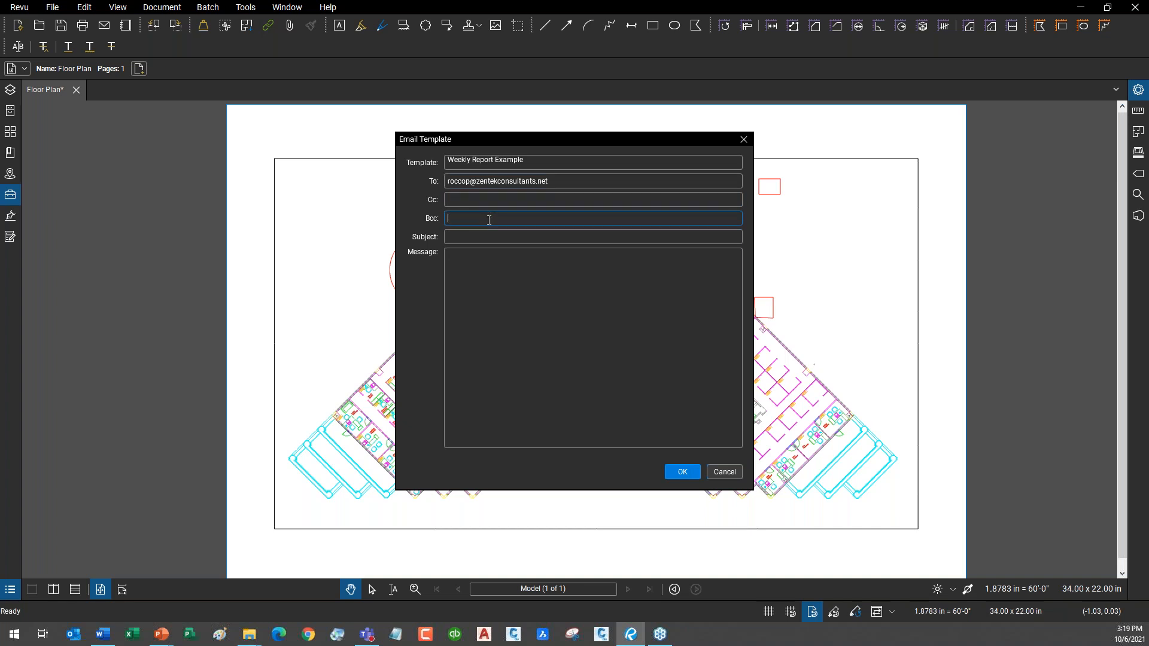
{"action": "left_click", "coordinate": [496, 238]}
{"action": "type", "text": "This is the weekl"}
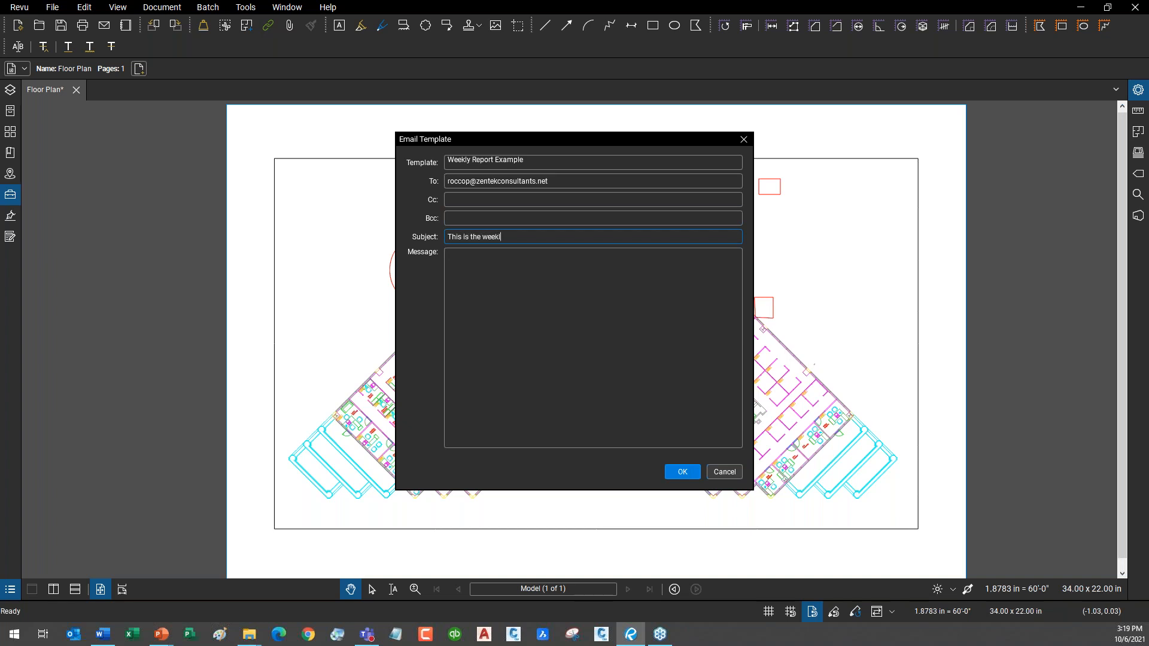
{"action": "type", "text": "y report on the field observations"}
Write the message: greeting, 'Here' the latest markups from job ABC-123', and a sign-off.
{"action": "left_click", "coordinate": [510, 259]}
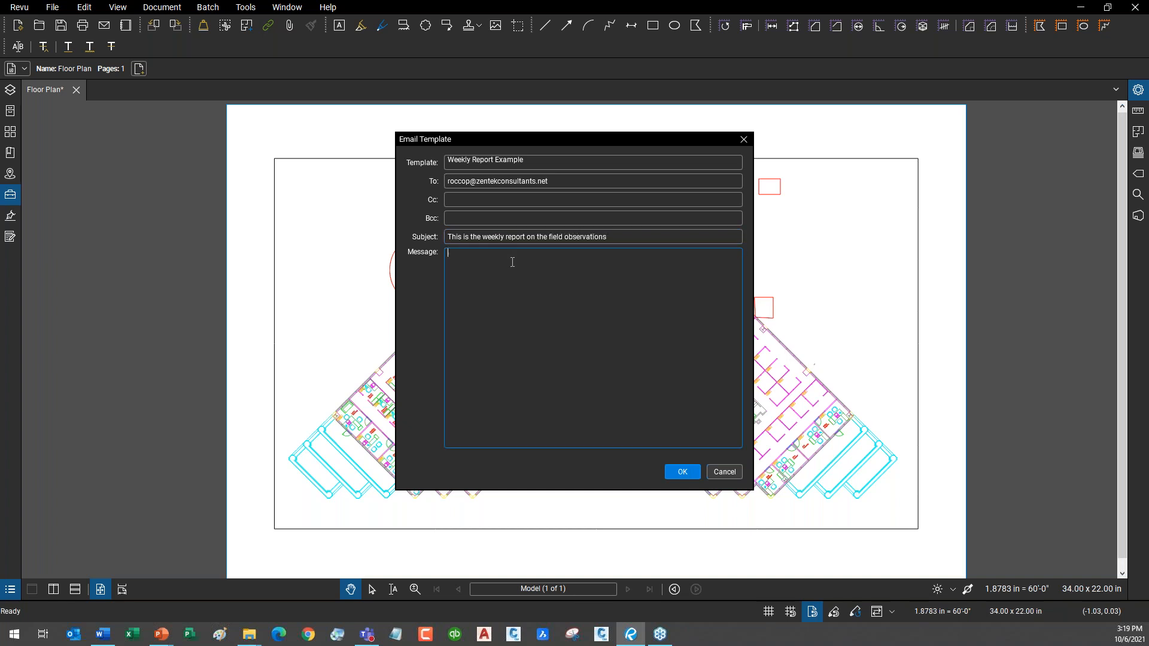
{"action": "type", "text": "Rocco,"}
{"action": "key", "text": "Return"}
{"action": "key", "text": "Return"}
{"action": "type", "text": "Here' the latest markups from job ABC-123"}
{"action": "key", "text": "Return"}
{"action": "type", "text": "Thanks,  "}
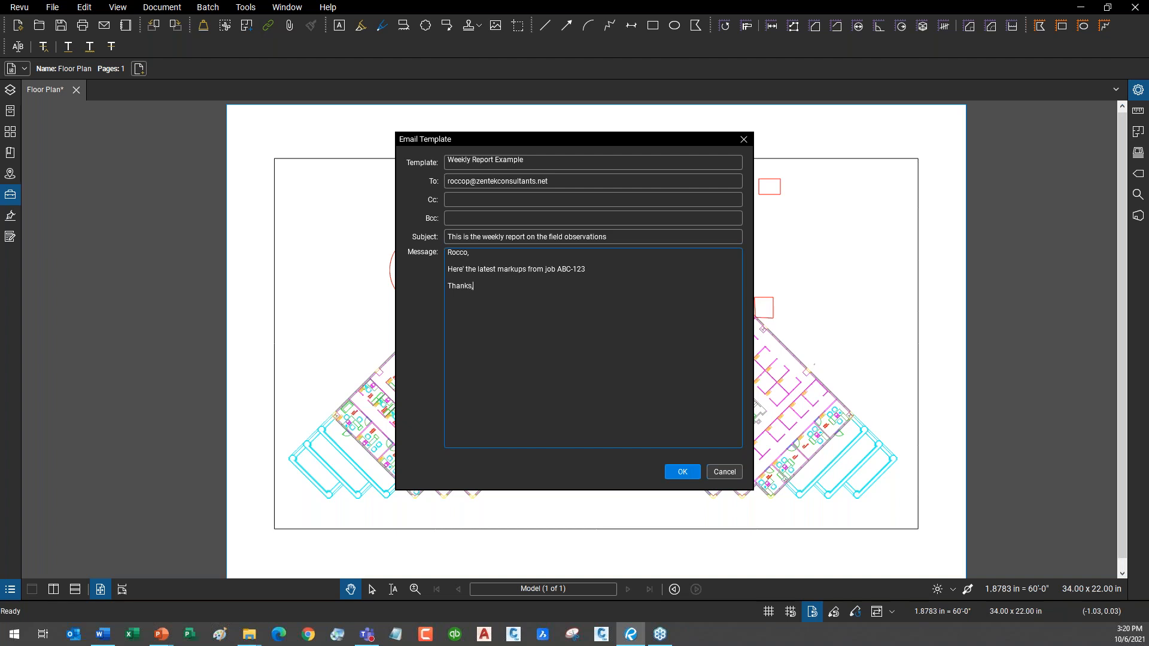
{"action": "type", "text": "Jim"}
Review the recipient and save the template as Weekly Report Example.
{"action": "left_click", "coordinate": [565, 186]}
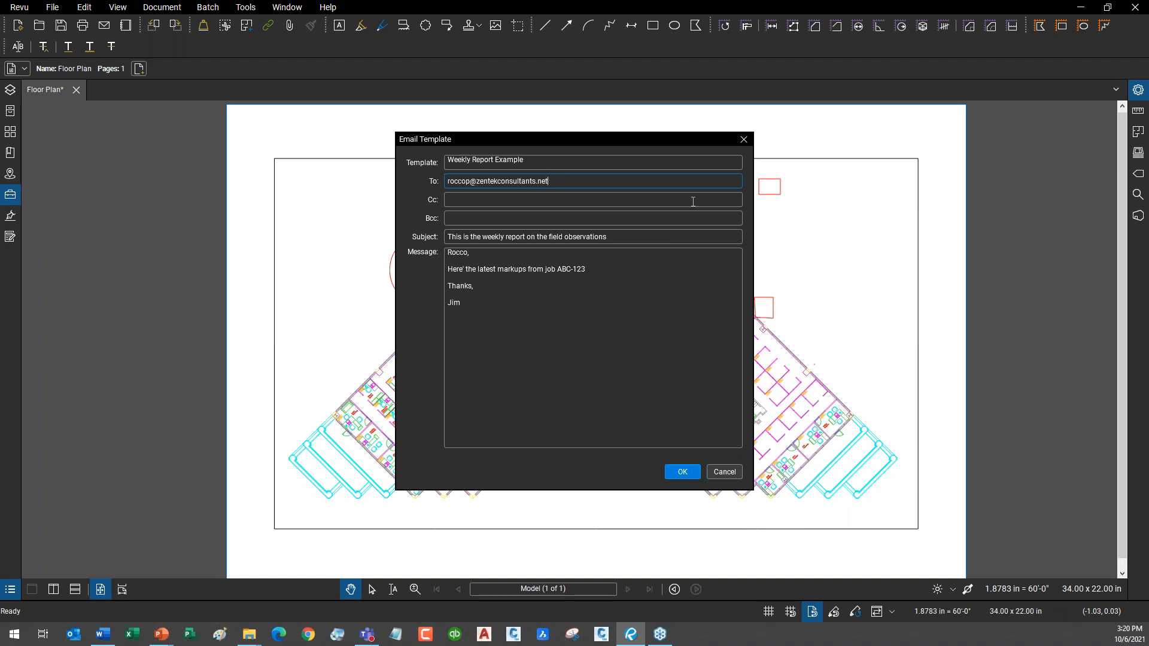
{"action": "left_click", "coordinate": [682, 472]}
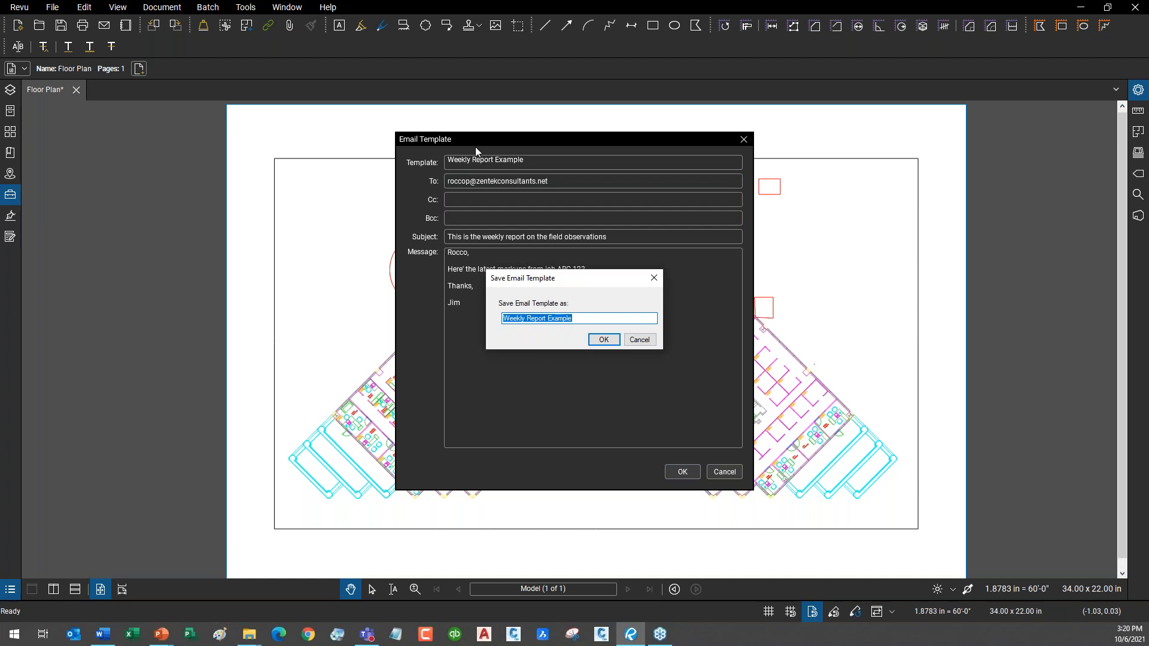
{"action": "left_click", "coordinate": [612, 343]}
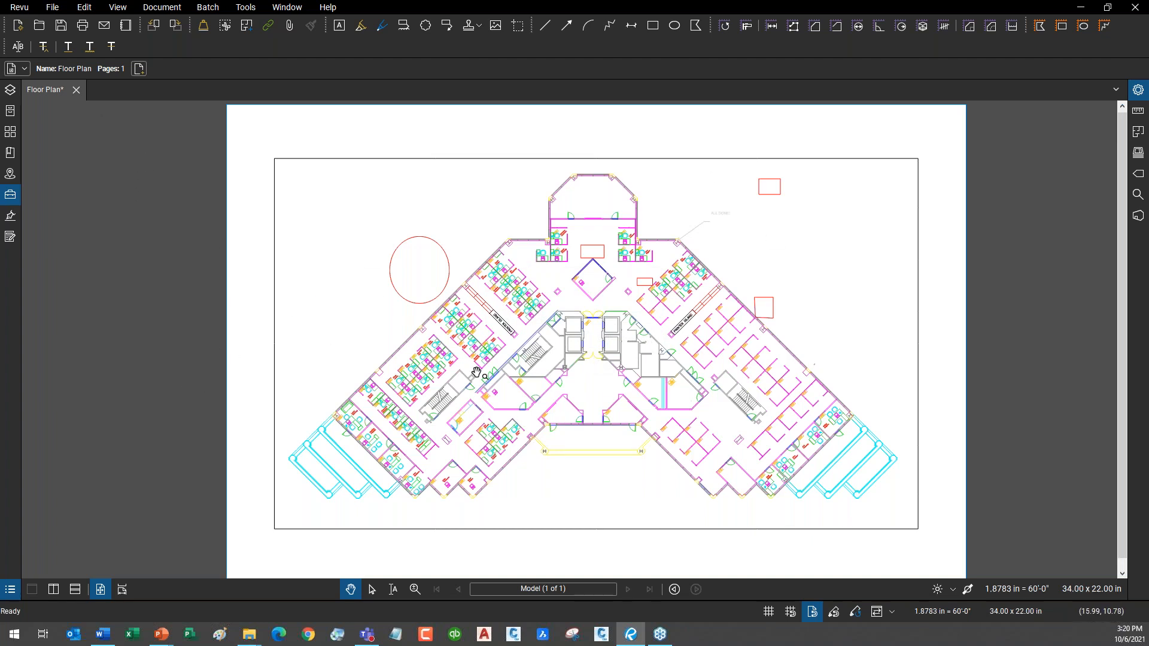
{"action": "left_click", "coordinate": [52, 7]}
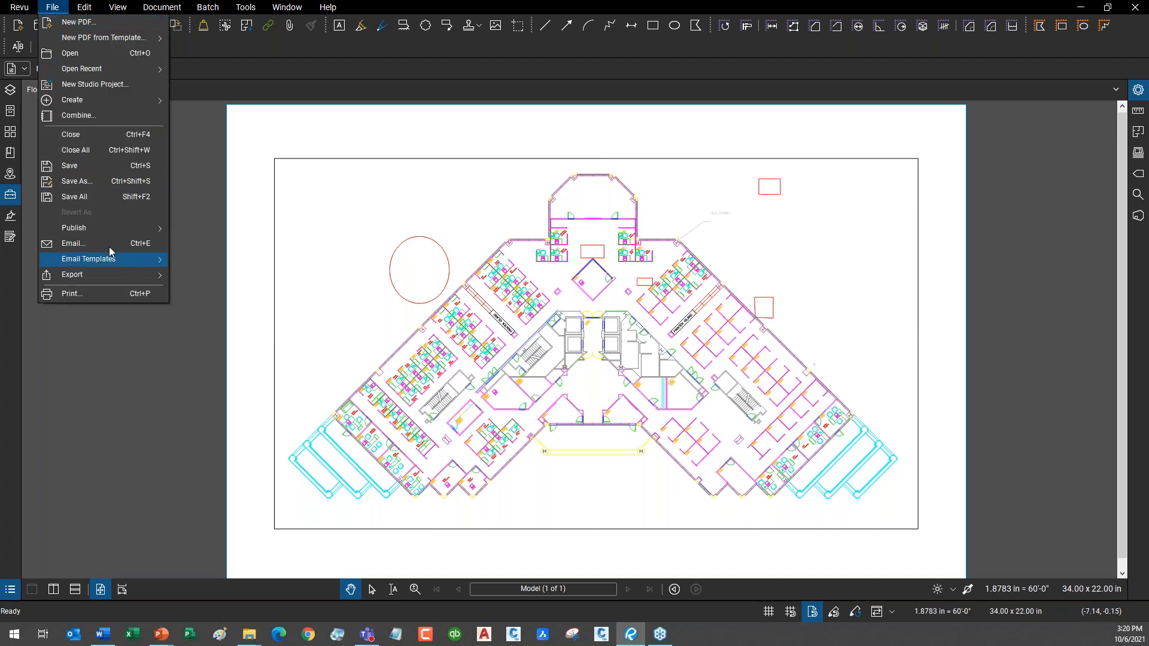
{"action": "mouse_move", "coordinate": [121, 267]}
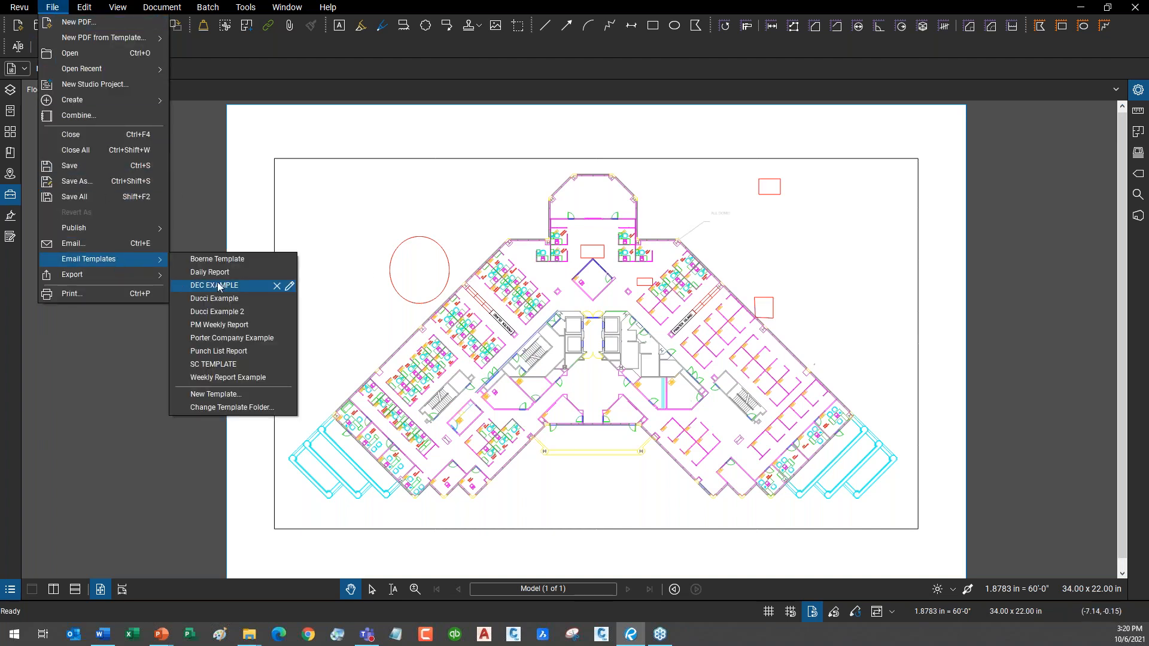
{"action": "left_click", "coordinate": [237, 378]}
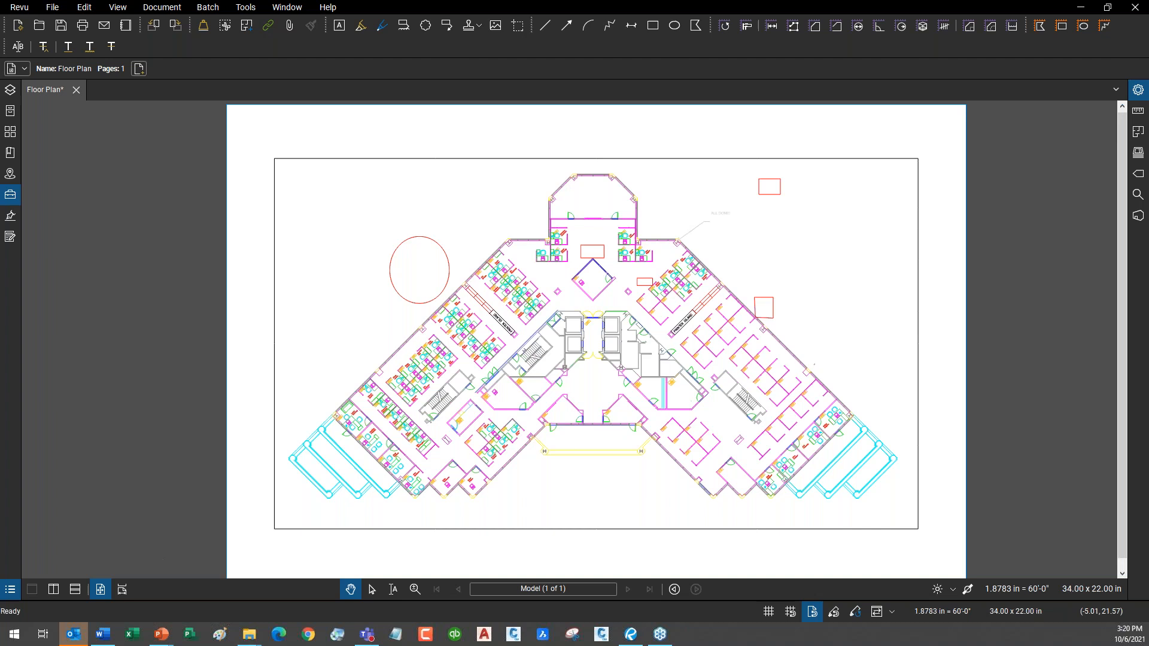
{"action": "left_click", "coordinate": [78, 637]}
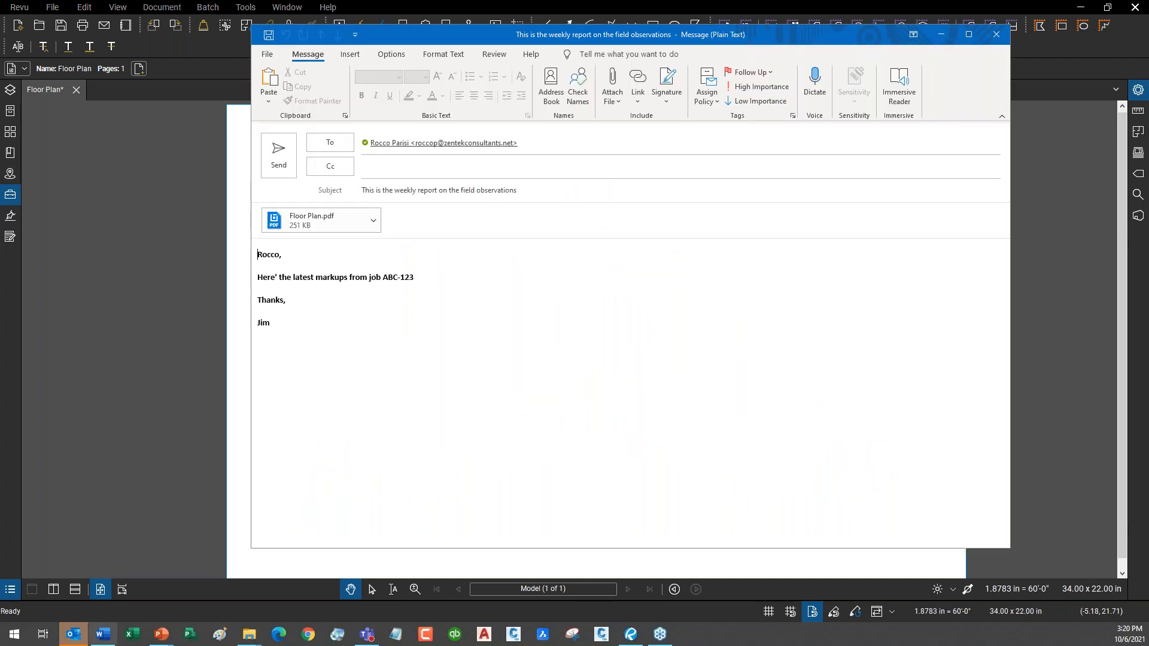
{"action": "left_click_drag", "start_coordinate": [808, 39], "coordinate": [766, 51]}
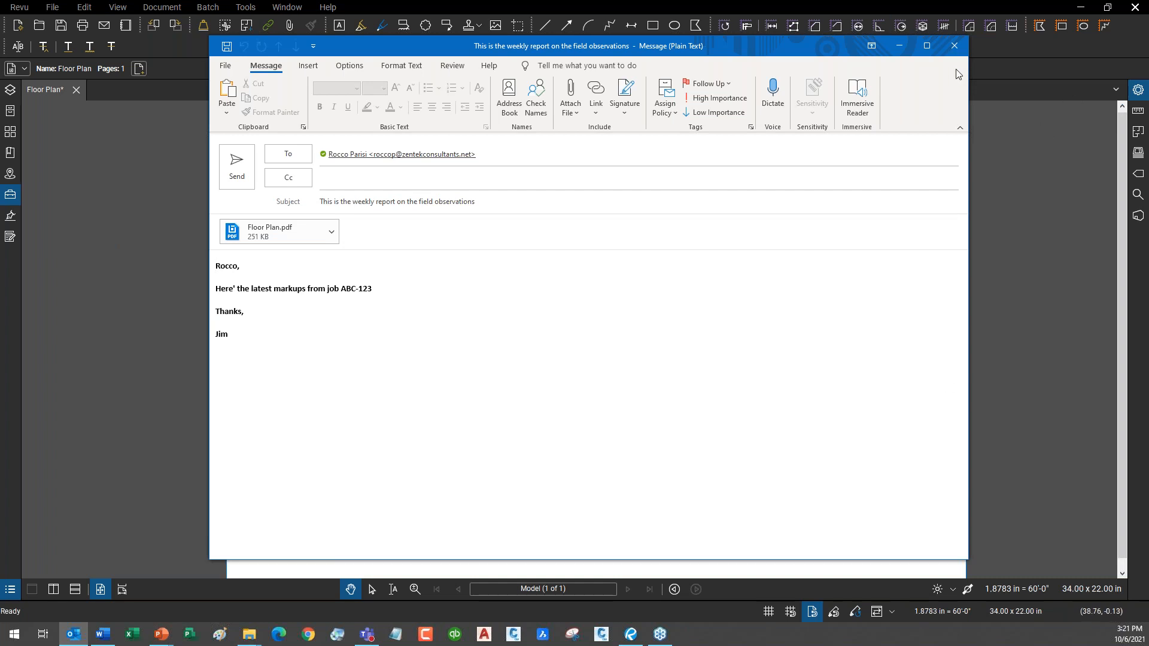
{"action": "left_click", "coordinate": [954, 47]}
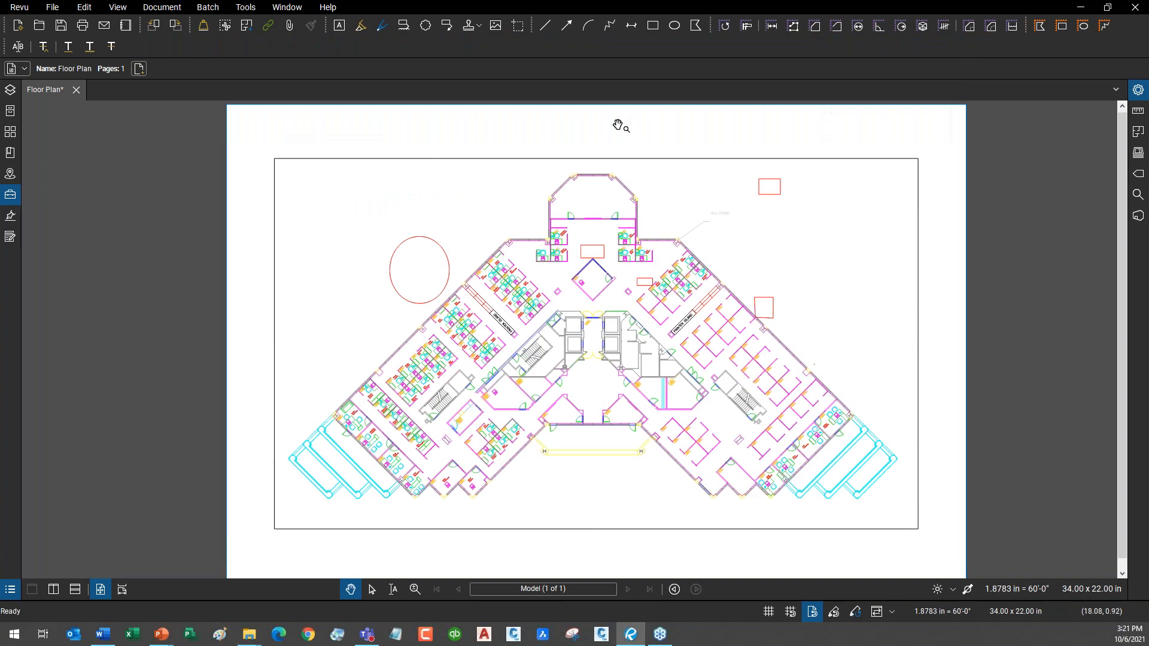
Open C-001.pdf in a new tab.
{"action": "left_click", "coordinate": [53, 8]}
{"action": "left_click", "coordinate": [74, 55]}
{"action": "double_click", "coordinate": [397, 170]}
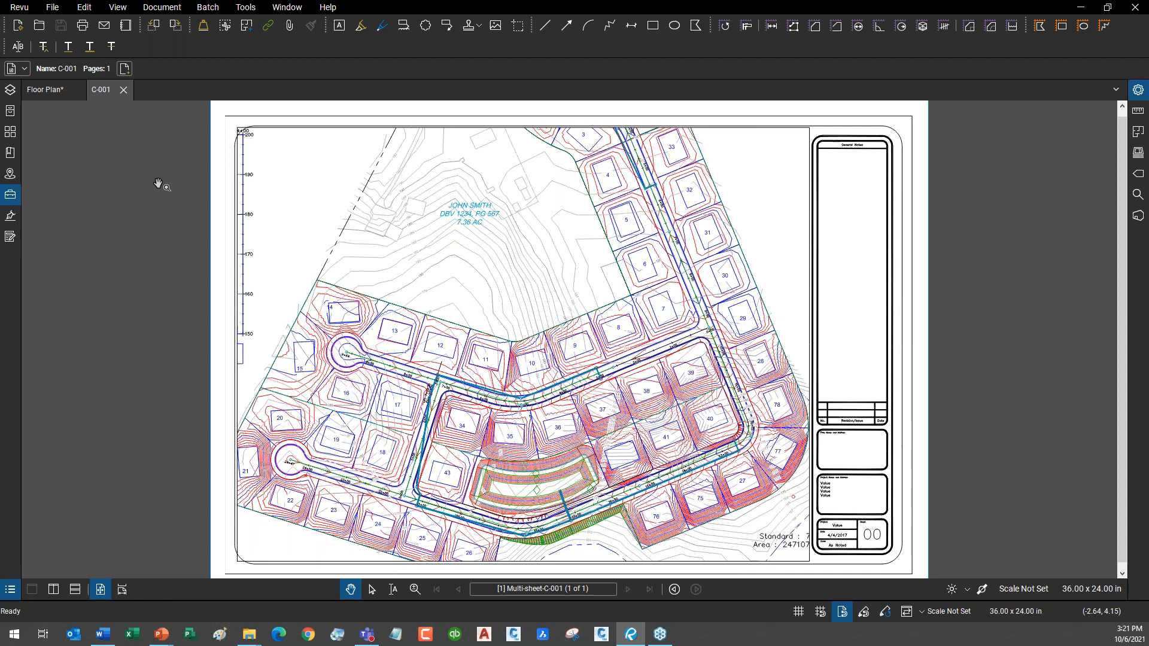
Generate a Weekly Report Example email for C-001 and discard the draft.
{"action": "left_click", "coordinate": [53, 9]}
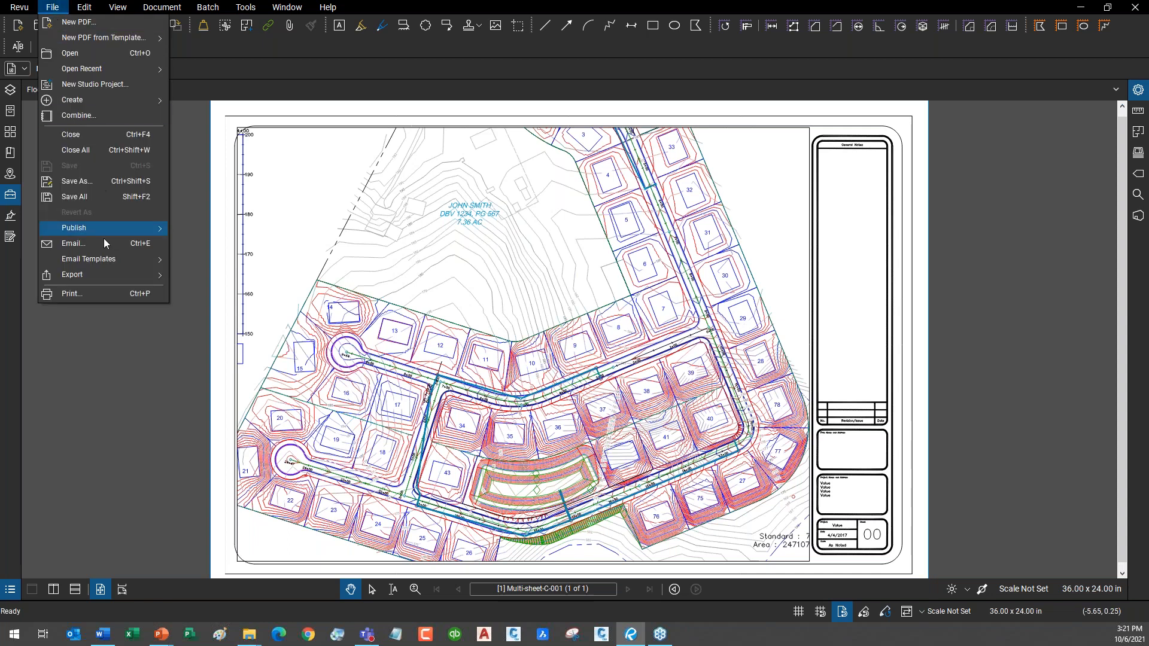
{"action": "mouse_move", "coordinate": [104, 261]}
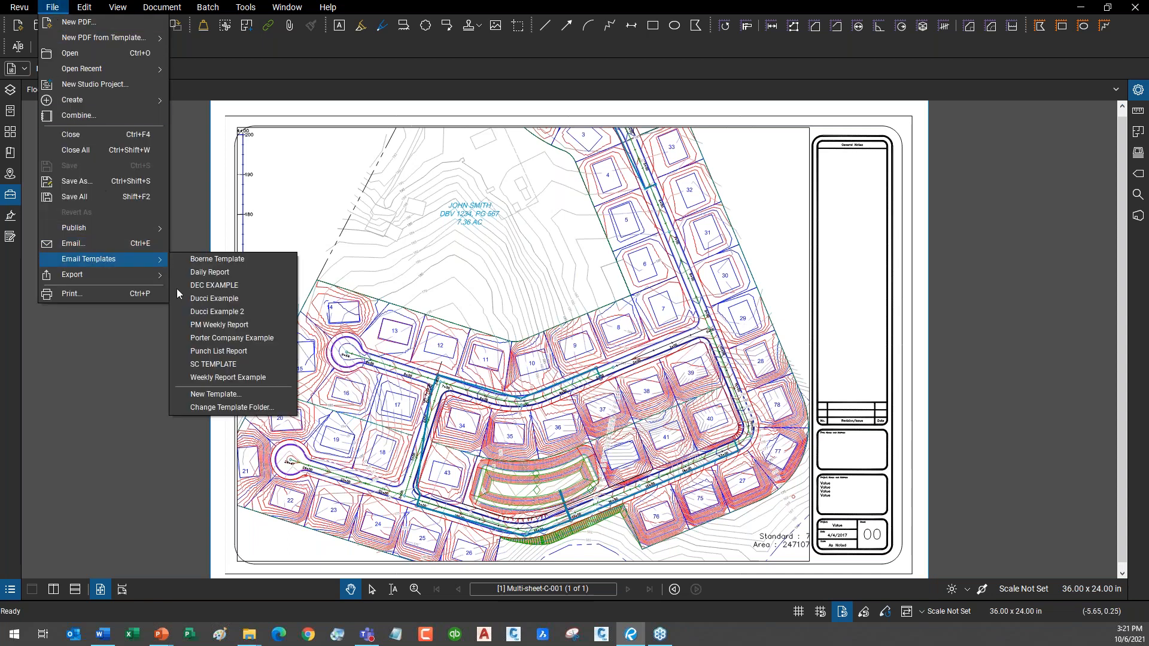
{"action": "left_click", "coordinate": [244, 380]}
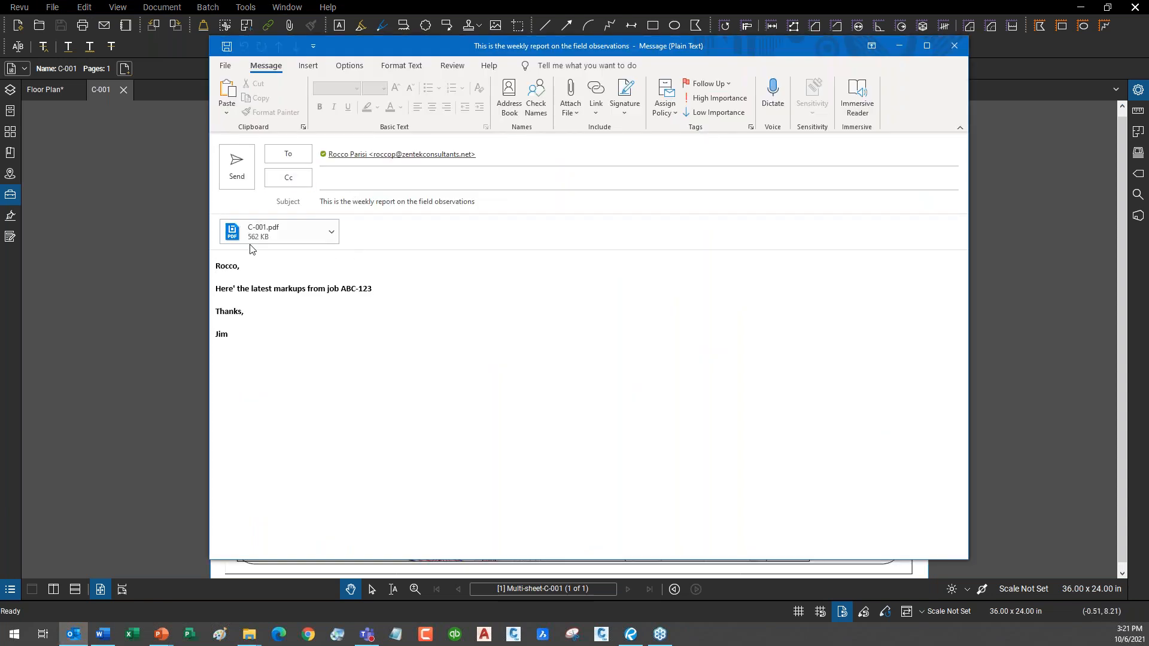
{"action": "left_click", "coordinate": [955, 47]}
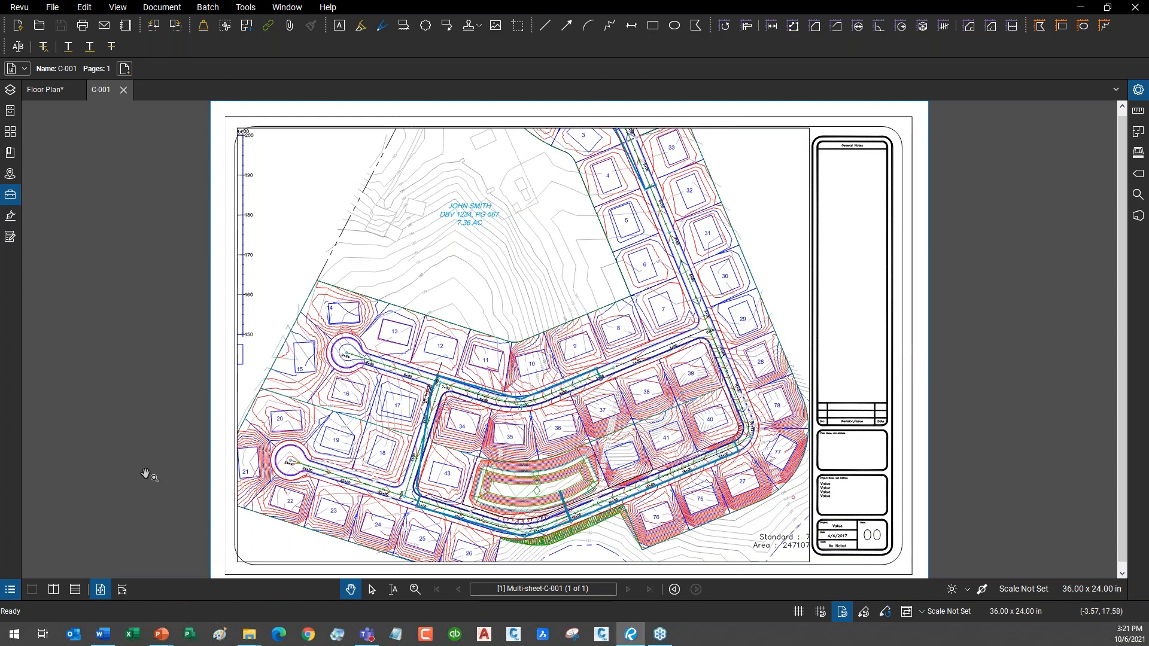
Switch back to the slide show and advance two slides, past Q & A, to Construction Support Services.
{"action": "mouse_move", "coordinate": [163, 638]}
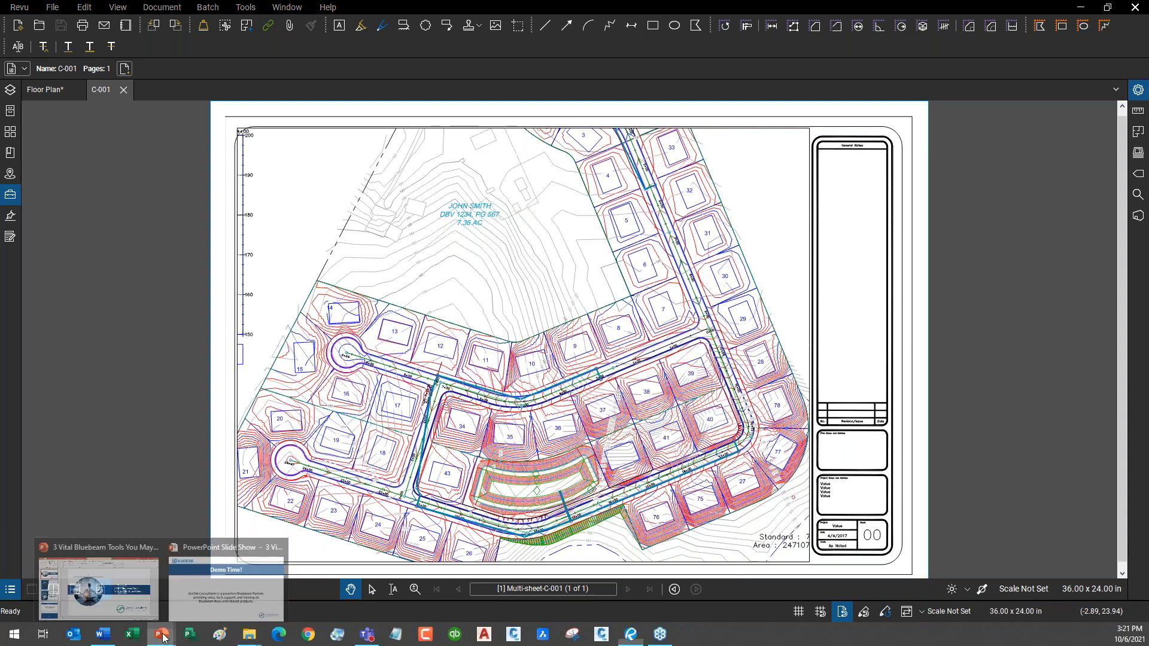
{"action": "left_click", "coordinate": [186, 573]}
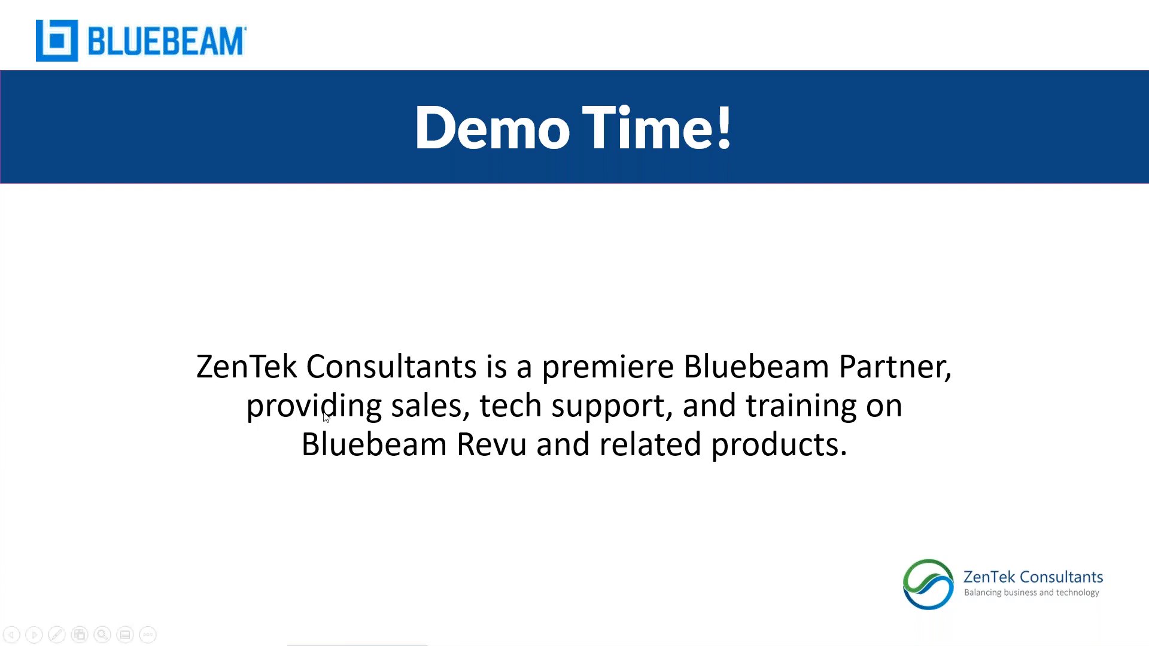
{"action": "left_click", "coordinate": [599, 323]}
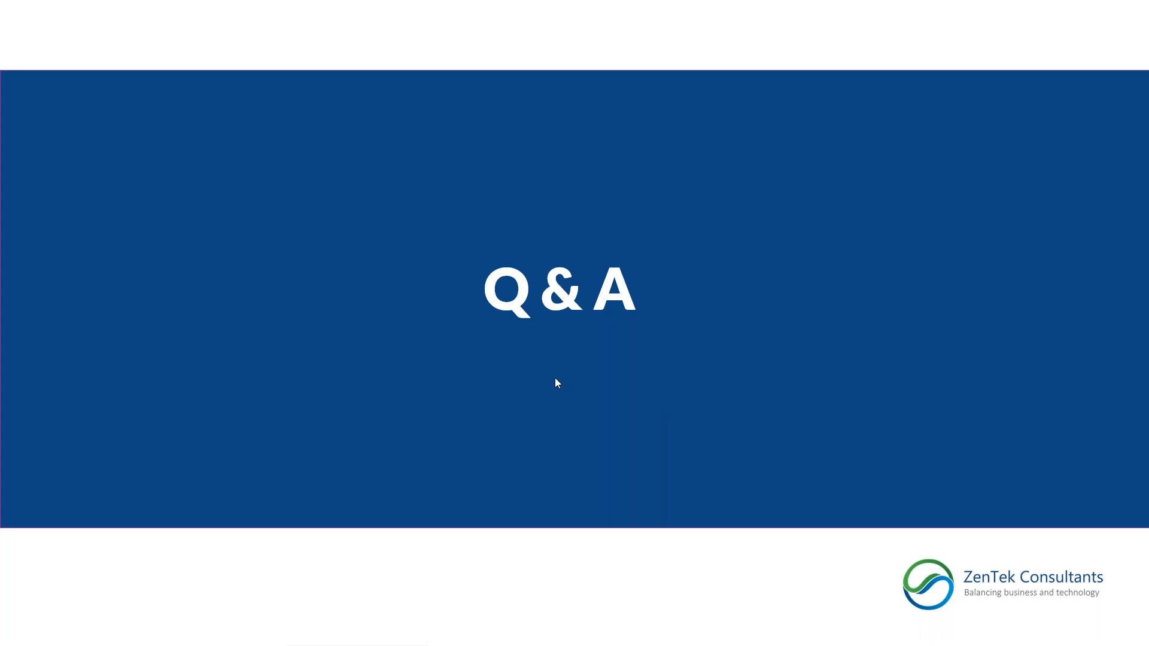
{"action": "left_click", "coordinate": [486, 377]}
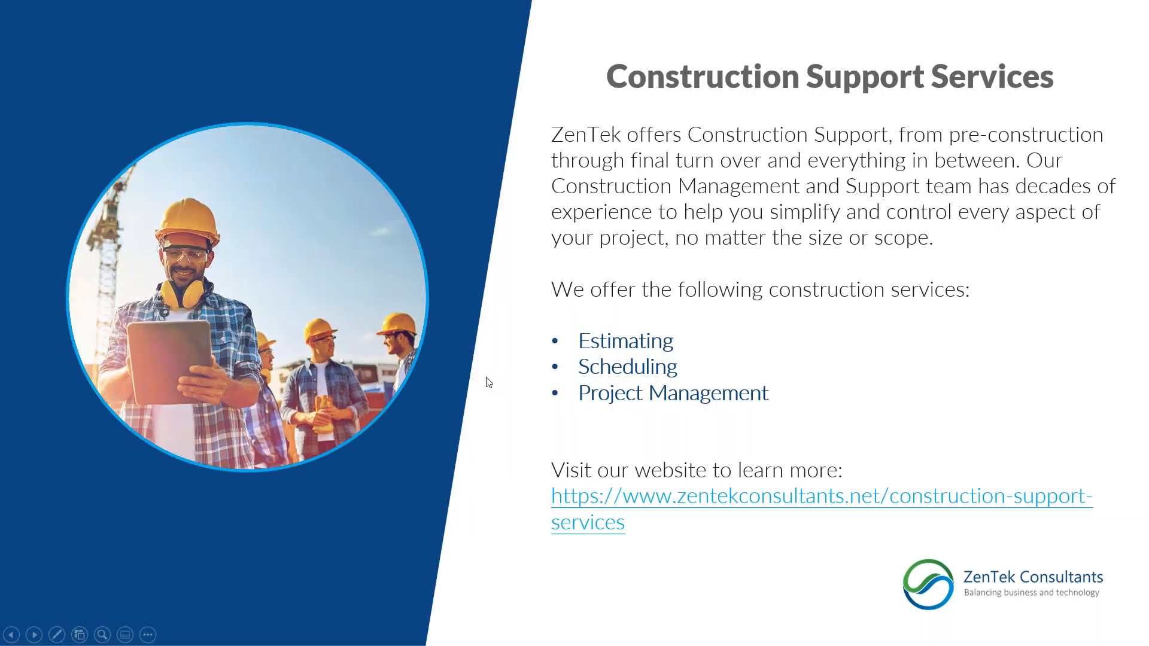